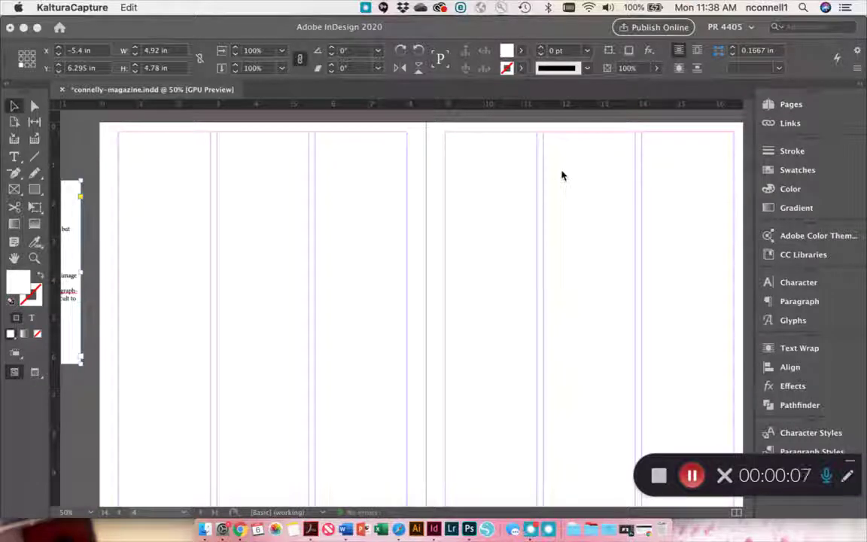
# Scroll the pasteboard to reveal the spread requirements note and activate the InDesign window.
pyautogui.hscroll(-10, 562, 175)
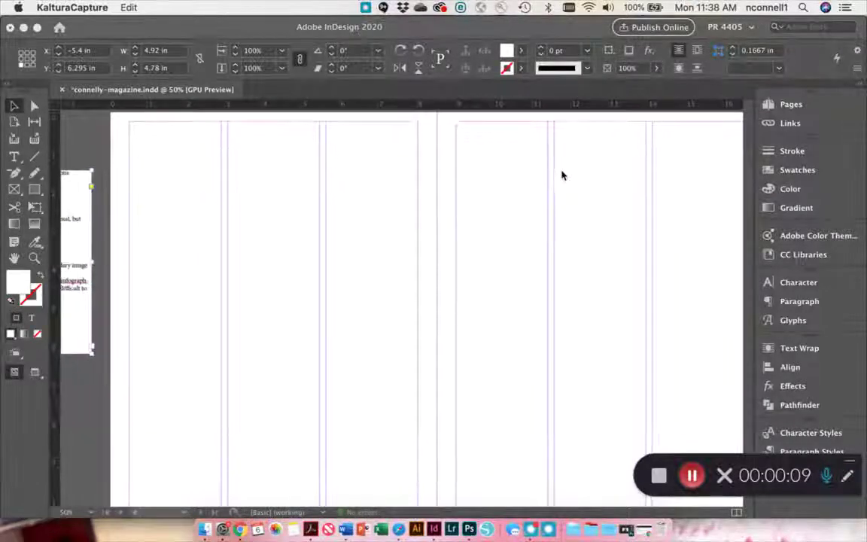
pyautogui.hscroll(-5, 561, 175)
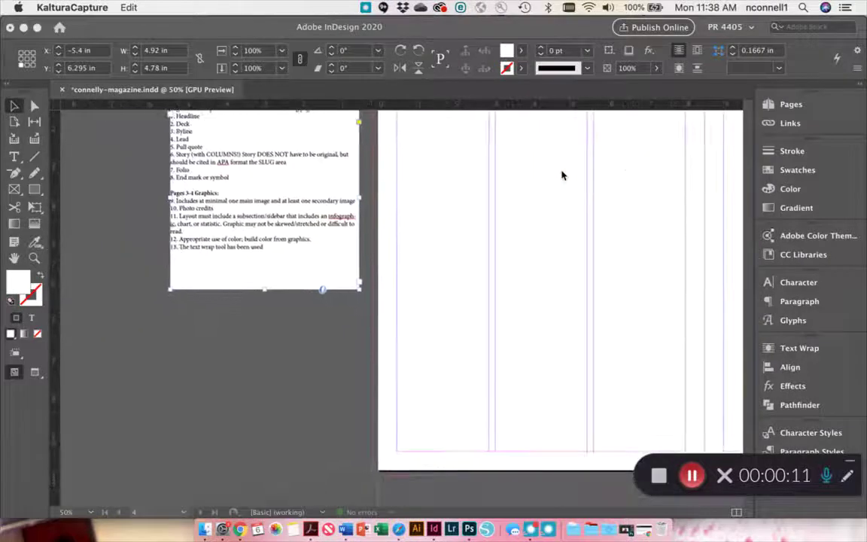
pyautogui.scroll(3, 561, 175)
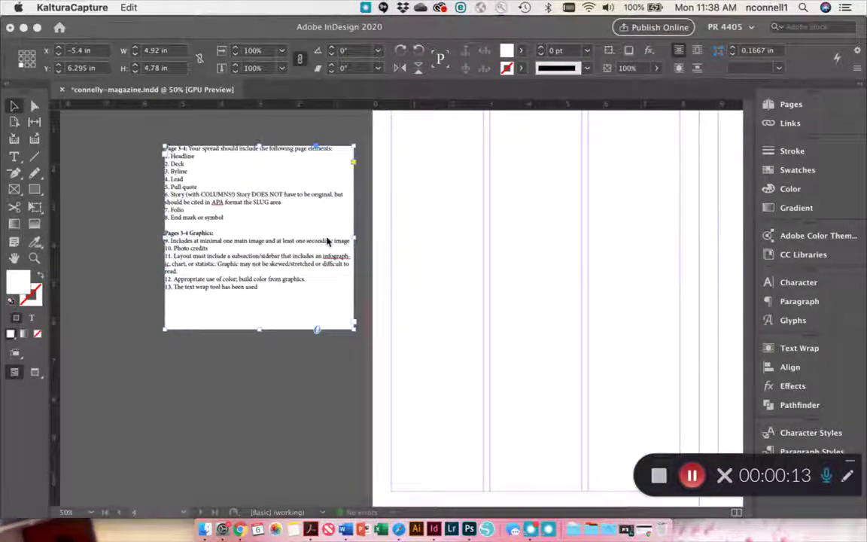
pyautogui.click(191, 167)
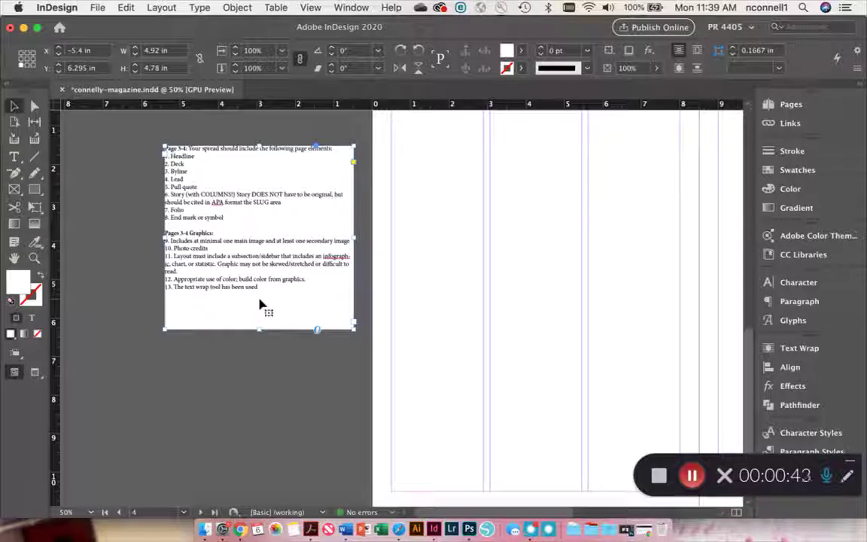
pyautogui.scroll(1, 259, 304)
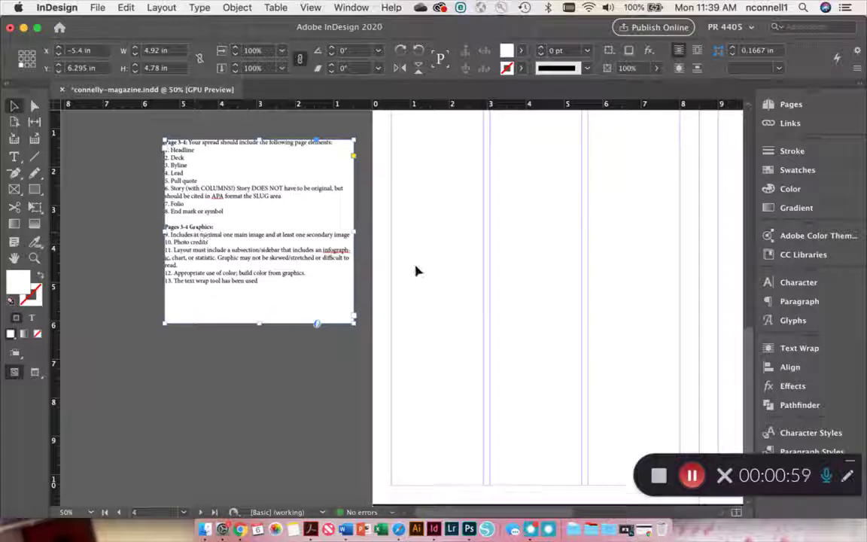
pyautogui.scroll(-4, 415, 269)
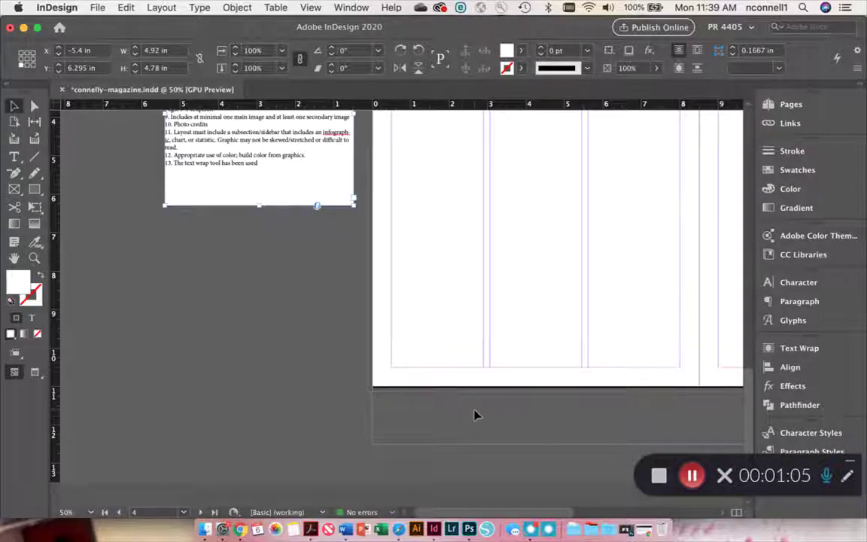
pyautogui.scroll(2, 452, 413)
pyautogui.hscroll(5, 467, 414)
pyautogui.hscroll(5, 474, 415)
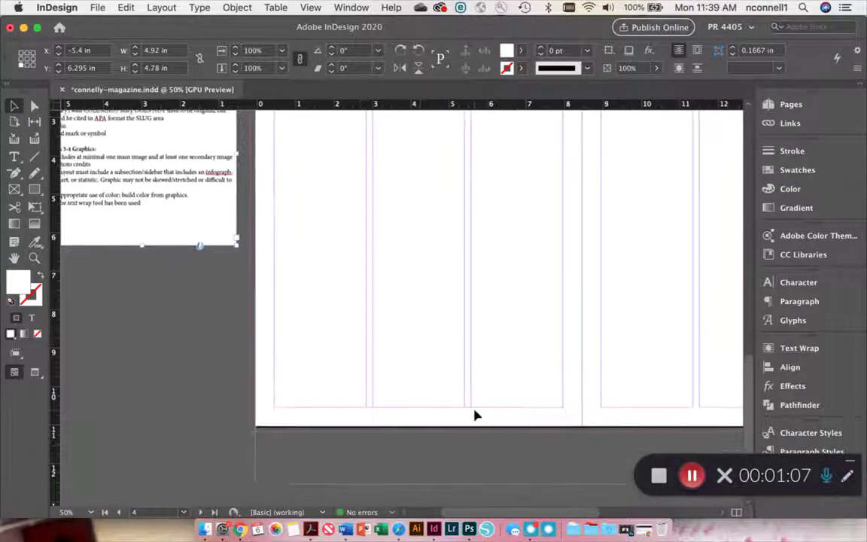
pyautogui.scroll(2, 474, 415)
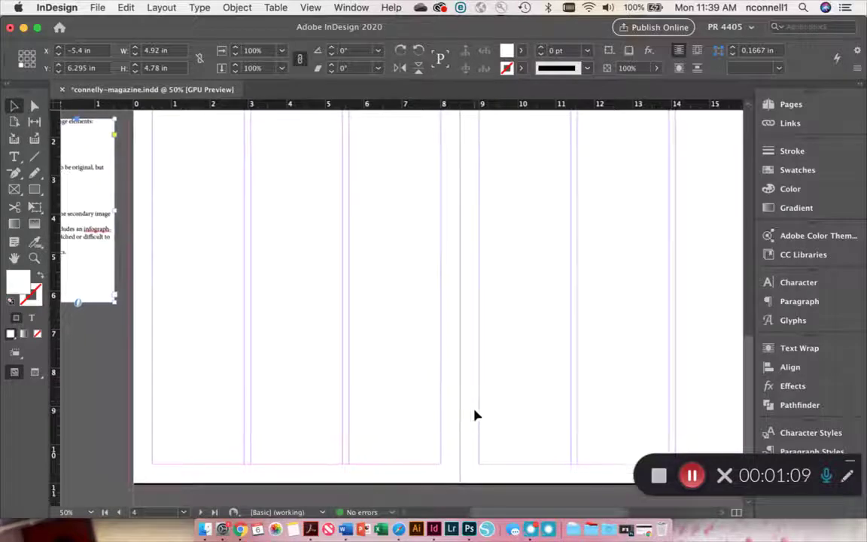
pyautogui.scroll(3, 474, 414)
pyautogui.scroll(6, 474, 415)
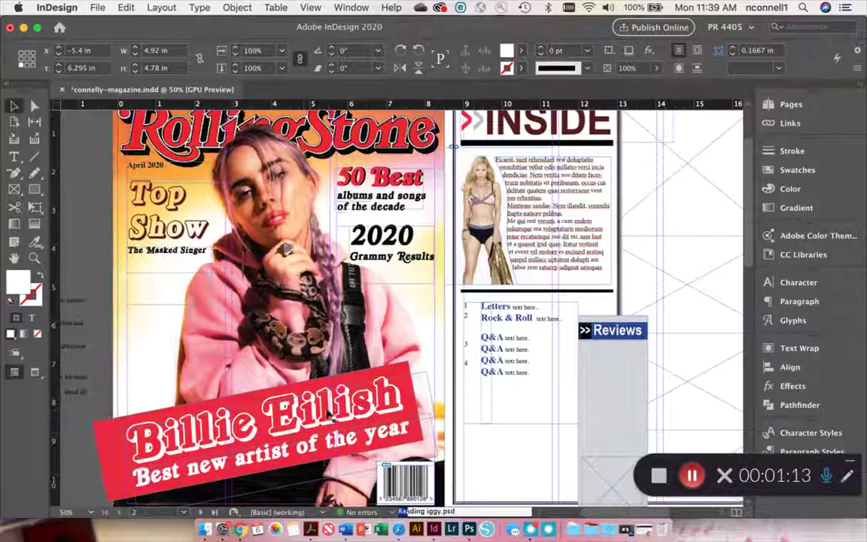
pyautogui.scroll(-1, 373, 404)
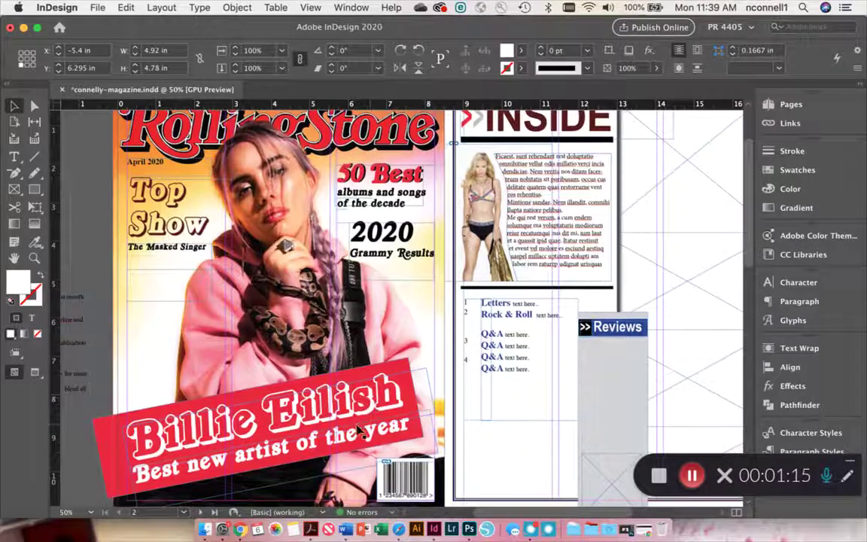
pyautogui.scroll(-1, 367, 414)
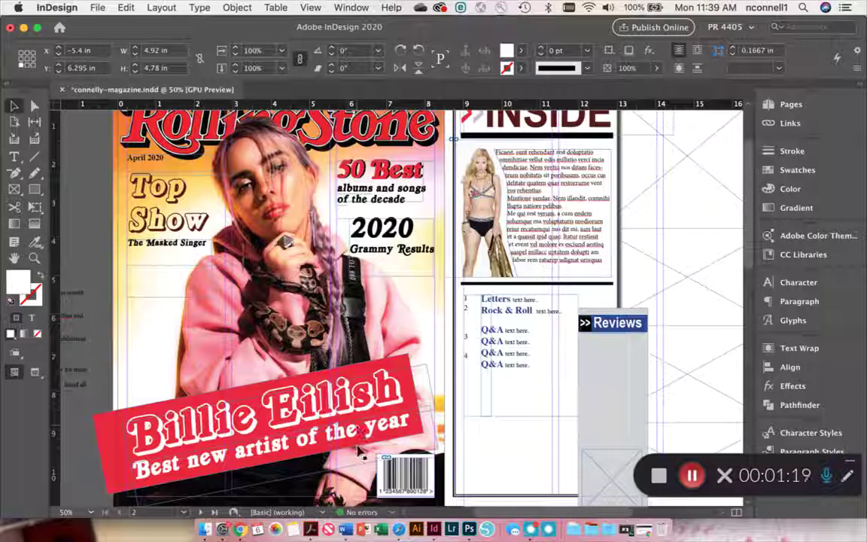
pyautogui.scroll(-10, 359, 449)
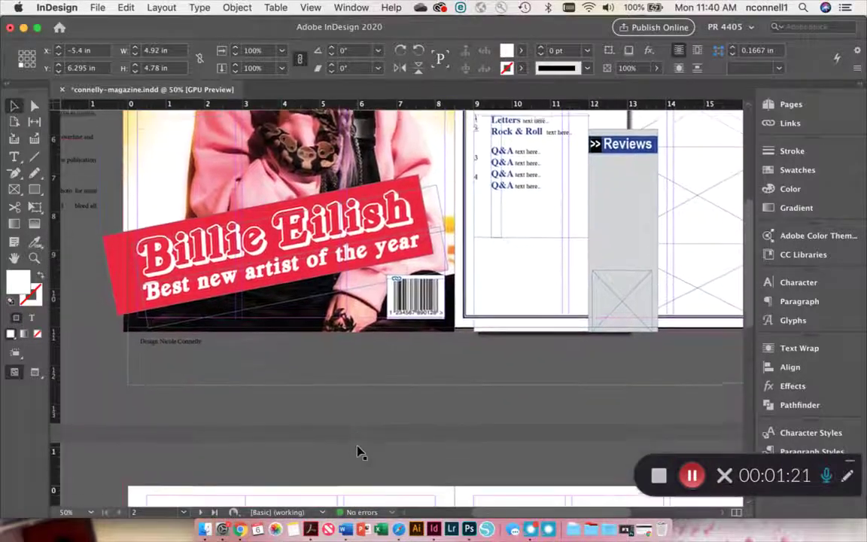
pyautogui.scroll(-1, 360, 450)
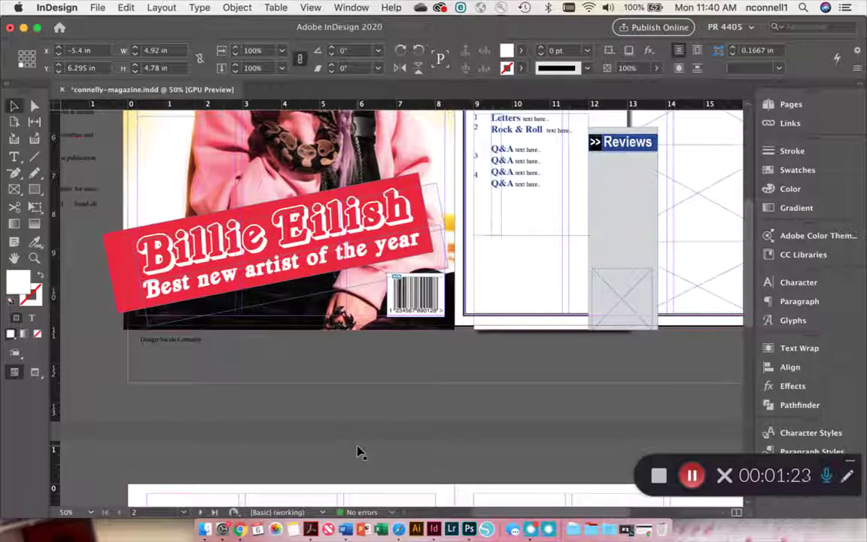
pyautogui.scroll(-5, 359, 451)
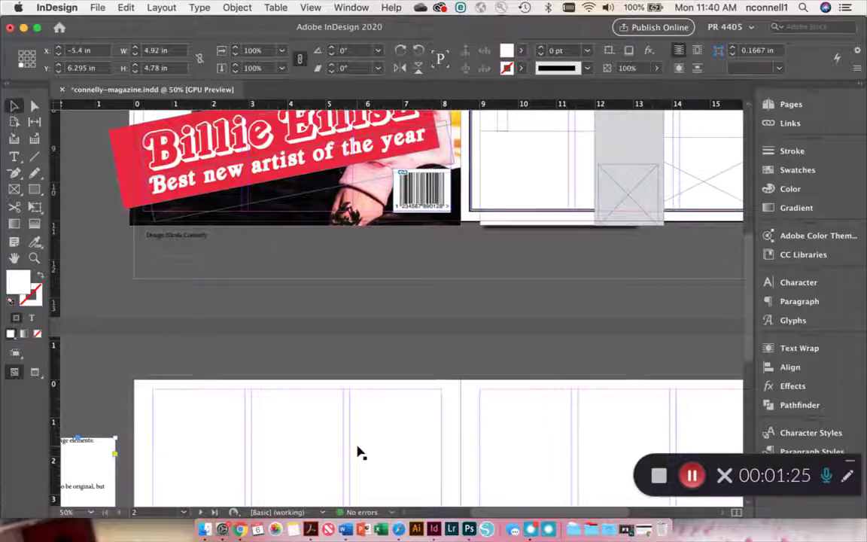
pyautogui.scroll(-6, 360, 451)
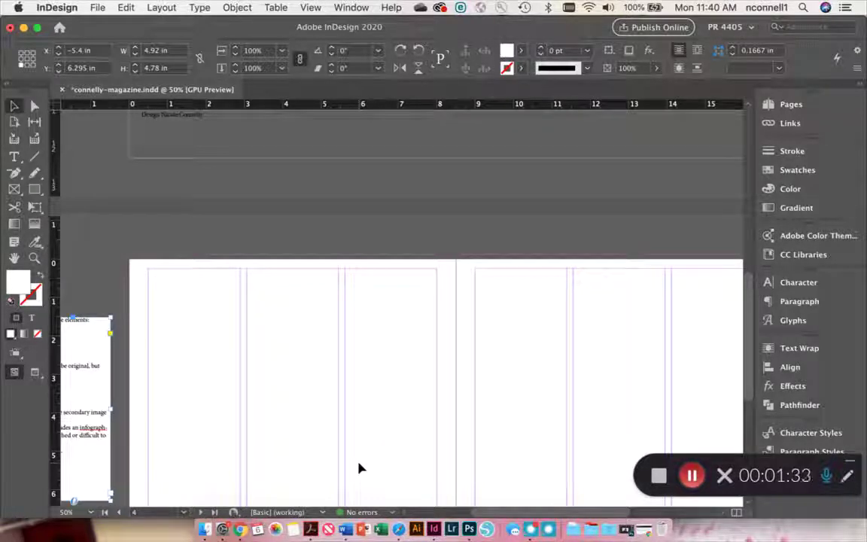
pyautogui.scroll(-2, 358, 468)
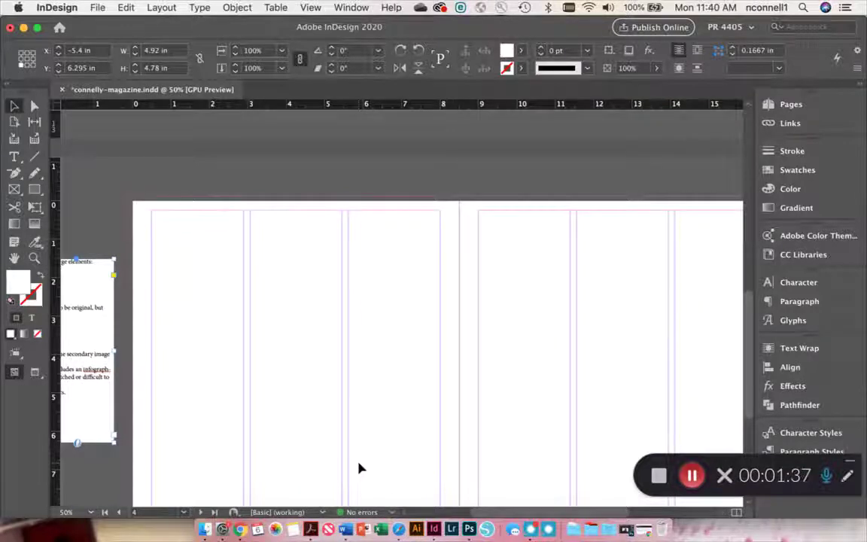
pyautogui.scroll(-2, 359, 468)
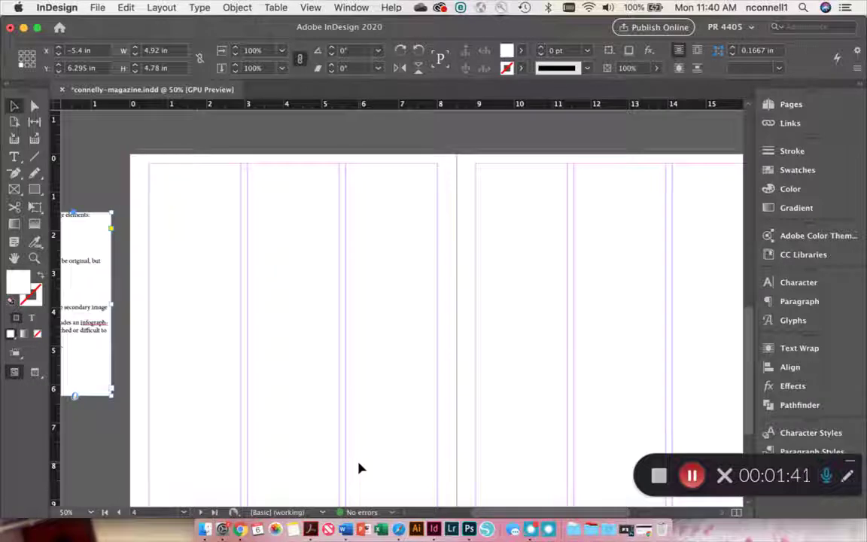
pyautogui.scroll(-1, 359, 468)
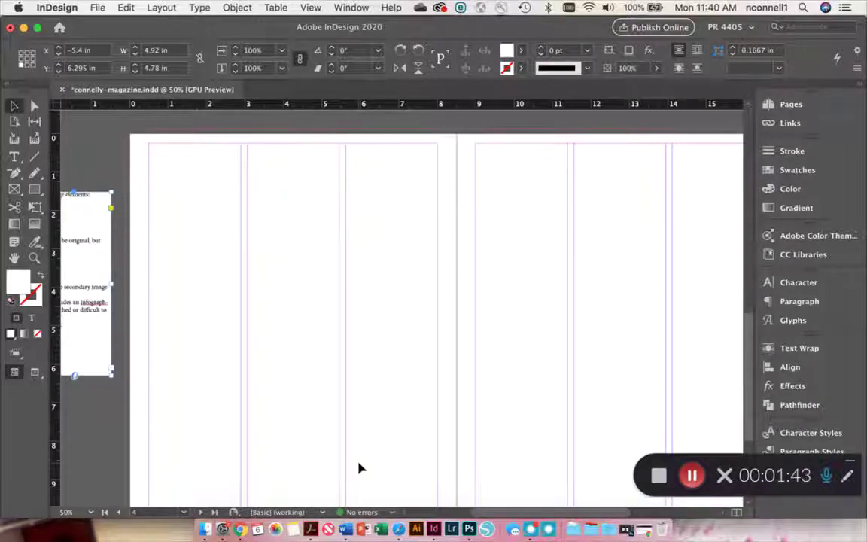
pyautogui.hscroll(-3, 358, 468)
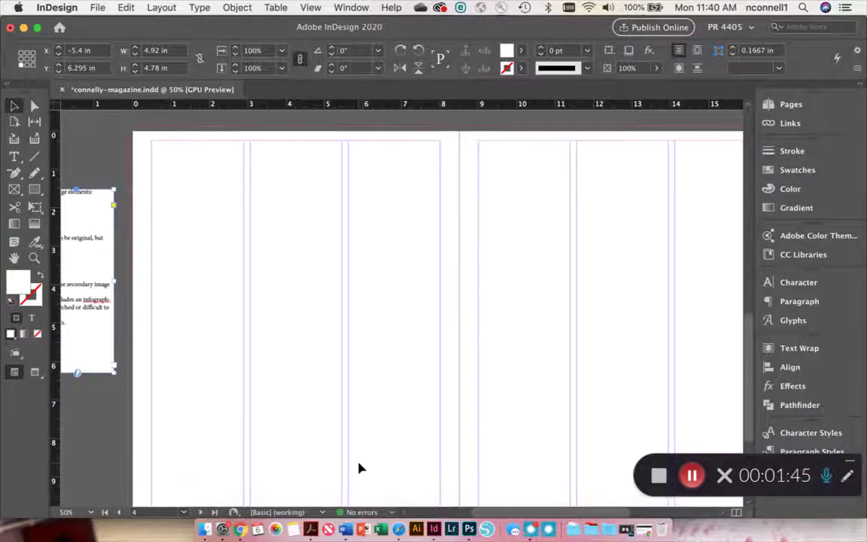
pyautogui.scroll(-4, 359, 468)
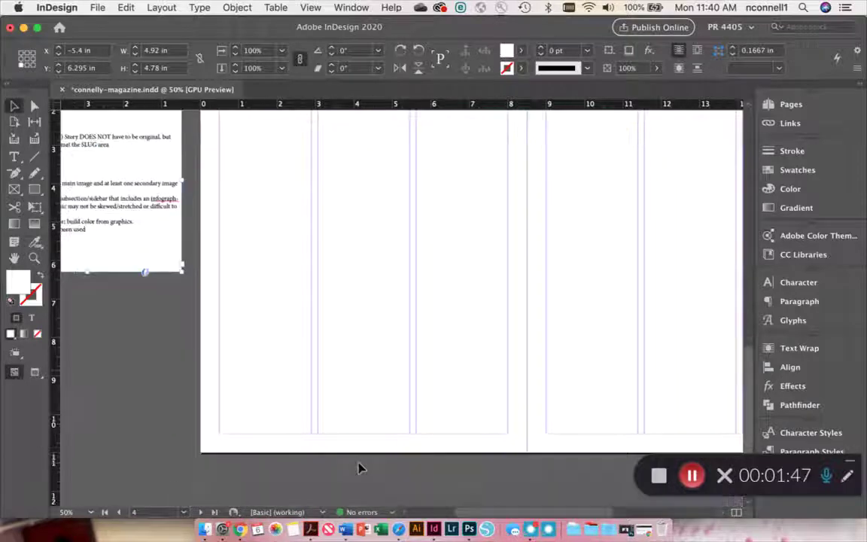
pyautogui.scroll(5, 358, 467)
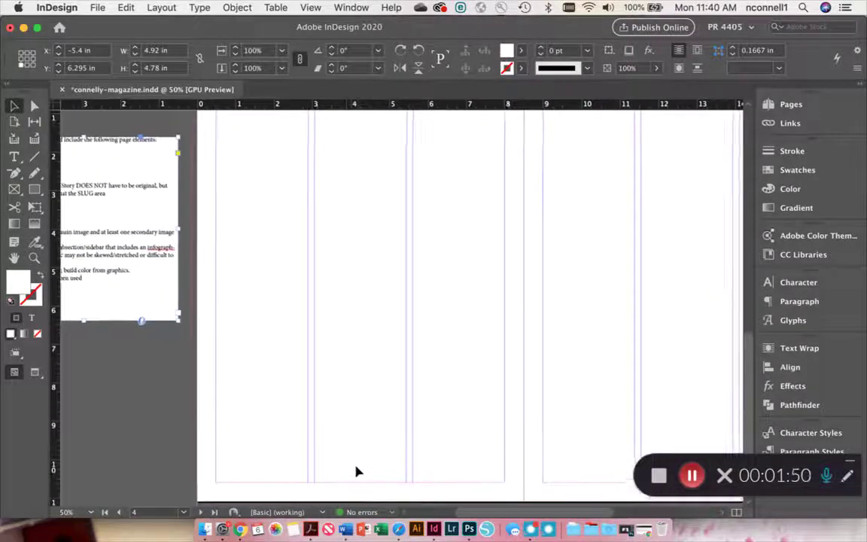
# Draw an empty rectangle image frame across the top half of the left page.
pyautogui.hscroll(2, 357, 469)
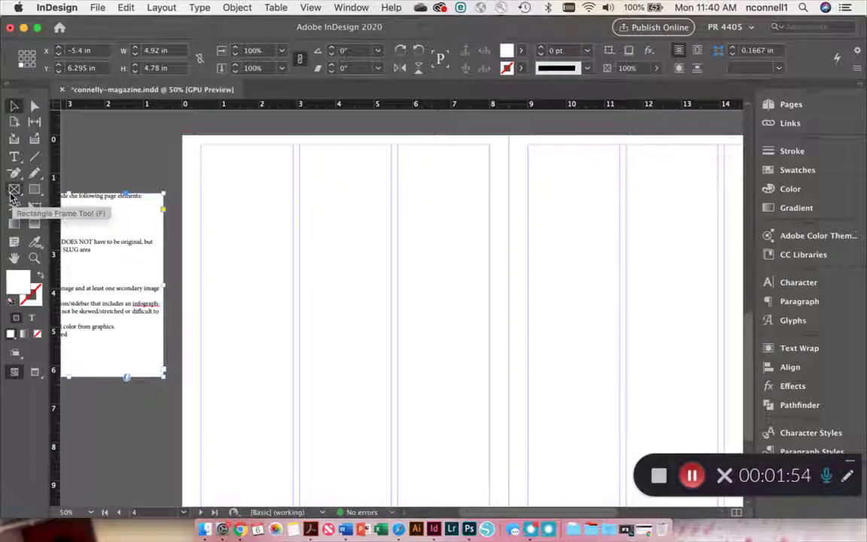
pyautogui.click(14, 190)
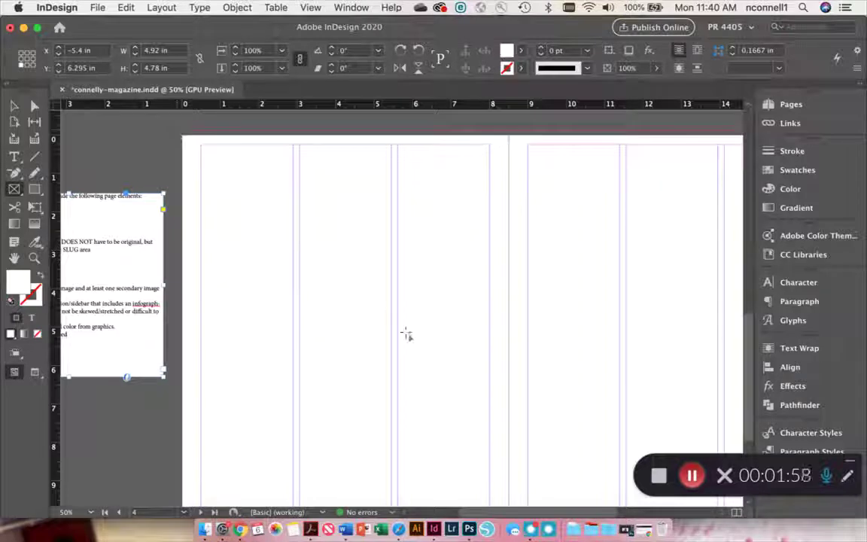
pyautogui.moveTo(406, 333)
pyautogui.mouseDown()
pyautogui.moveTo(440, 376)
pyautogui.moveTo(508, 386)
pyautogui.mouseUp()
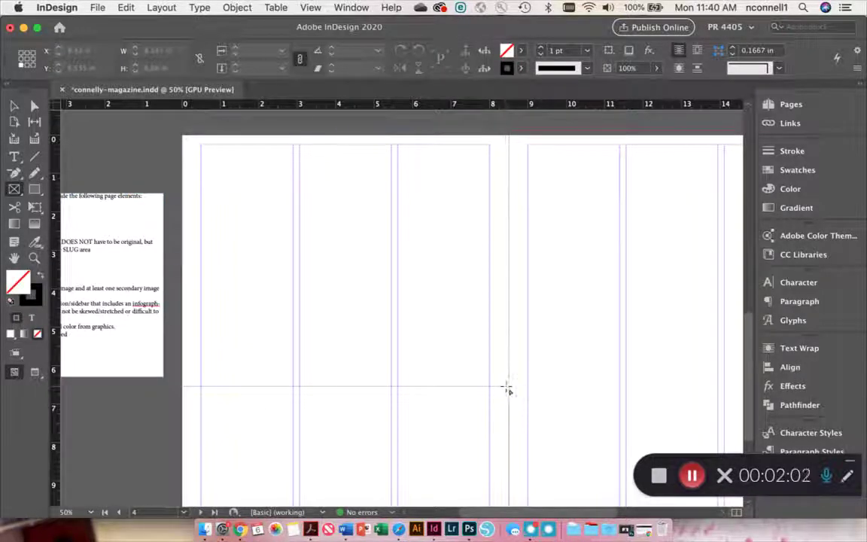
# Place billie-eilish-spread.jpg from the Magazine folder into the new frame.
pyautogui.click(97, 7)
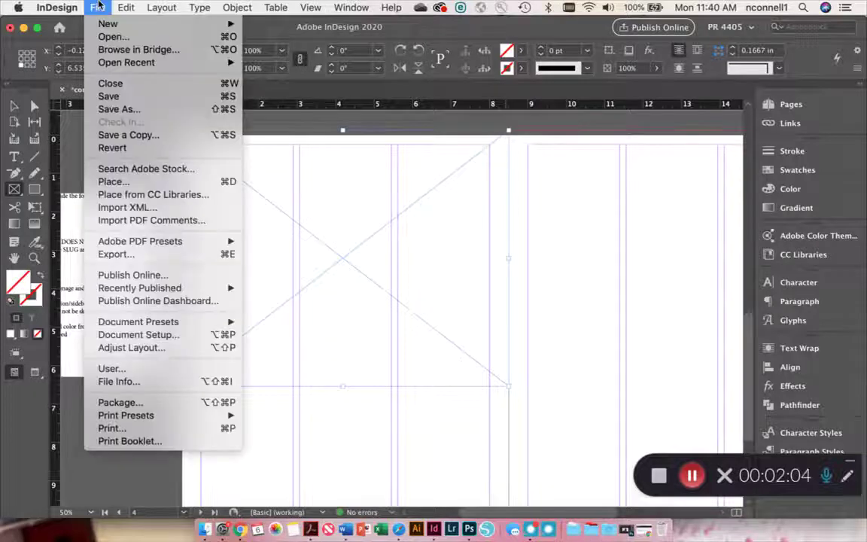
pyautogui.click(139, 183)
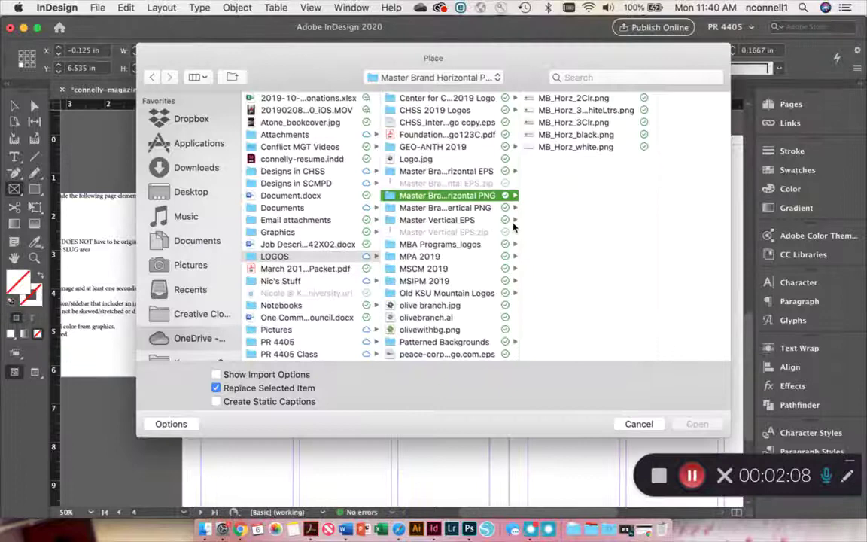
pyautogui.click(429, 77)
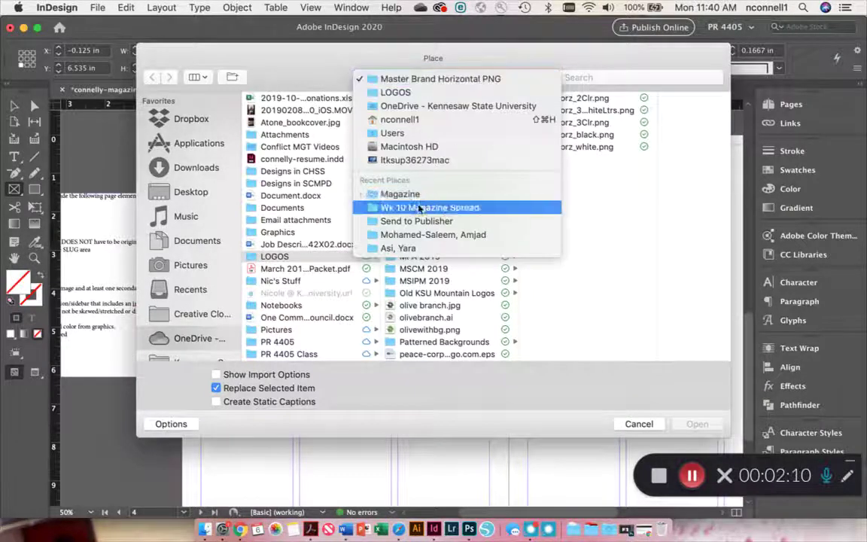
pyautogui.click(412, 194)
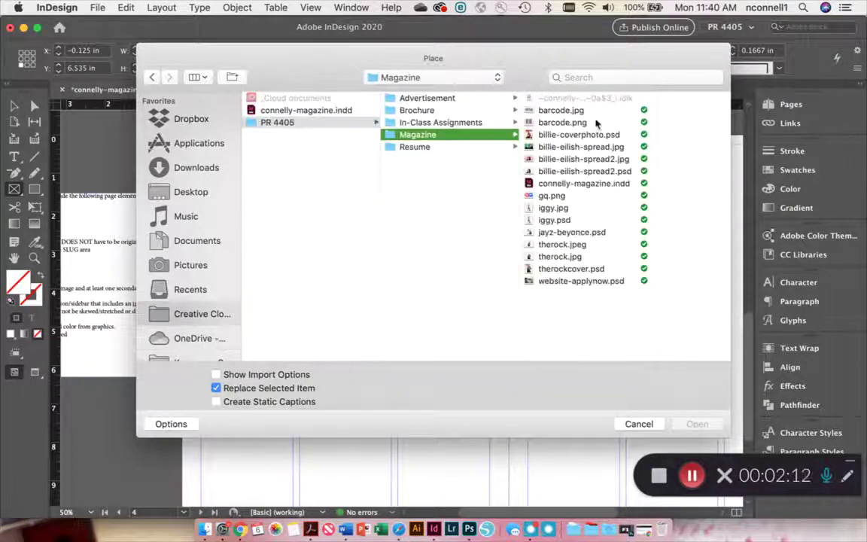
pyautogui.click(581, 147)
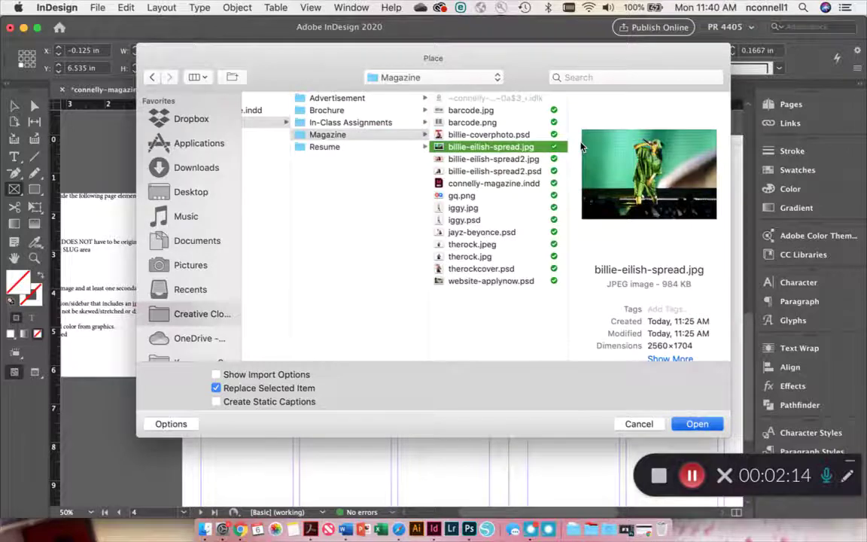
pyautogui.press('Return')
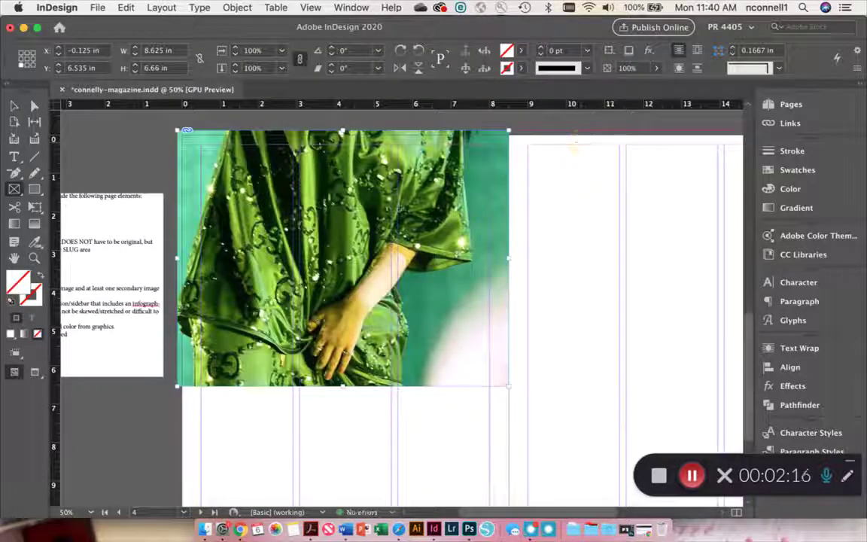
# Fit the concert photo proportionally in its frame and enlarge the image within it.
pyautogui.rightClick(401, 86)
pyautogui.moveTo(535, 293)
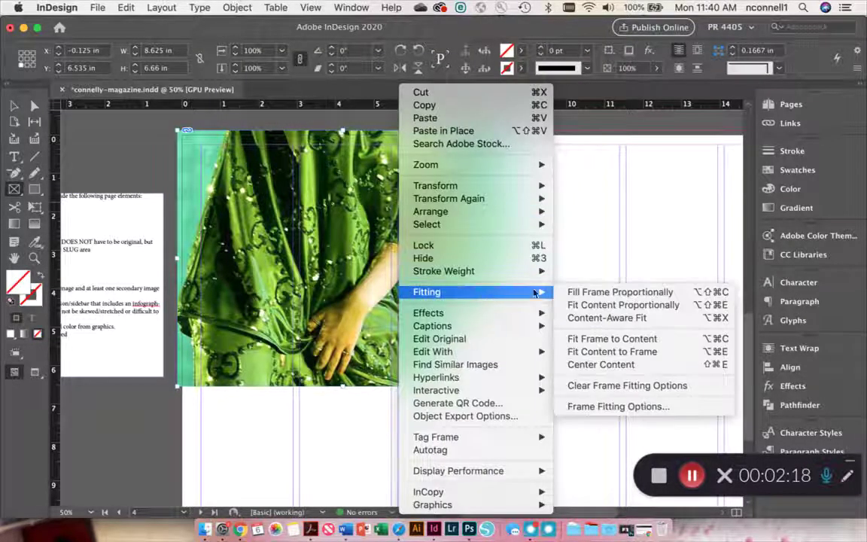
pyautogui.click(623, 305)
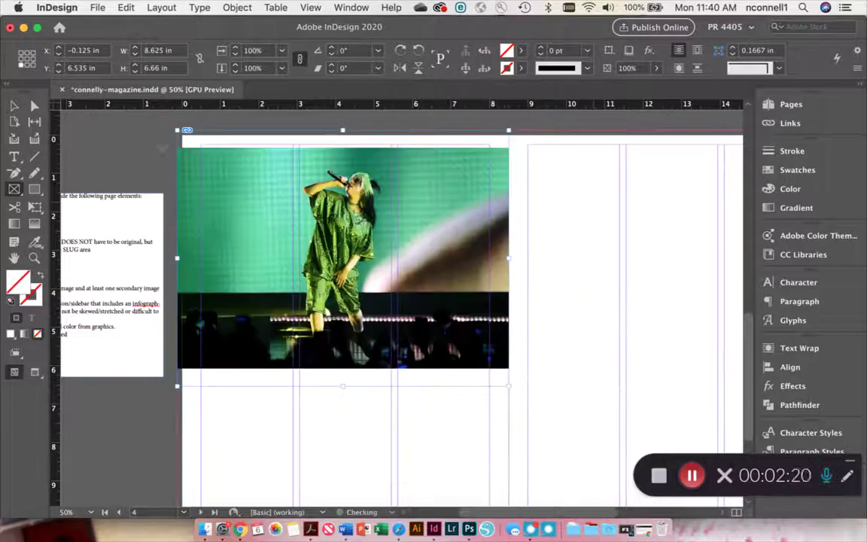
pyautogui.click(14, 105)
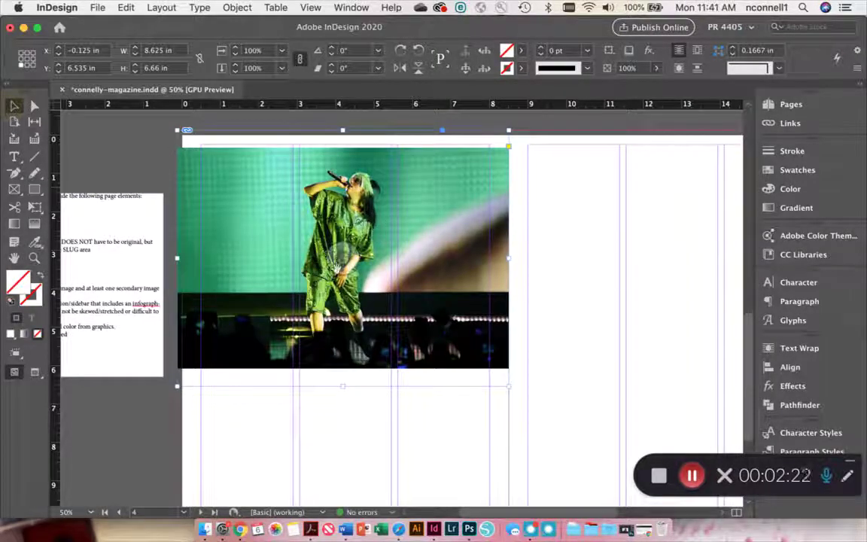
pyautogui.click(340, 260)
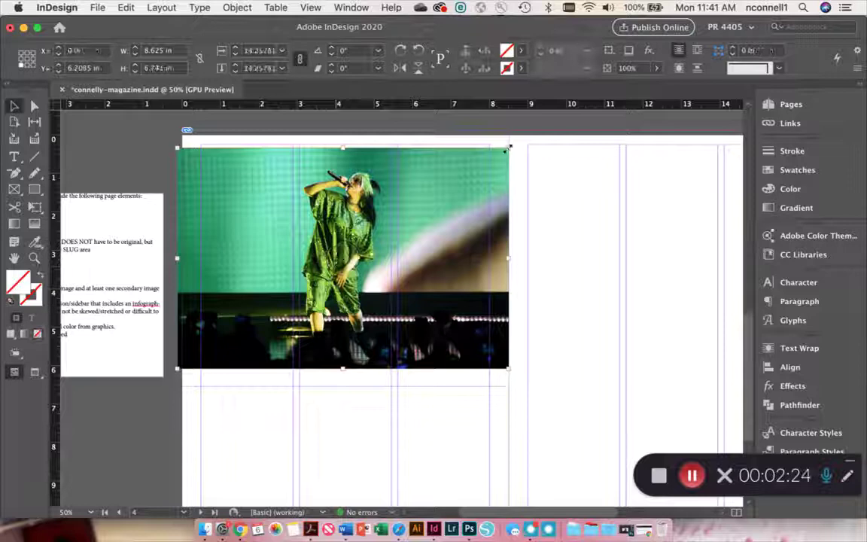
pyautogui.moveTo(508, 148); pyautogui.dragTo(532, 134)
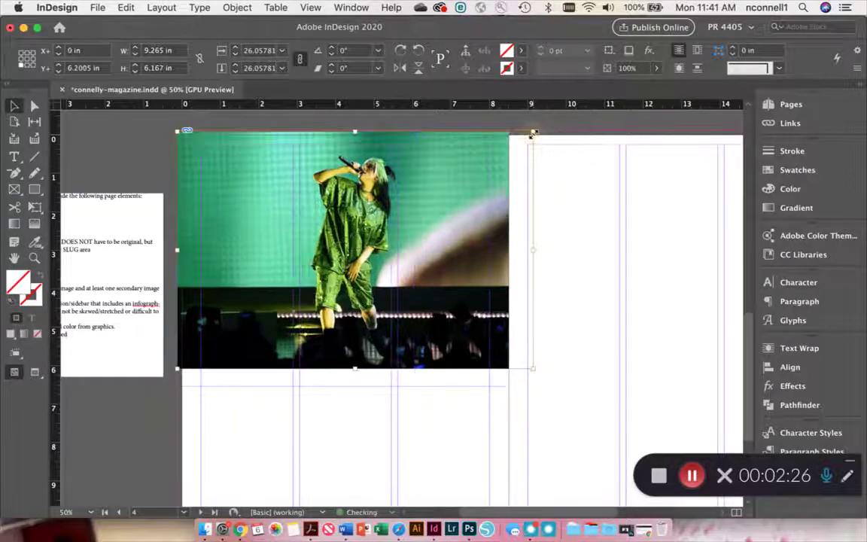
# Trim the photo frame's edges to the image, then scale the frame up to about 137%.
pyautogui.click(502, 385)
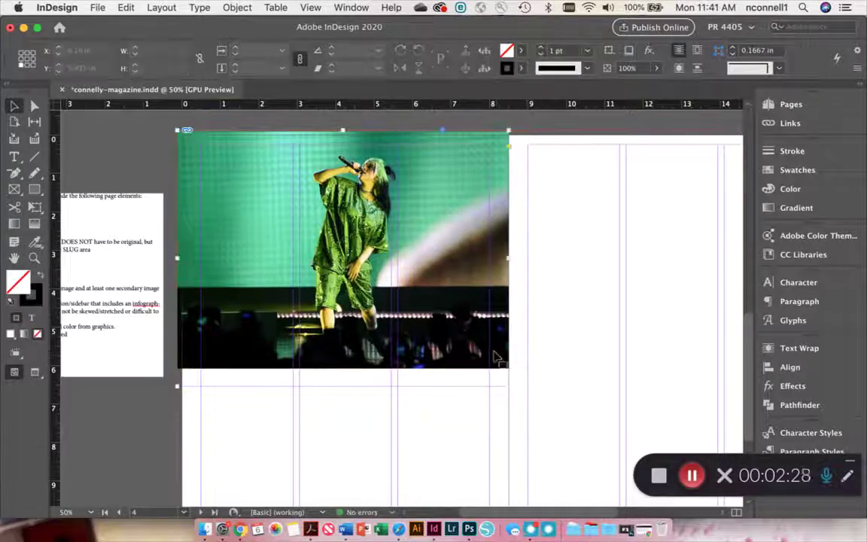
pyautogui.moveTo(509, 386); pyautogui.dragTo(620, 410)
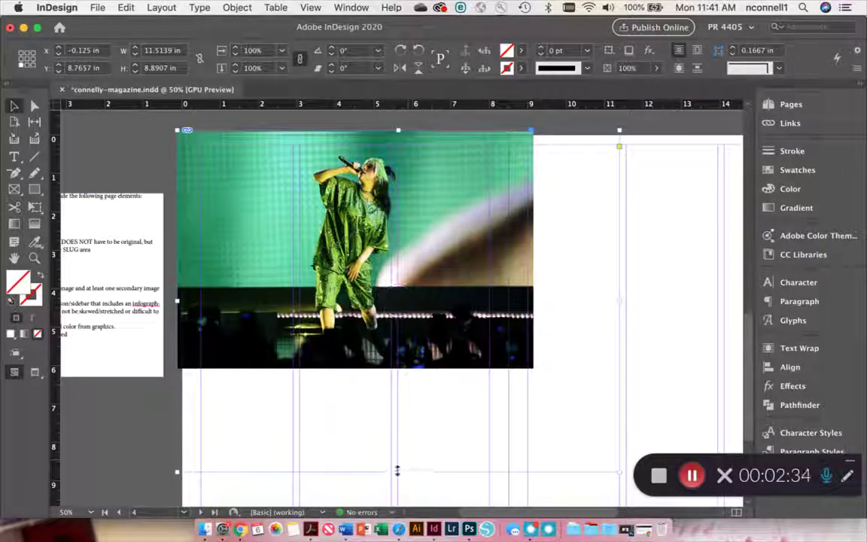
pyautogui.moveTo(398, 471); pyautogui.dragTo(399, 369)
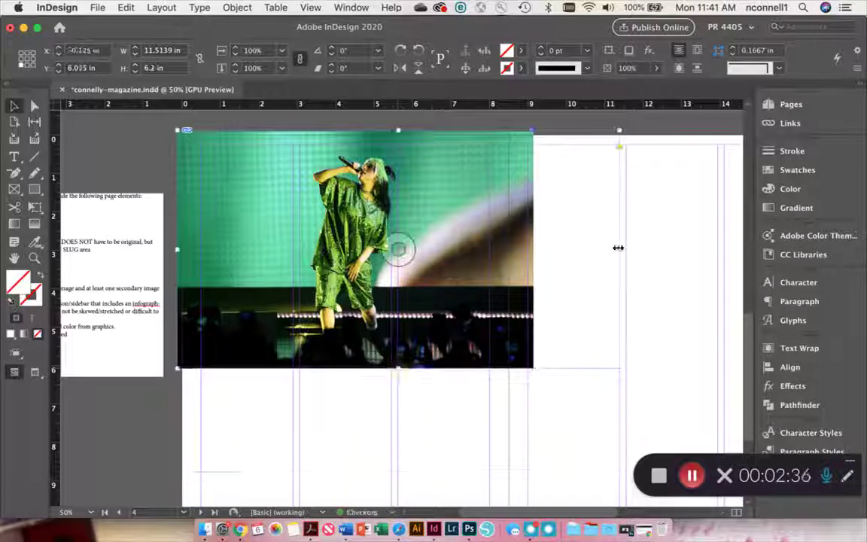
pyautogui.moveTo(616, 247); pyautogui.dragTo(533, 248)
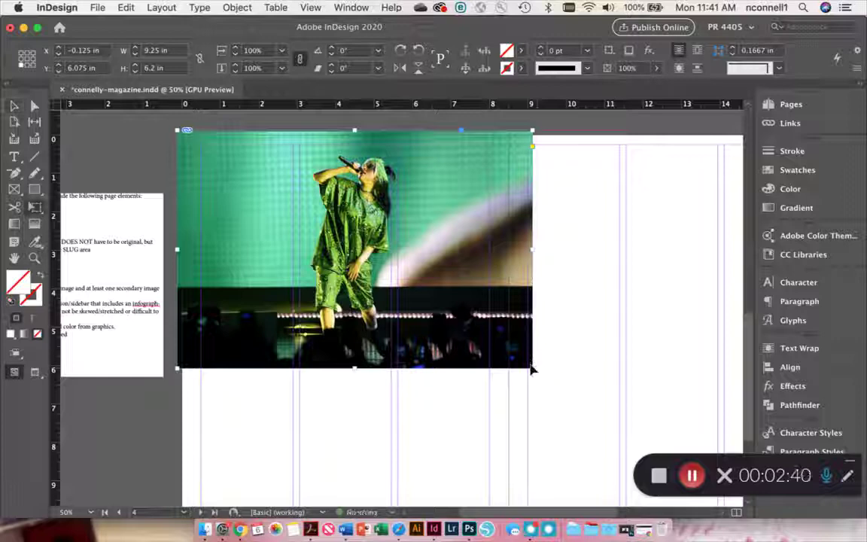
pyautogui.moveTo(530, 372); pyautogui.dragTo(637, 381)
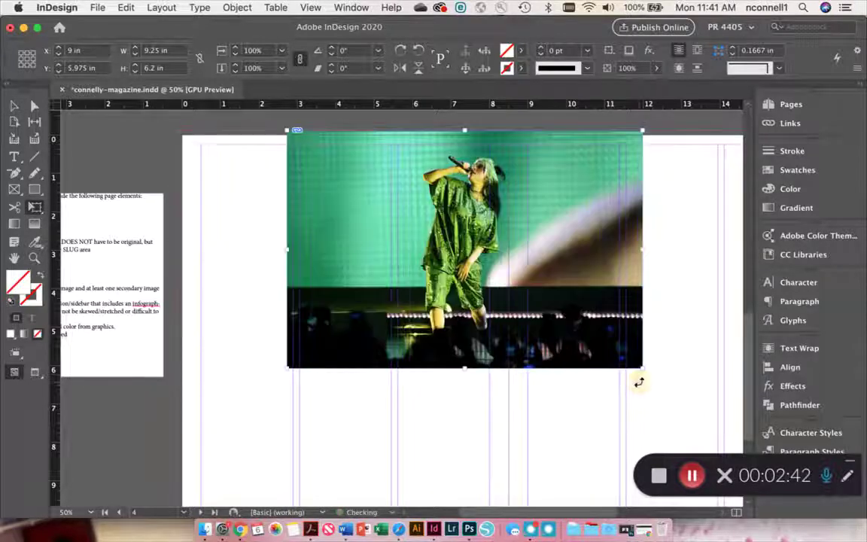
pyautogui.hotkey('ctrl', 'z')
pyautogui.moveTo(532, 368); pyautogui.dragTo(701, 404)
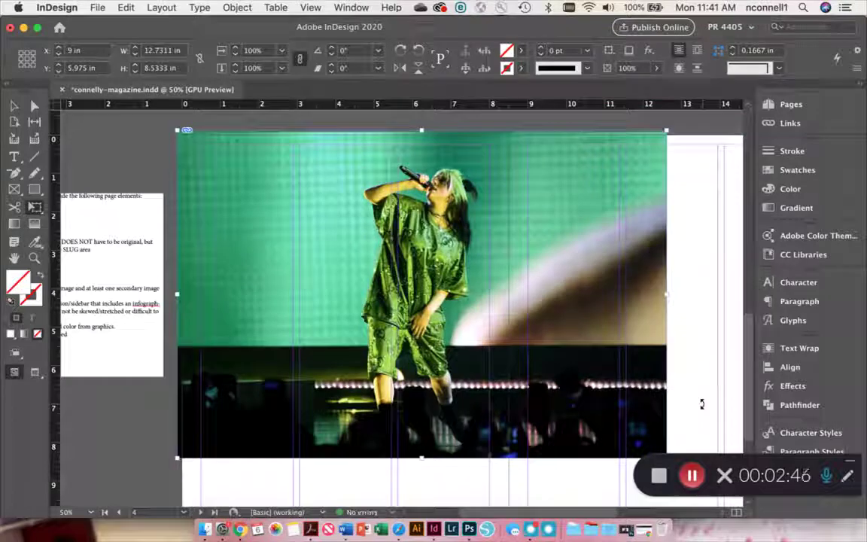
# Resize the photo frame to 8.625 in wide by 7.25 in tall.
pyautogui.scroll(1, 704, 408)
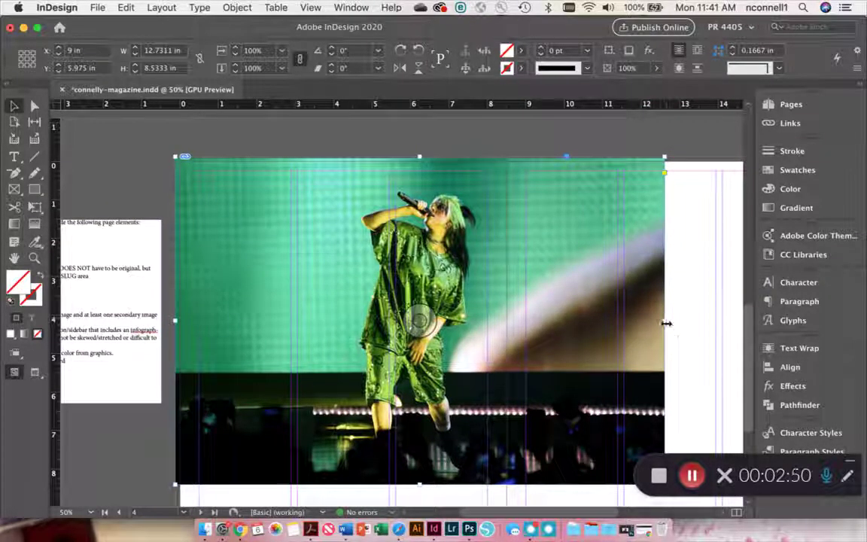
pyautogui.moveTo(666, 323); pyautogui.dragTo(525, 322)
pyautogui.scroll(-5, 523, 324)
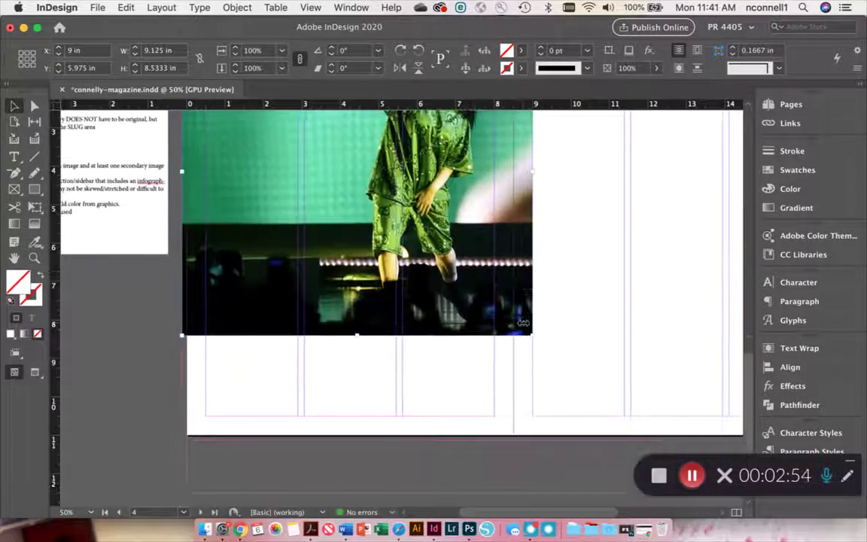
pyautogui.scroll(1, 523, 324)
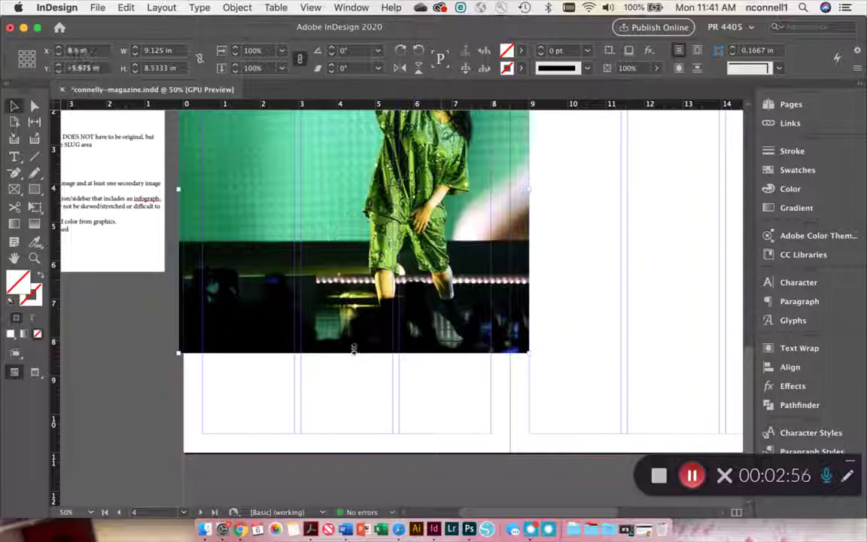
pyautogui.moveTo(354, 349); pyautogui.dragTo(351, 304)
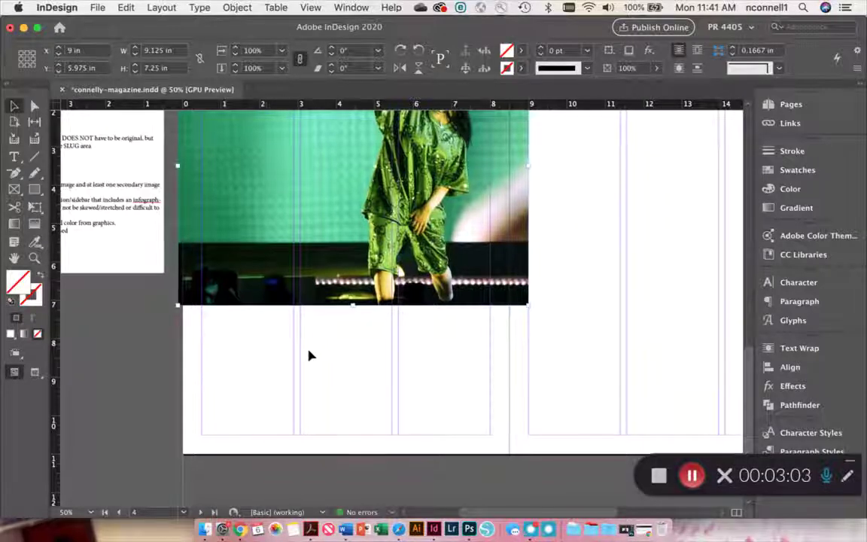
pyautogui.scroll(1, 316, 357)
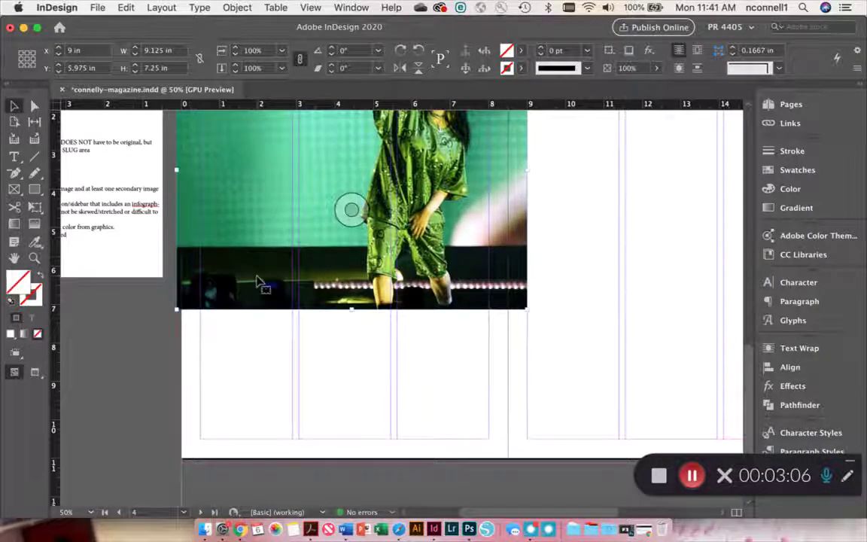
pyautogui.hscroll(2, 258, 283)
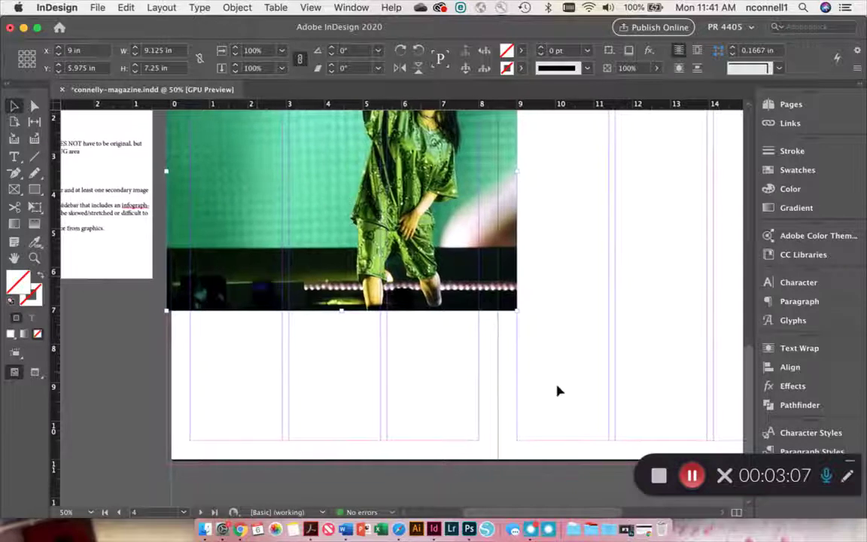
pyautogui.hscroll(10, 557, 389)
pyautogui.hscroll(8, 718, 348)
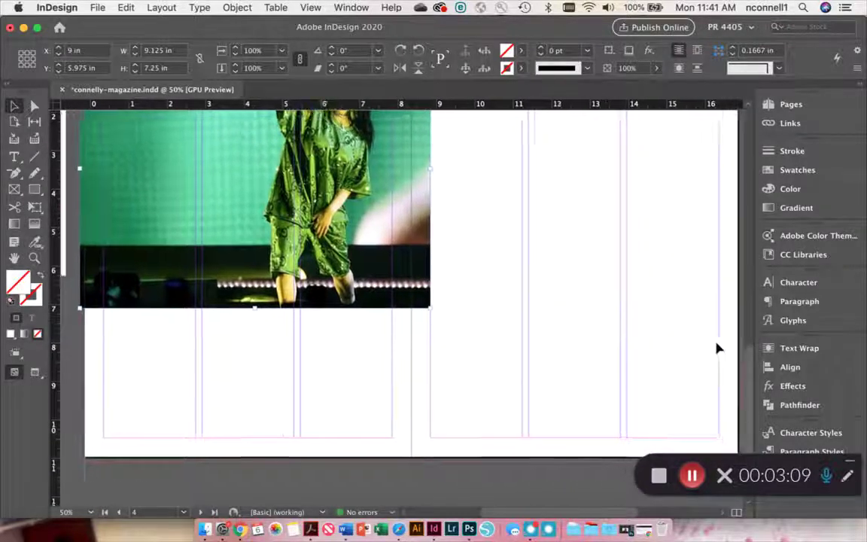
pyautogui.scroll(5, 717, 348)
pyautogui.hscroll(-9, 717, 347)
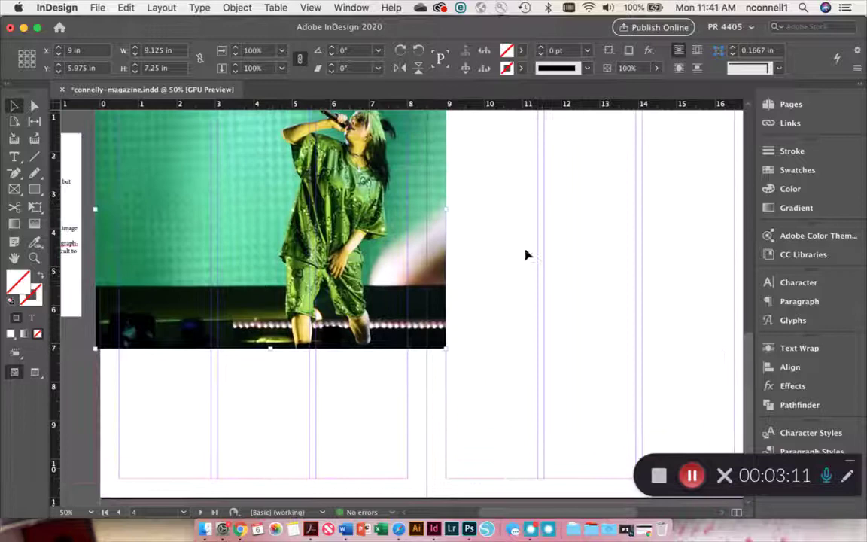
pyautogui.moveTo(447, 207); pyautogui.dragTo(426, 207)
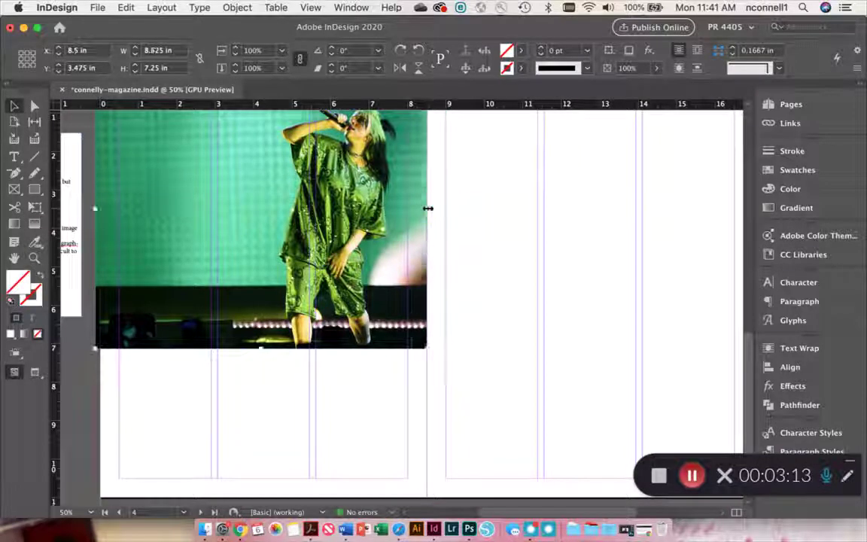
pyautogui.scroll(3, 426, 208)
pyautogui.hscroll(-4, 427, 208)
pyautogui.scroll(4, 427, 208)
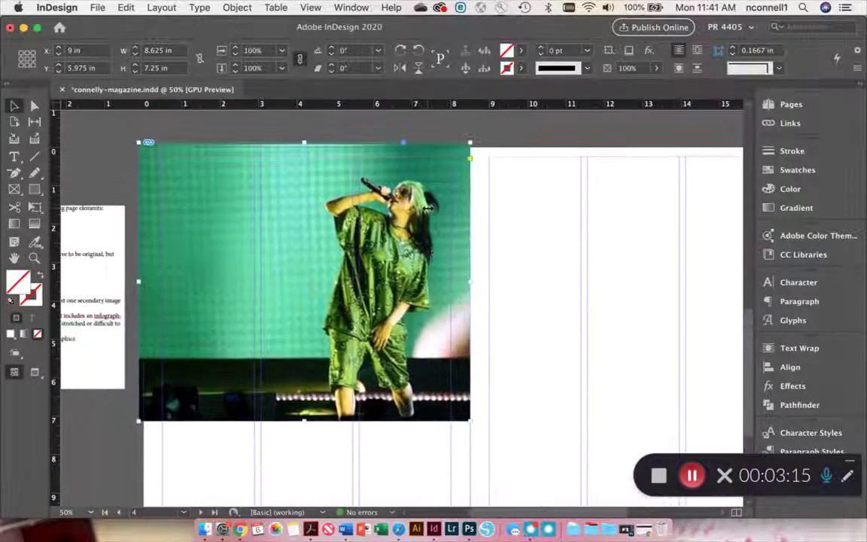
# Scroll through the Billie Eilish interview in Word's Document1 and select its Title line.
pyautogui.click(348, 519)
pyautogui.scroll(1, 355, 389)
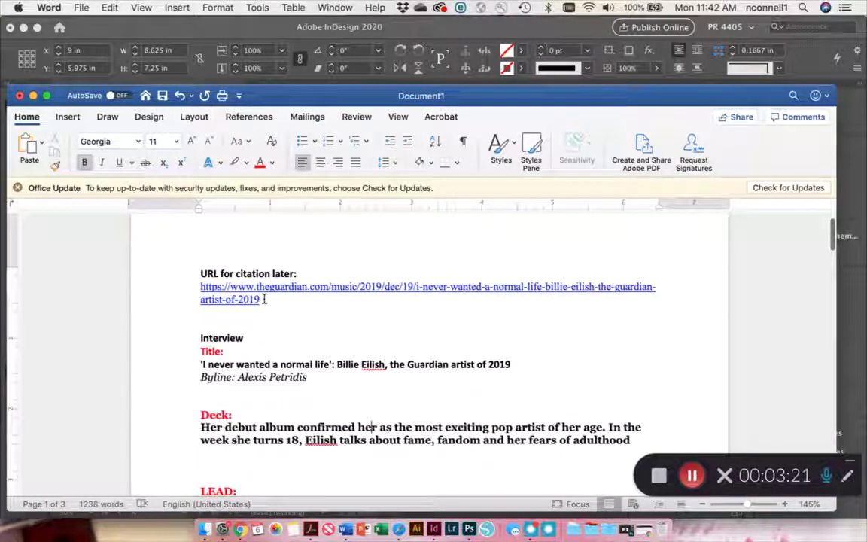
pyautogui.scroll(-3, 264, 299)
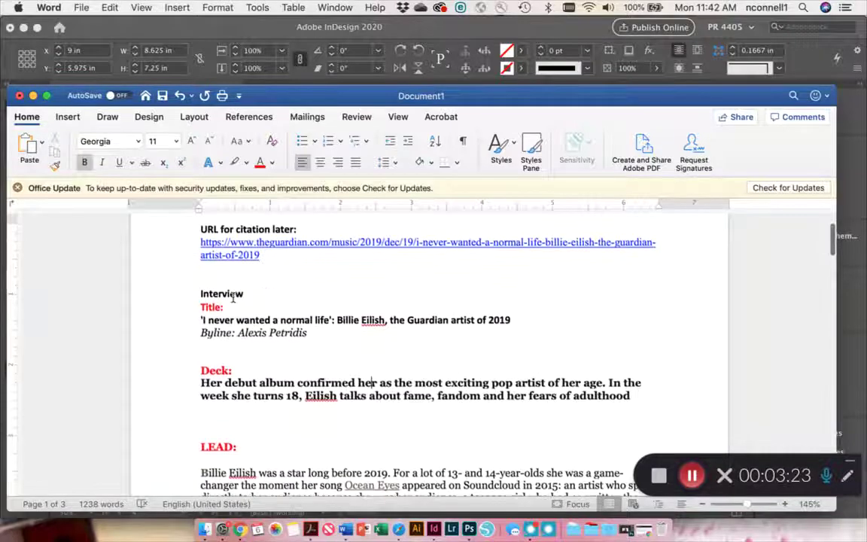
pyautogui.scroll(-4, 226, 317)
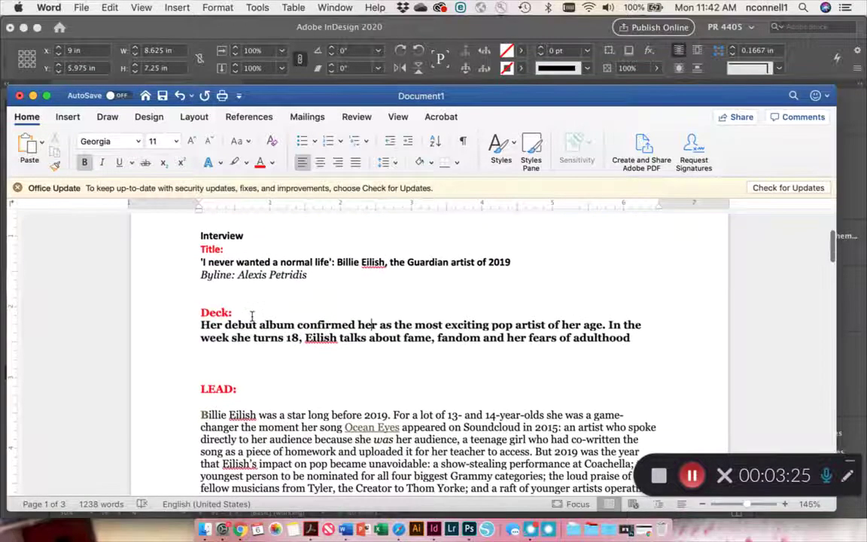
pyautogui.scroll(-3, 278, 324)
pyautogui.scroll(-5, 252, 367)
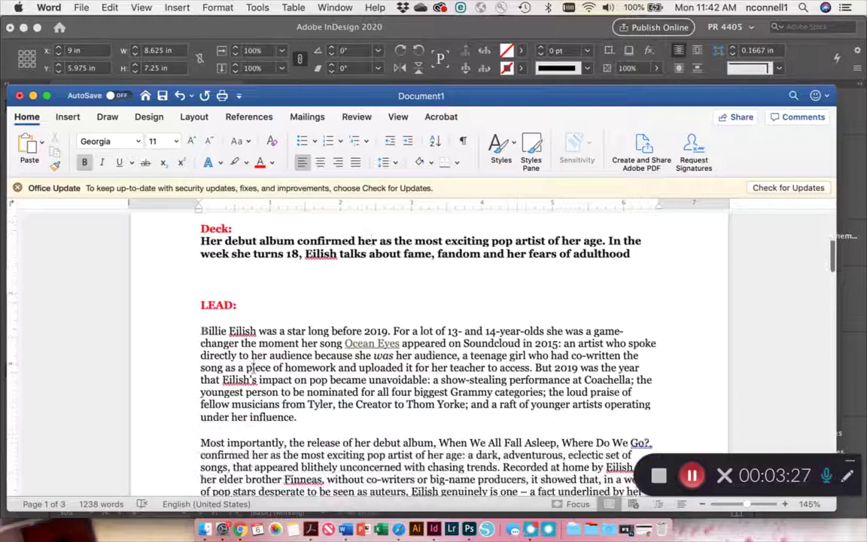
pyautogui.scroll(-20, 252, 361)
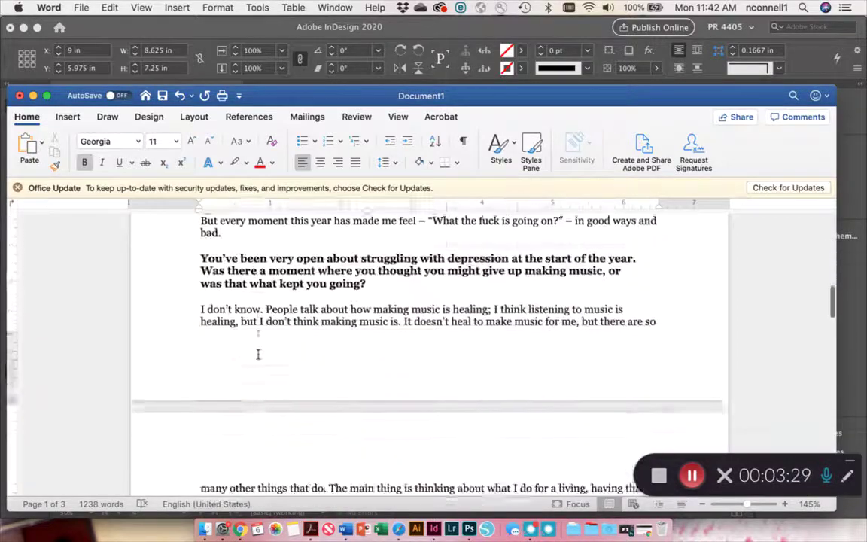
pyautogui.scroll(-2, 257, 360)
pyautogui.scroll(20, 257, 361)
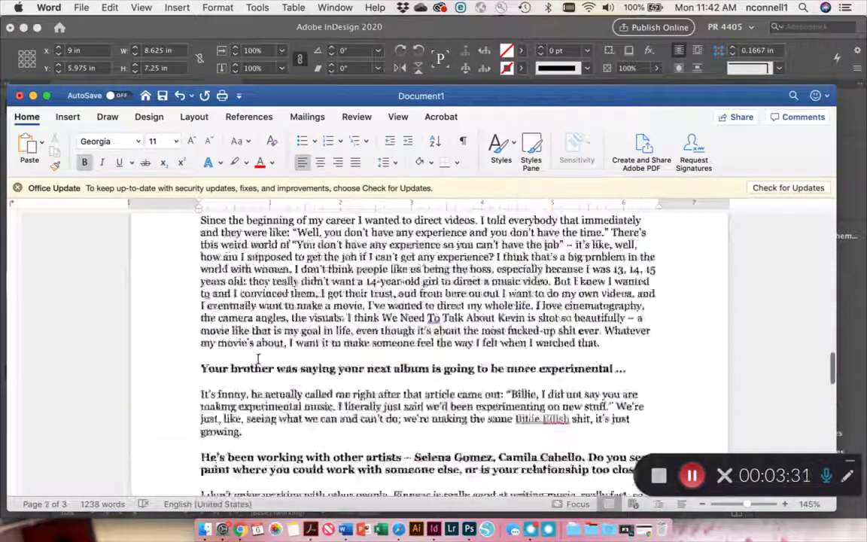
pyautogui.scroll(20, 258, 360)
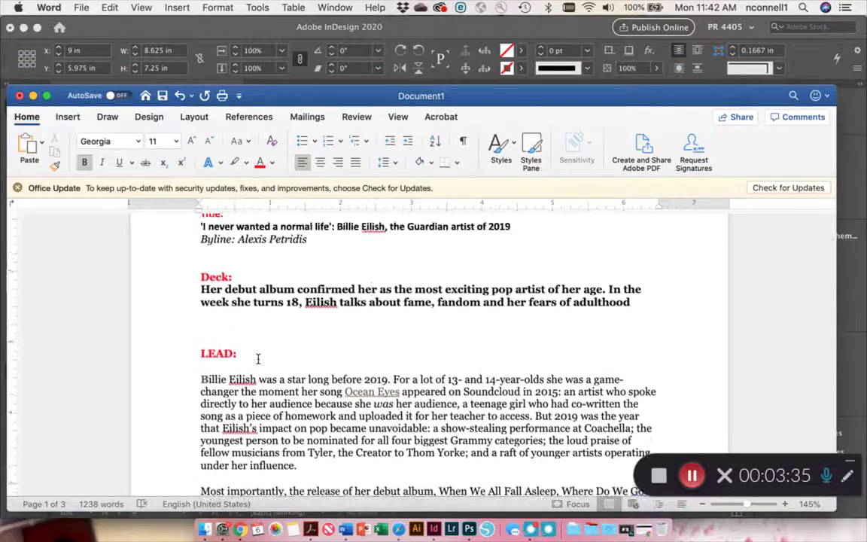
pyautogui.scroll(3, 257, 361)
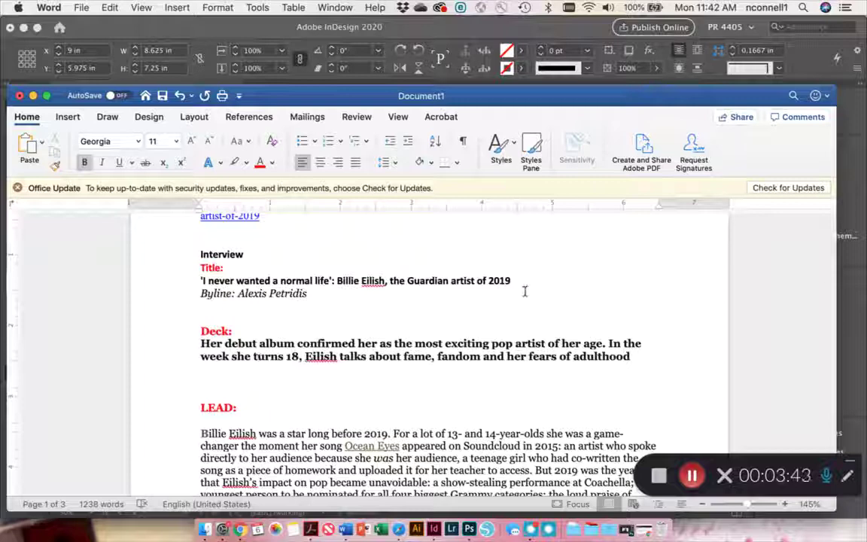
pyautogui.moveTo(531, 280); pyautogui.dragTo(199, 280)
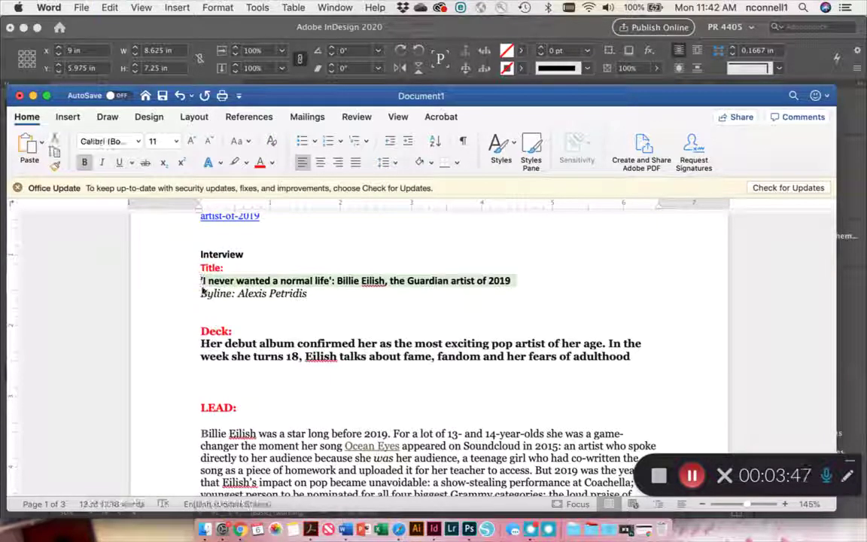
# Draw a text frame over the photo's upper left and paste the headline 'I Never Wanted a Normal Life'.
pyautogui.click(427, 520)
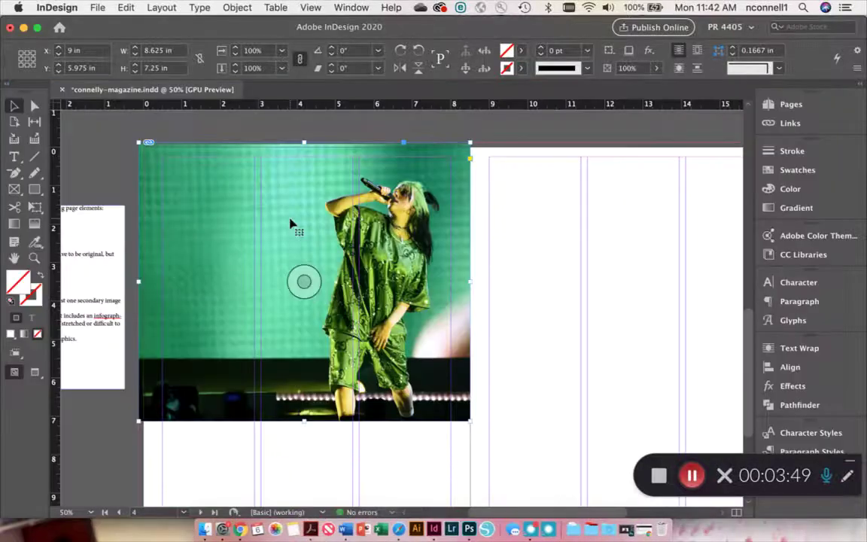
pyautogui.moveTo(163, 165); pyautogui.dragTo(224, 214)
pyautogui.click(13, 105)
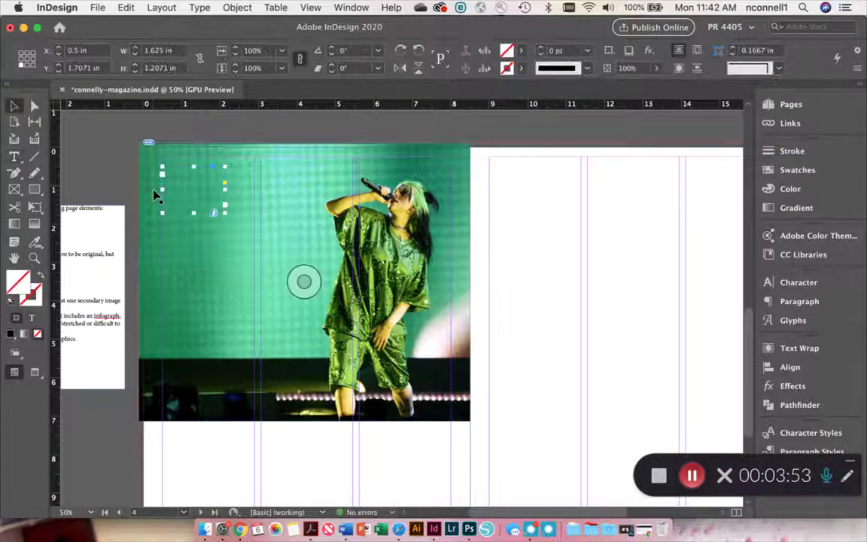
pyautogui.press('BackSpace')
pyautogui.click(14, 156)
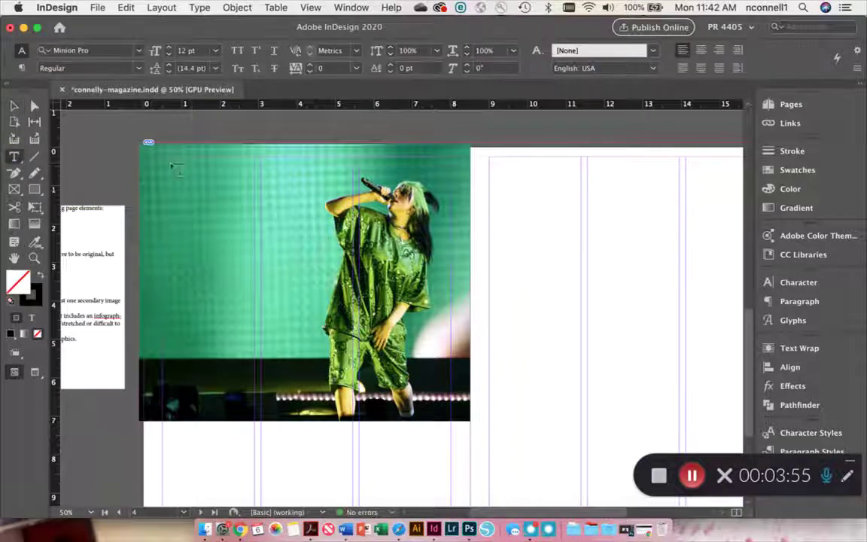
pyautogui.moveTo(156, 153); pyautogui.dragTo(319, 354)
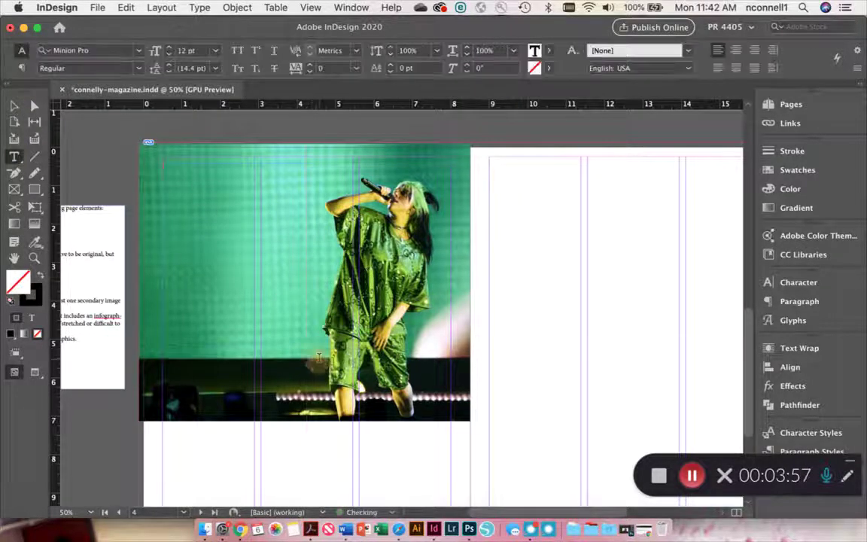
pyautogui.press('cmd+v')
# Style the headline white ([Paper]) in Bebas Neue at 60 pt.
pyautogui.press('cmd+a')
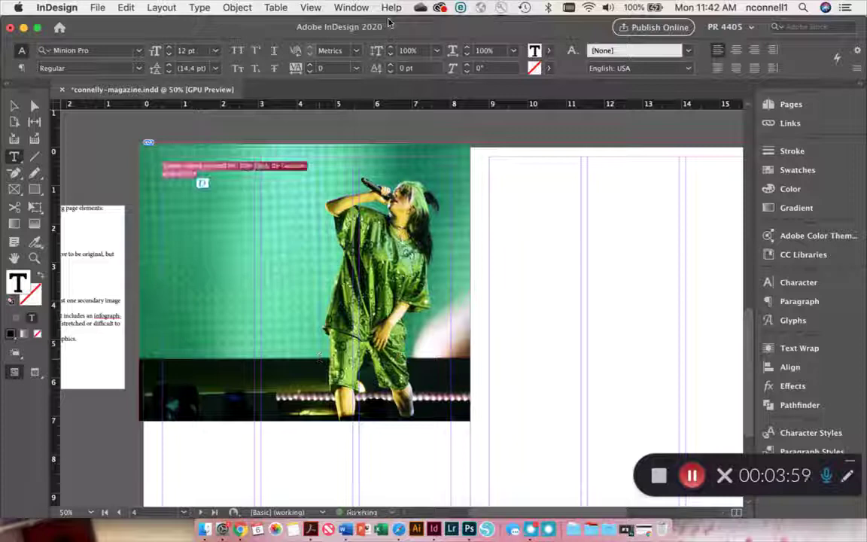
pyautogui.click(548, 51)
pyautogui.click(451, 122)
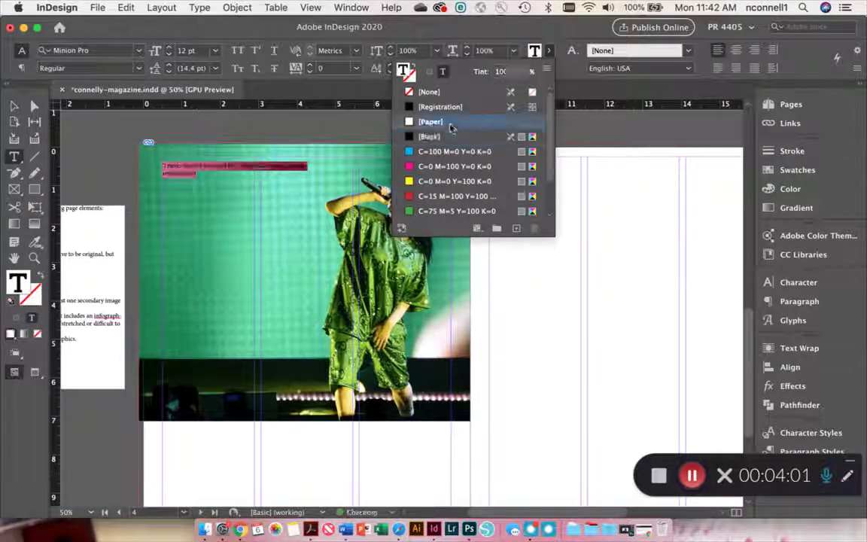
pyautogui.click(117, 51)
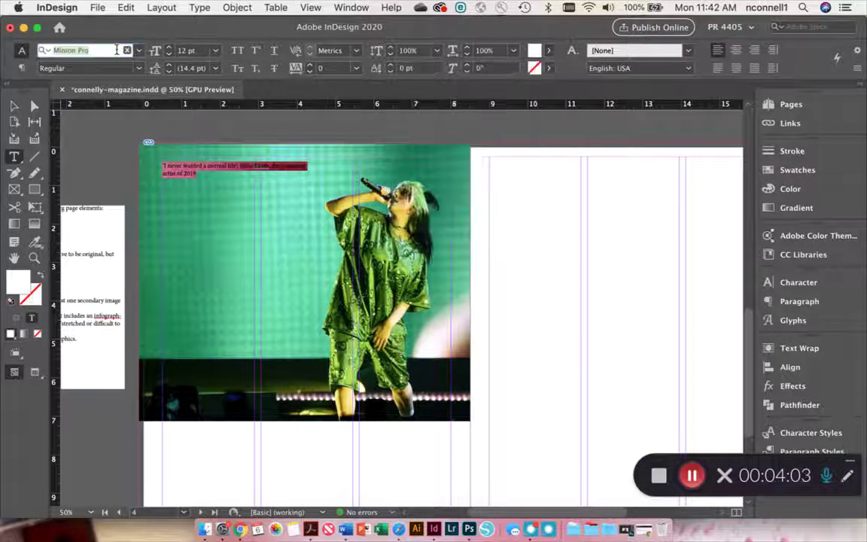
pyautogui.write('beb')
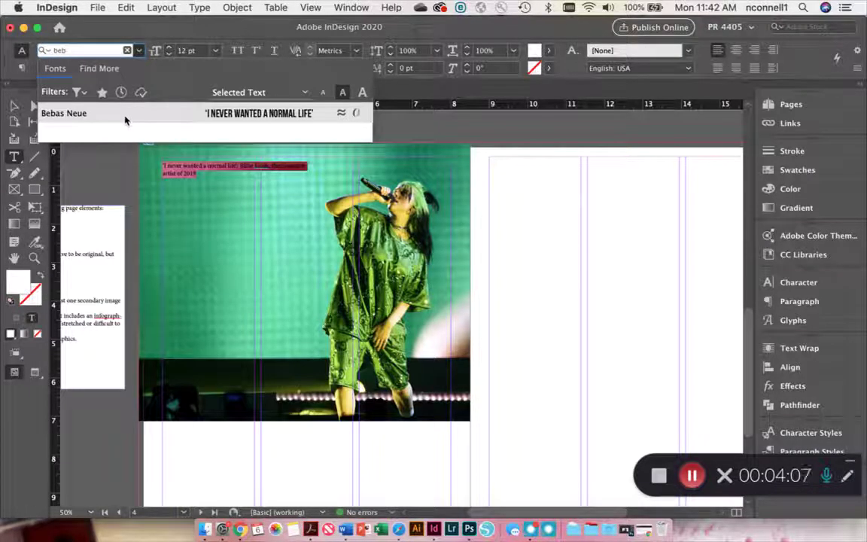
pyautogui.press('Return')
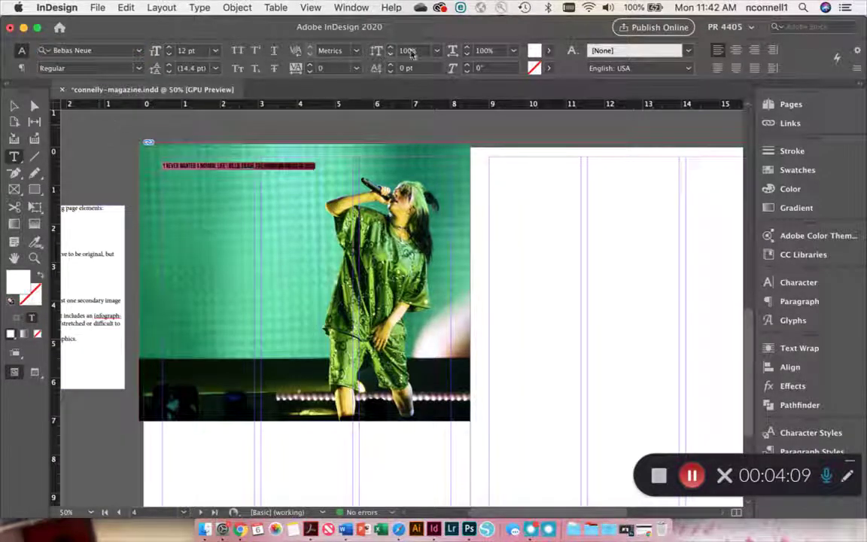
pyautogui.click(185, 51)
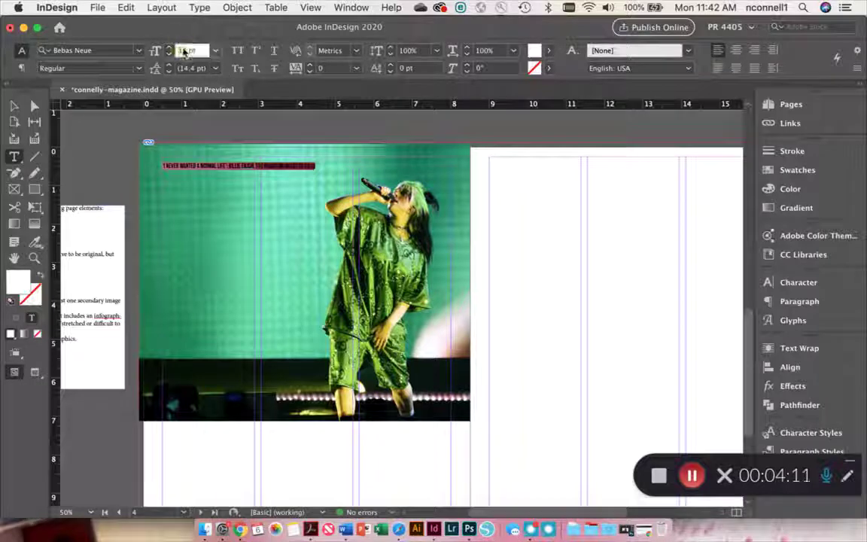
pyautogui.write('10')
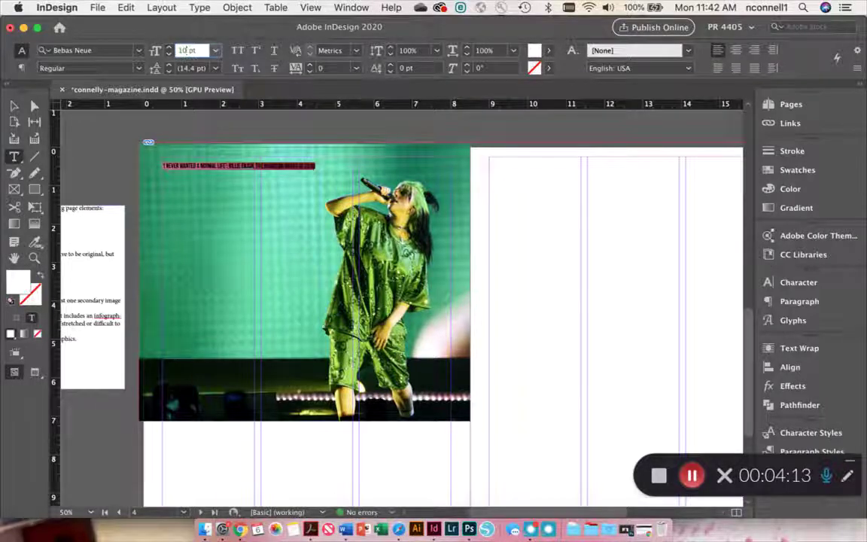
pyautogui.write('0')
pyautogui.press('Return')
pyautogui.doubleClick(185, 49)
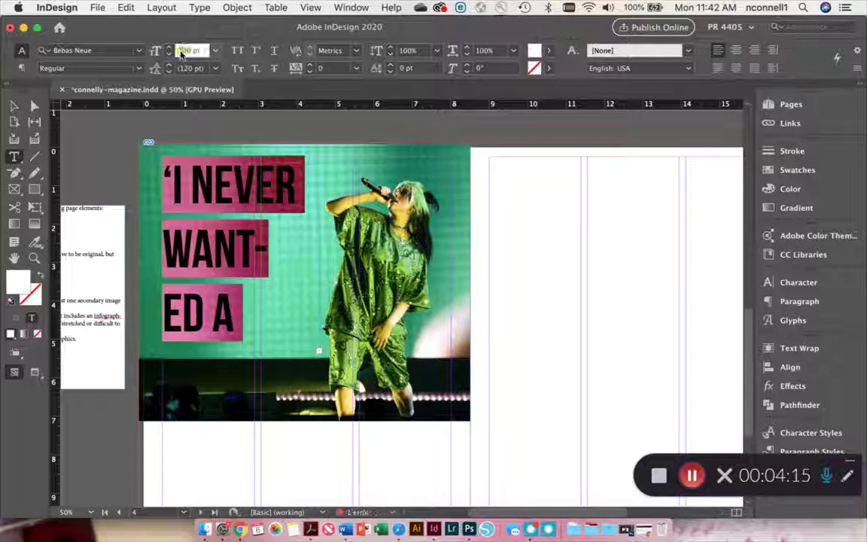
pyautogui.write('60')
pyautogui.press('Return')
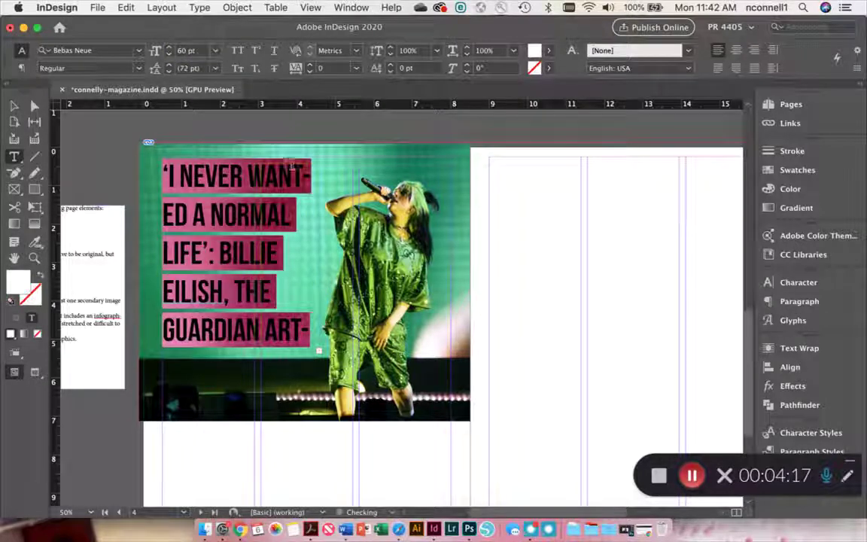
# Extend and widen the headline frame and turn off hyphenation so the lines break cleanly.
pyautogui.click(12, 108)
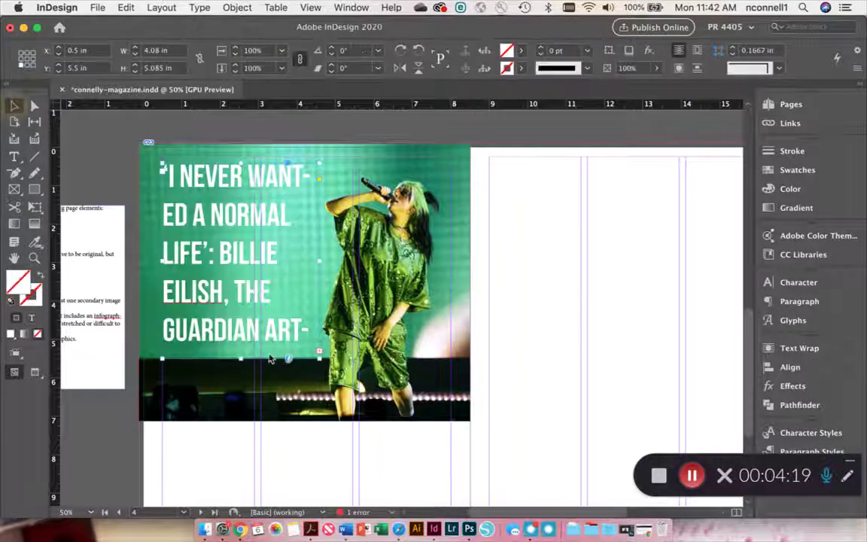
pyautogui.moveTo(240, 358); pyautogui.dragTo(240, 397)
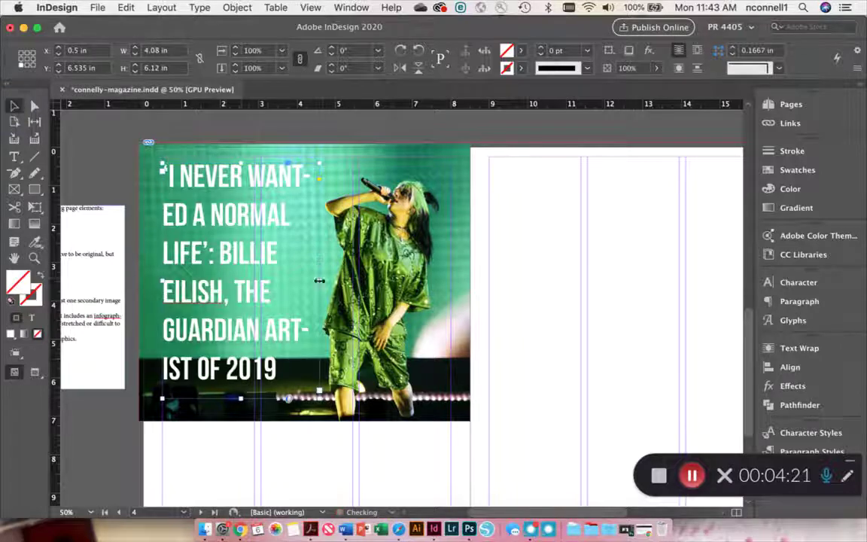
pyautogui.click(808, 286)
pyautogui.click(816, 302)
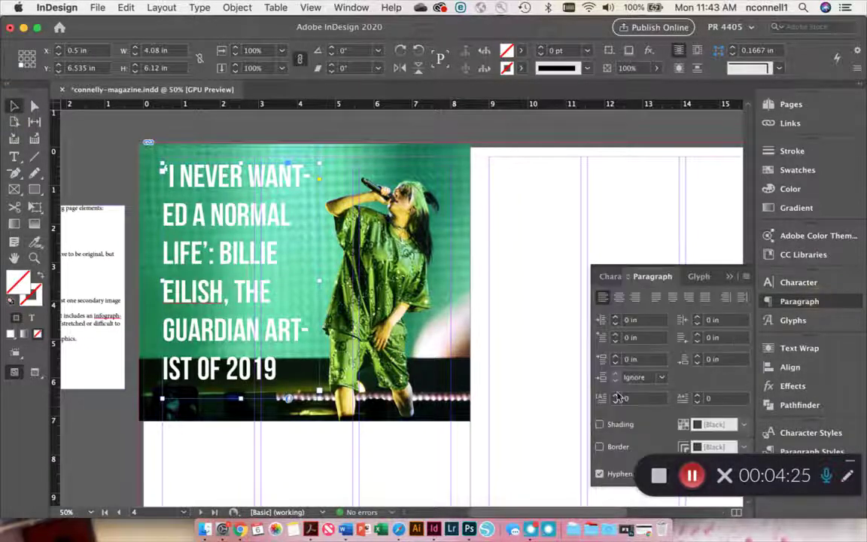
pyautogui.click(599, 474)
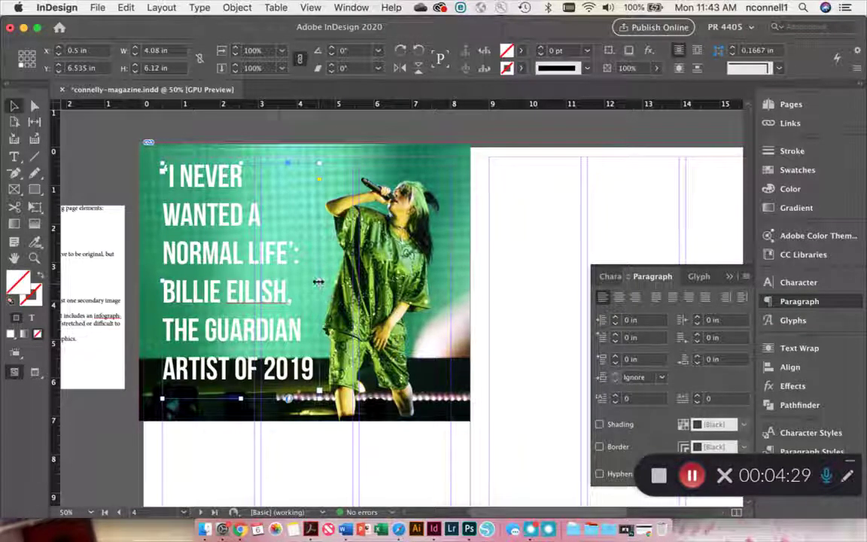
pyautogui.moveTo(318, 281); pyautogui.dragTo(327, 281)
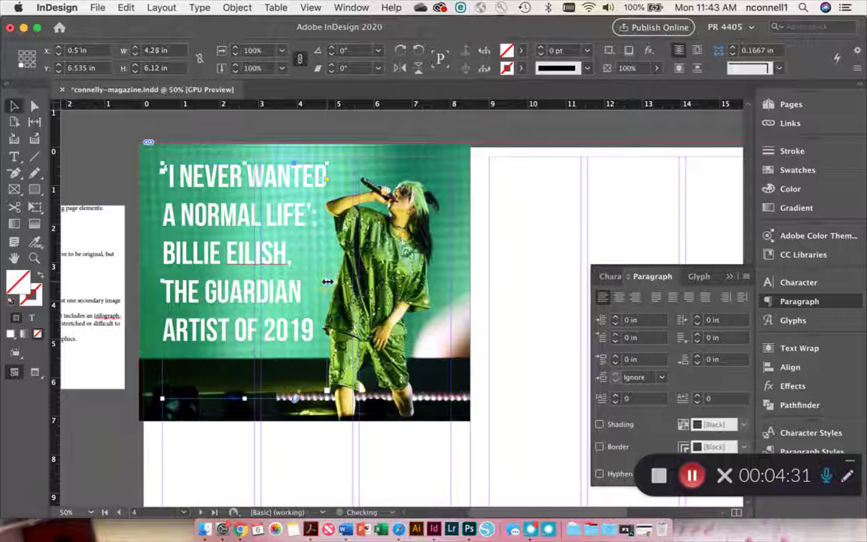
pyautogui.click(509, 254)
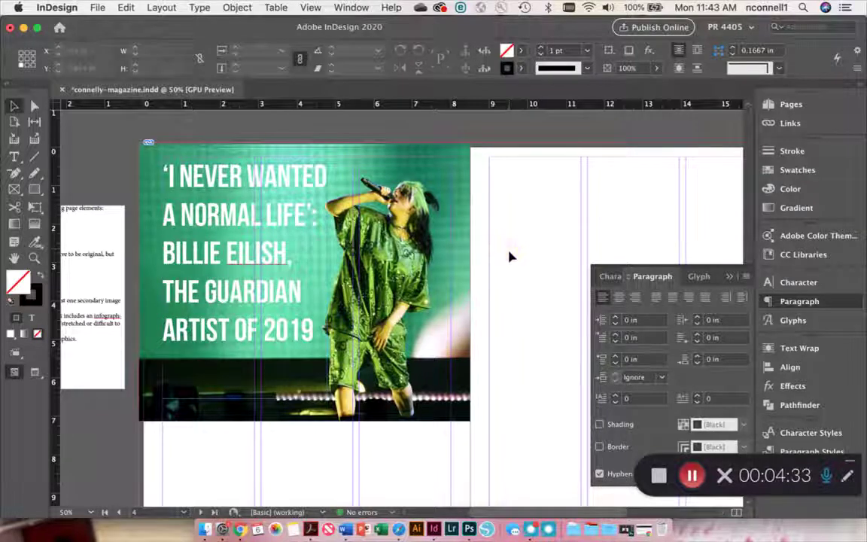
pyautogui.scroll(-2, 509, 252)
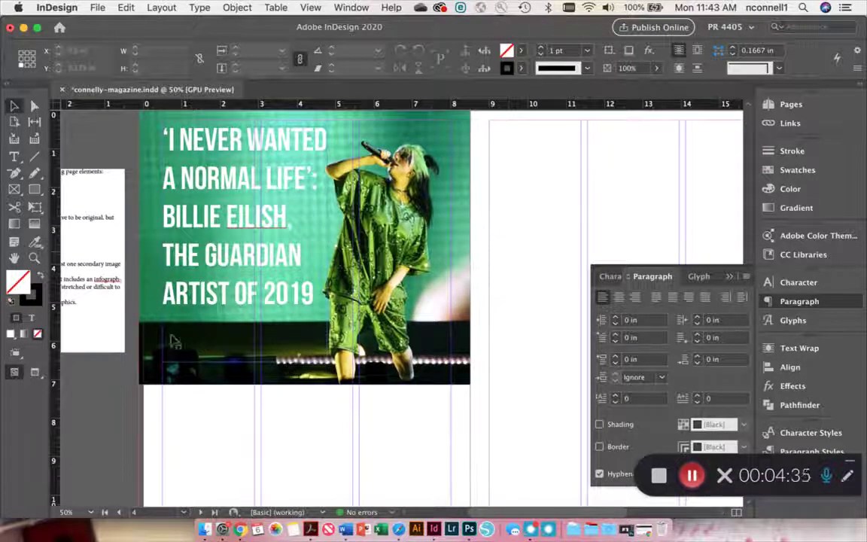
# Select the author's name in Word and draw a small byline text frame in InDesign.
pyautogui.click(340, 528)
pyautogui.moveTo(307, 293); pyautogui.dragTo(241, 298)
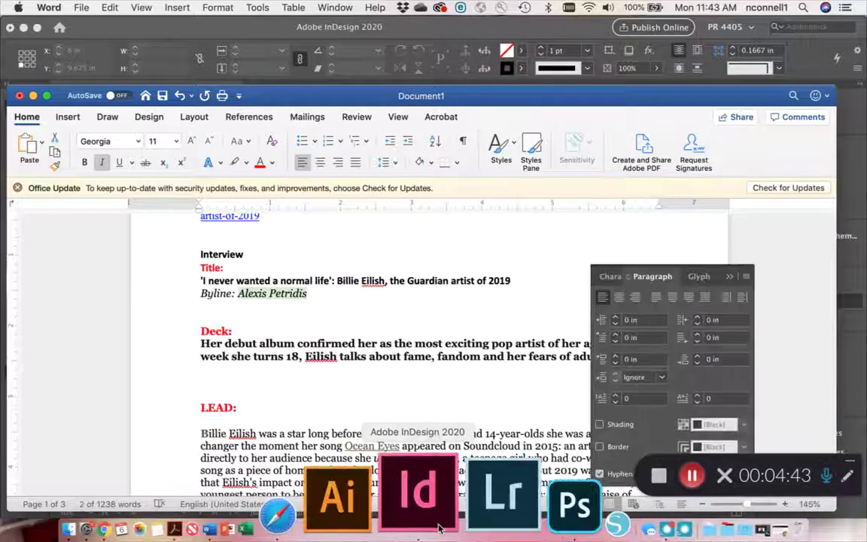
pyautogui.click(434, 526)
pyautogui.moveTo(189, 383); pyautogui.dragTo(286, 400)
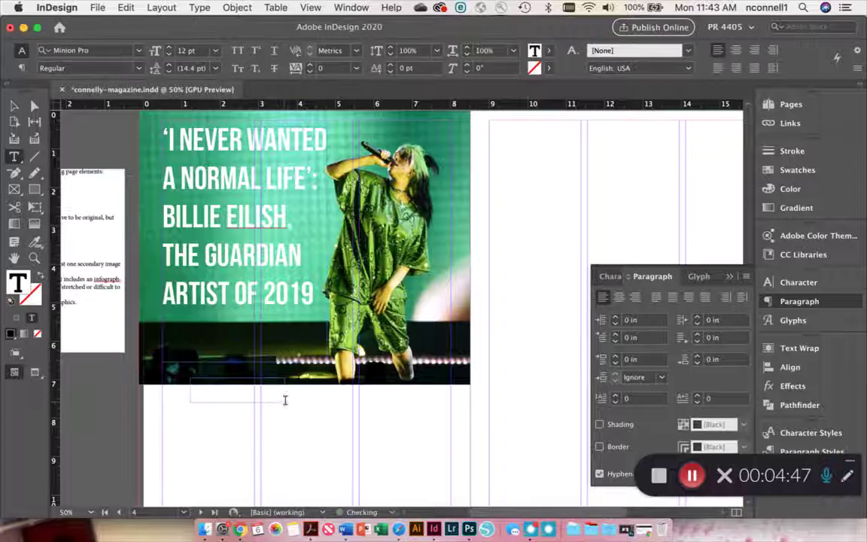
# Set the byline in yellow Bebas Neue and move it onto the photo under the headline.
pyautogui.click(110, 50)
pyautogui.write('bal')
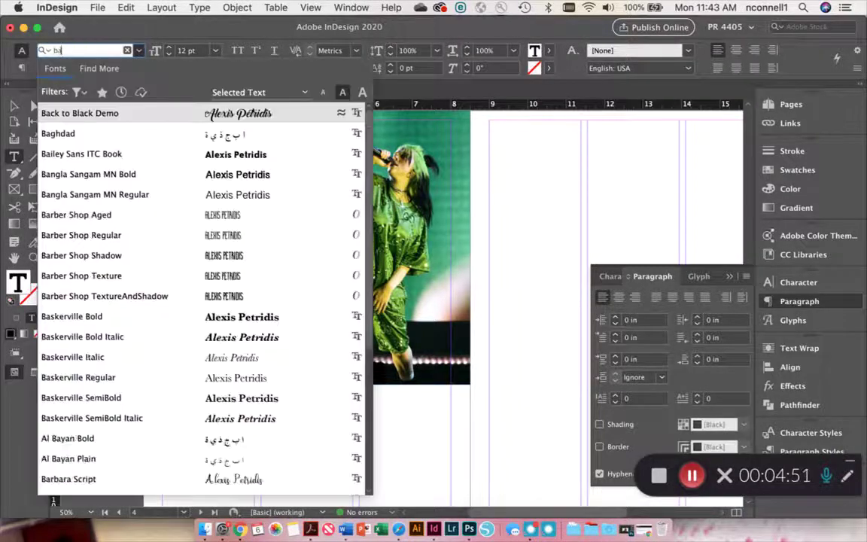
pyautogui.press('BackSpace')
pyautogui.press('BackSpace')
pyautogui.write('eba')
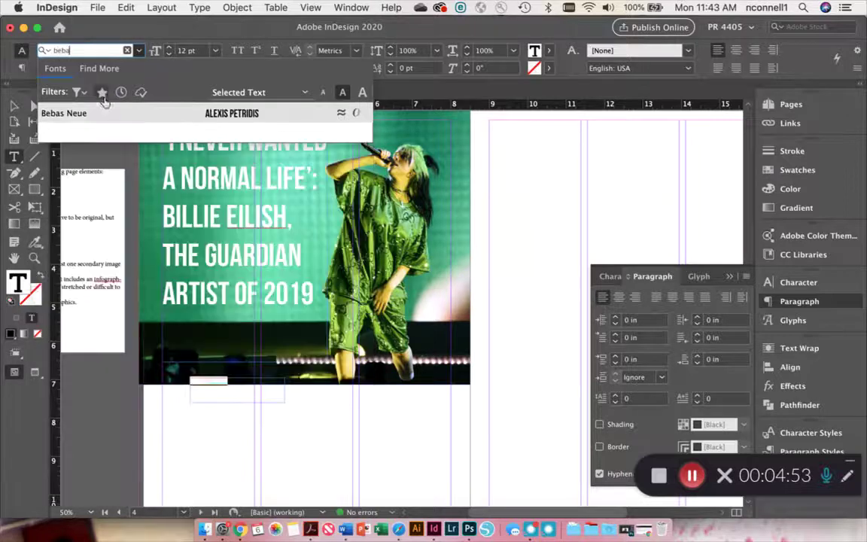
pyautogui.click(100, 114)
pyautogui.click(548, 50)
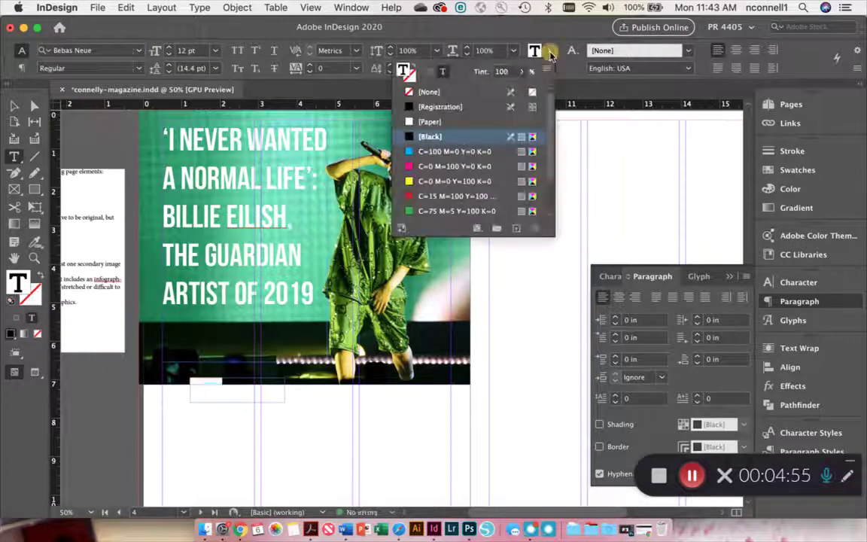
pyautogui.click(400, 180)
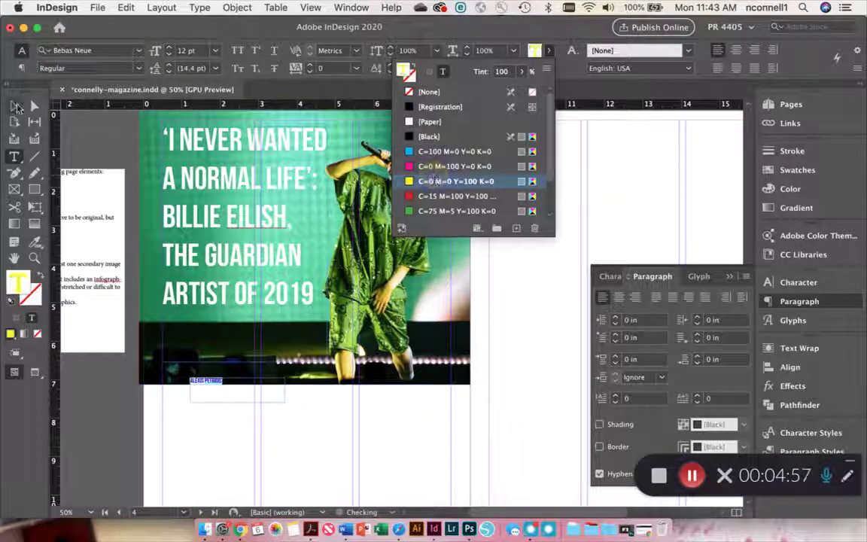
pyautogui.press('Escape')
pyautogui.press('Escape')
pyautogui.moveTo(203, 386); pyautogui.dragTo(175, 321)
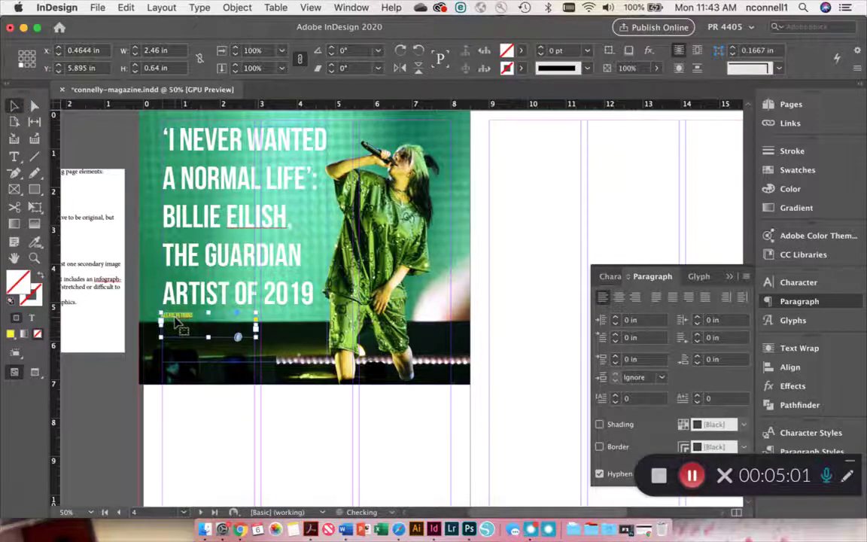
# Prefix the byline text with 'BY:'.
pyautogui.press('super+equal')
pyautogui.press('super+equal')
pyautogui.doubleClick(331, 301)
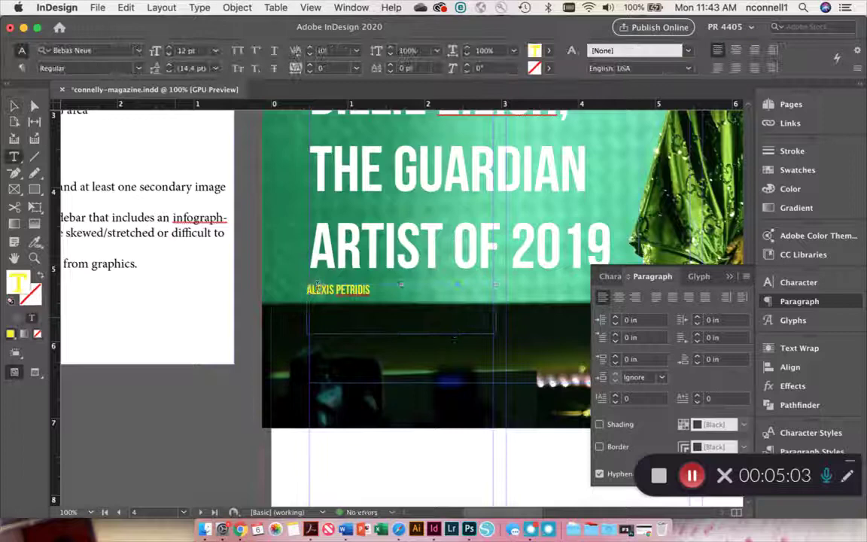
pyautogui.write('BY:')
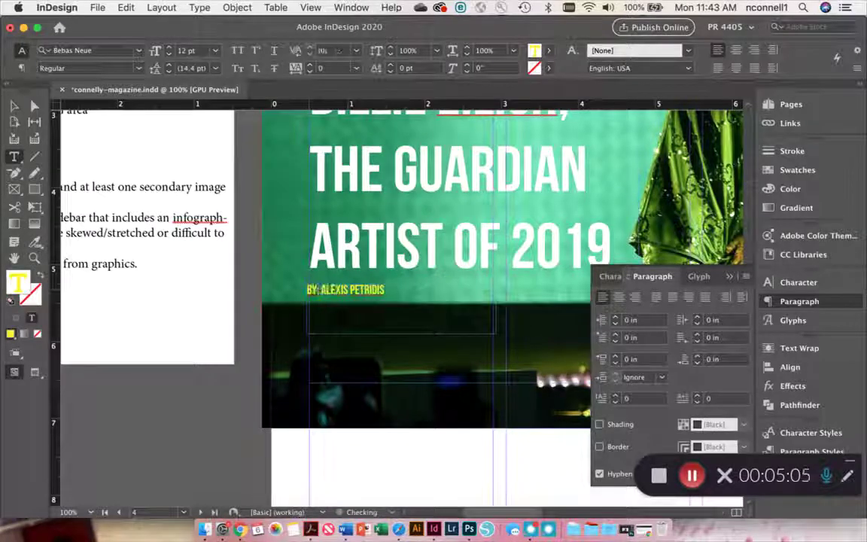
pyautogui.click(14, 106)
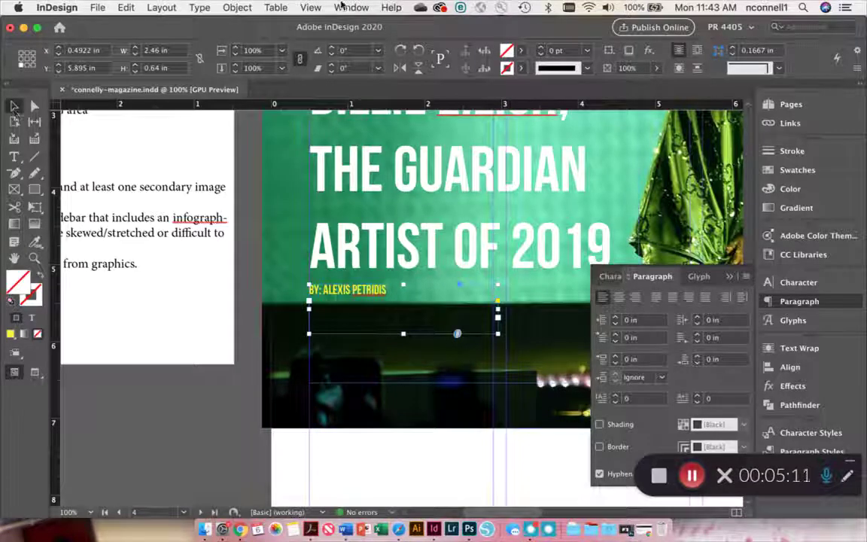
# Scale the byline frame proportionally to 3.196 × 0.8315 in and align it at X 0.5 in.
pyautogui.click(310, 7)
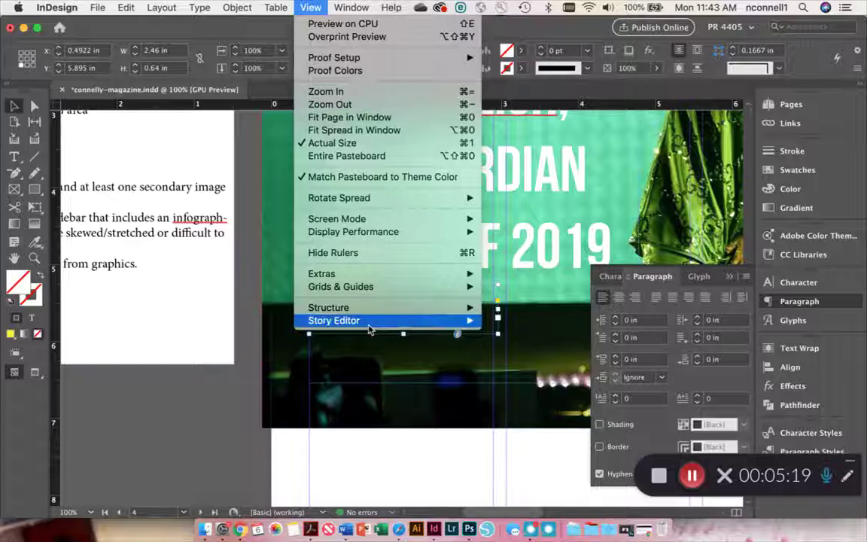
pyautogui.press('Escape')
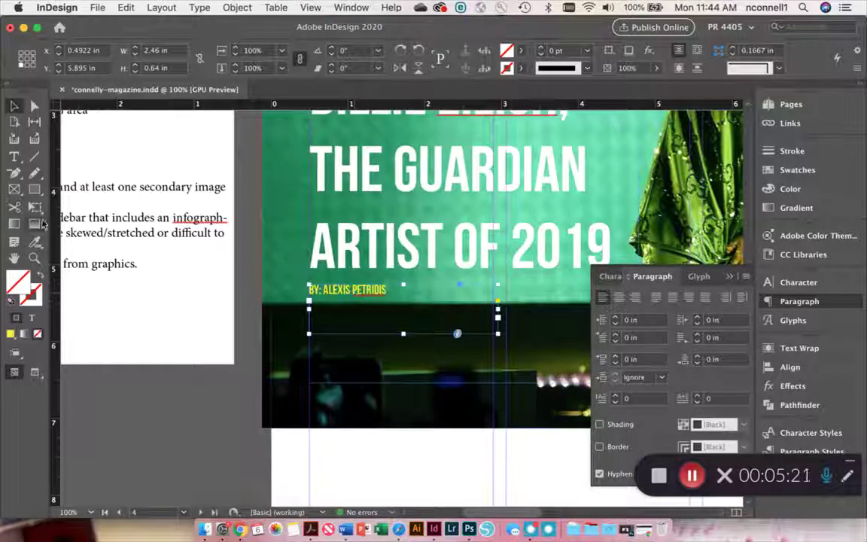
pyautogui.click(33, 206)
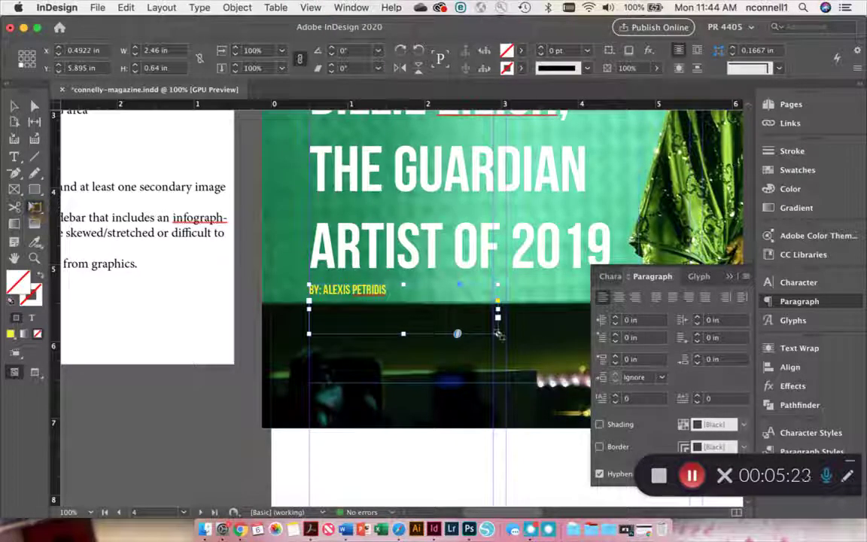
pyautogui.moveTo(499, 335); pyautogui.dragTo(553, 349)
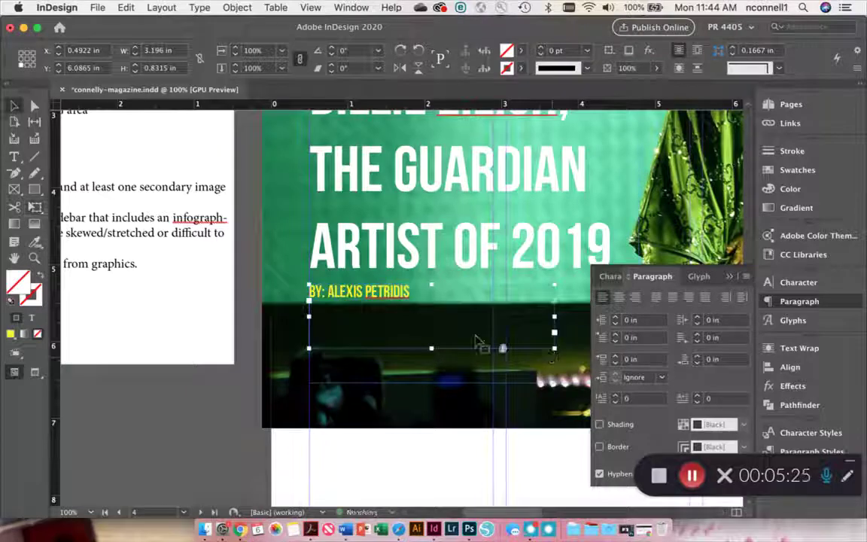
pyautogui.moveTo(356, 292); pyautogui.dragTo(357, 292)
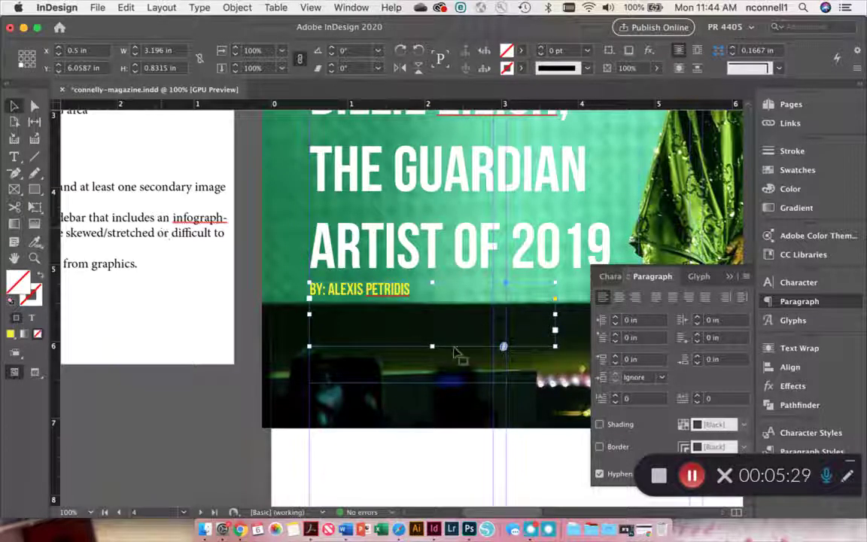
pyautogui.moveTo(432, 345); pyautogui.dragTo(432, 316)
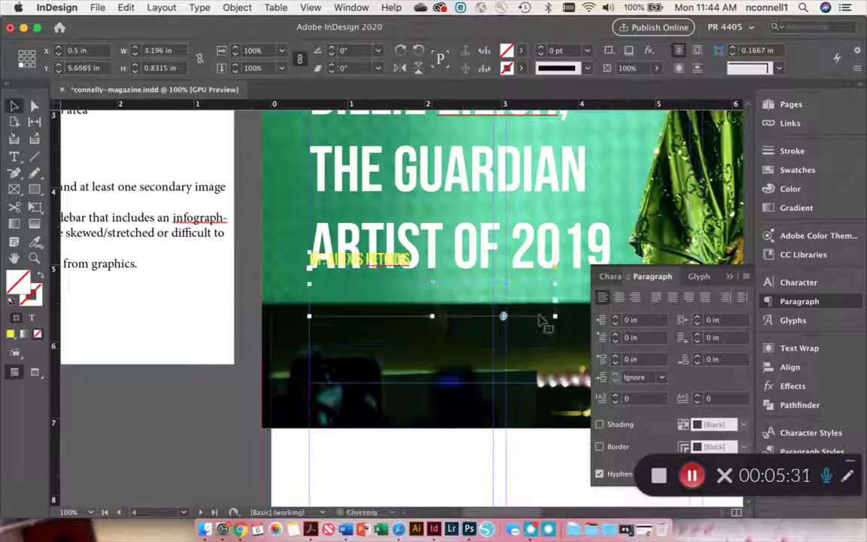
# Undo moving the byline frame so it sits back below the title.
pyautogui.press('super+z')
pyautogui.click(462, 348)
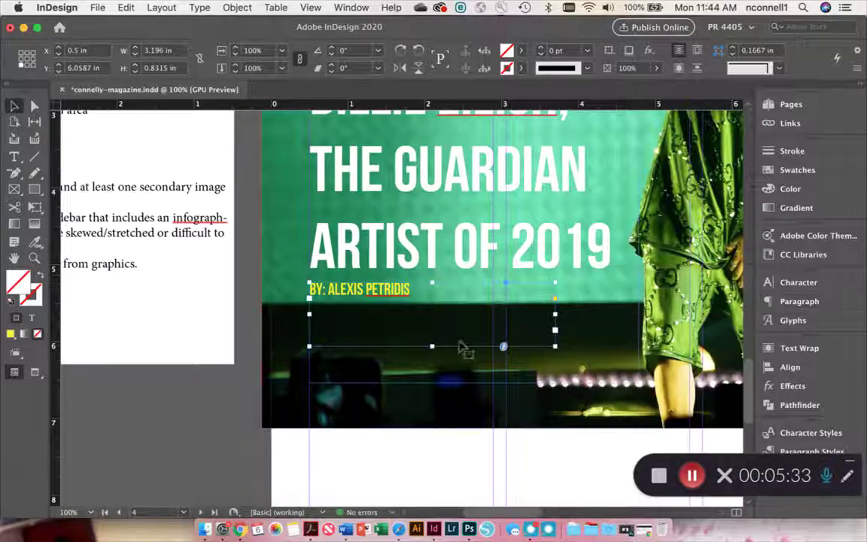
pyautogui.click(243, 519)
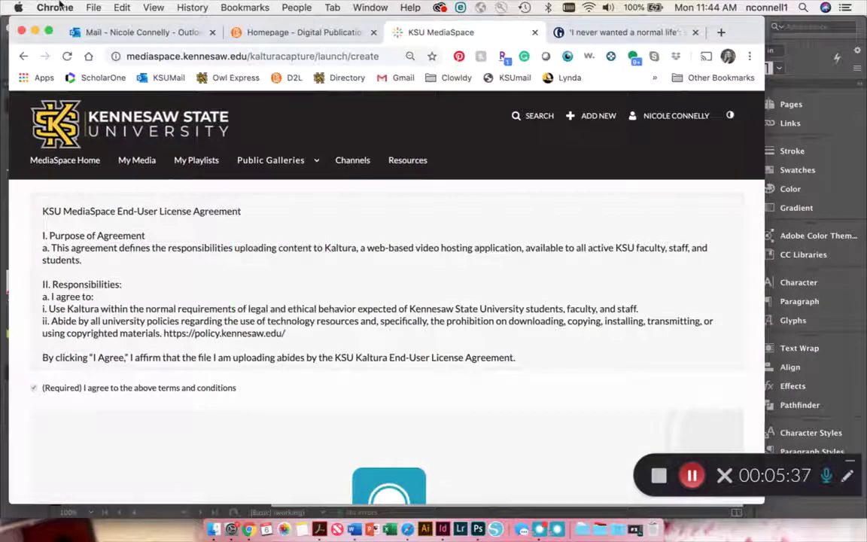
pyautogui.click(34, 33)
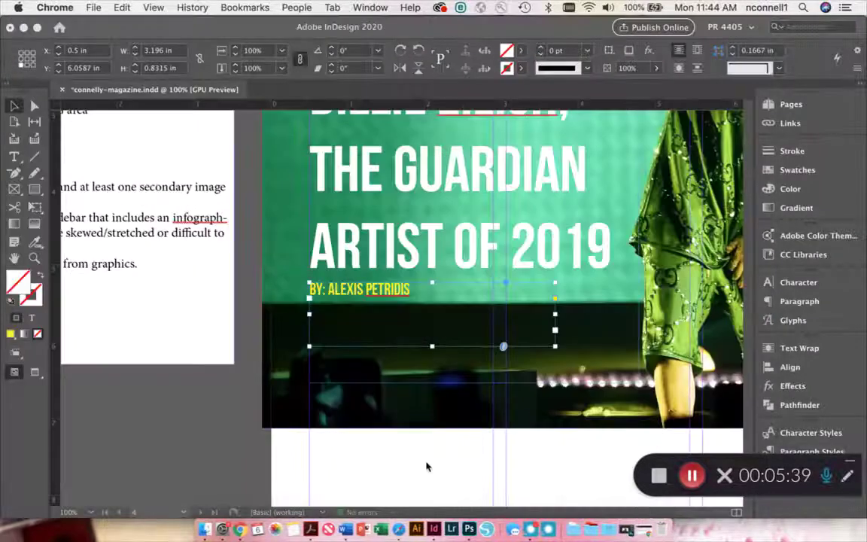
# Select the Deck paragraph beginning 'Her debut album' in Word, then return to InDesign.
pyautogui.click(348, 518)
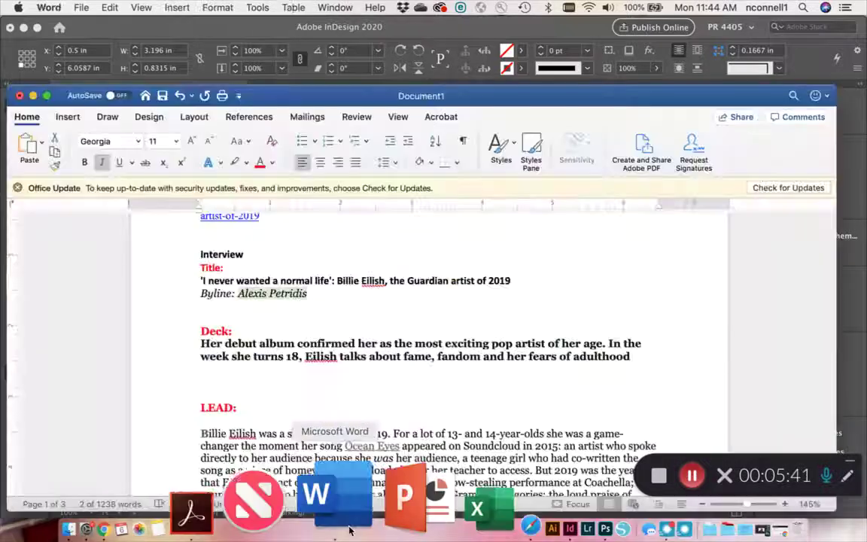
pyautogui.scroll(-2, 629, 310)
pyautogui.moveTo(652, 331); pyautogui.dragTo(199, 315)
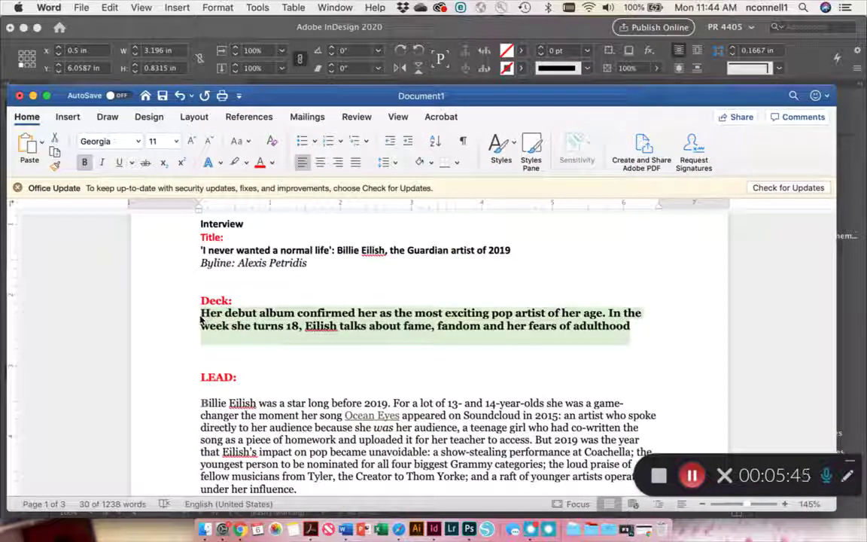
pyautogui.click(240, 530)
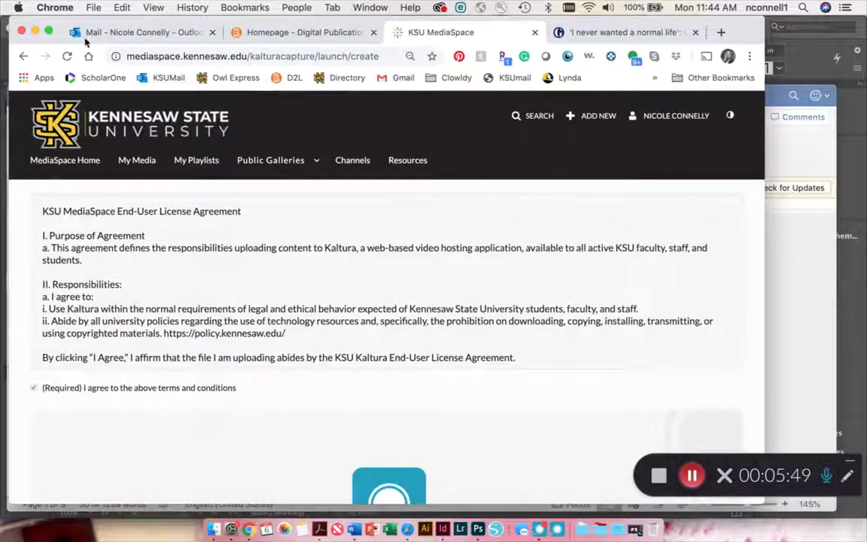
pyautogui.click(34, 31)
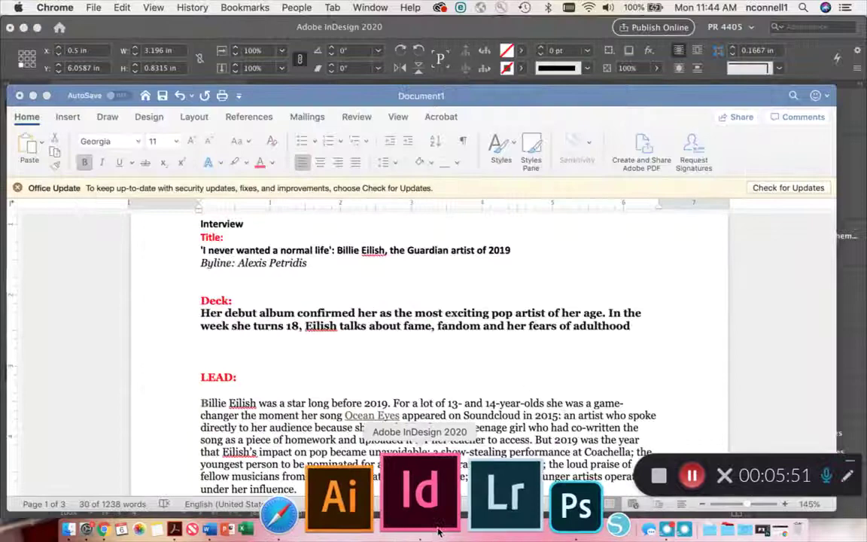
pyautogui.click(438, 531)
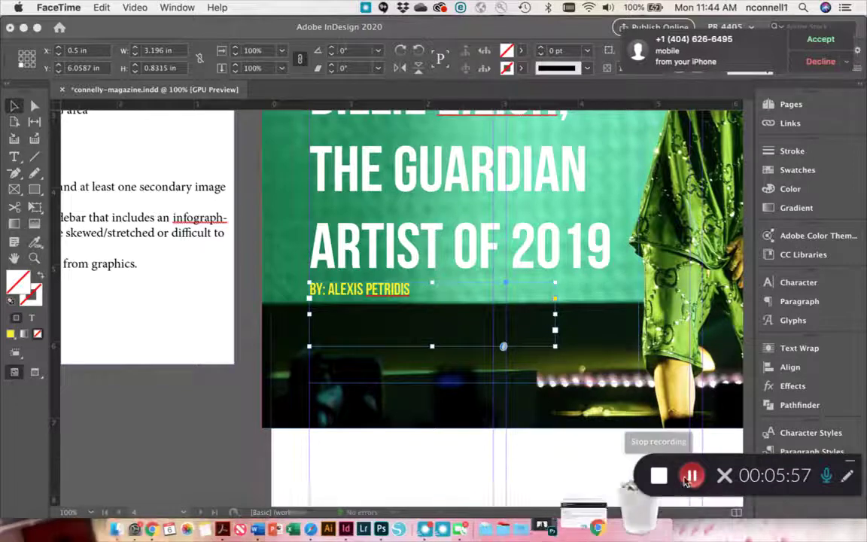
# Paste the deck text into the empty frame below the byline and make it white.
pyautogui.doubleClick(397, 329)
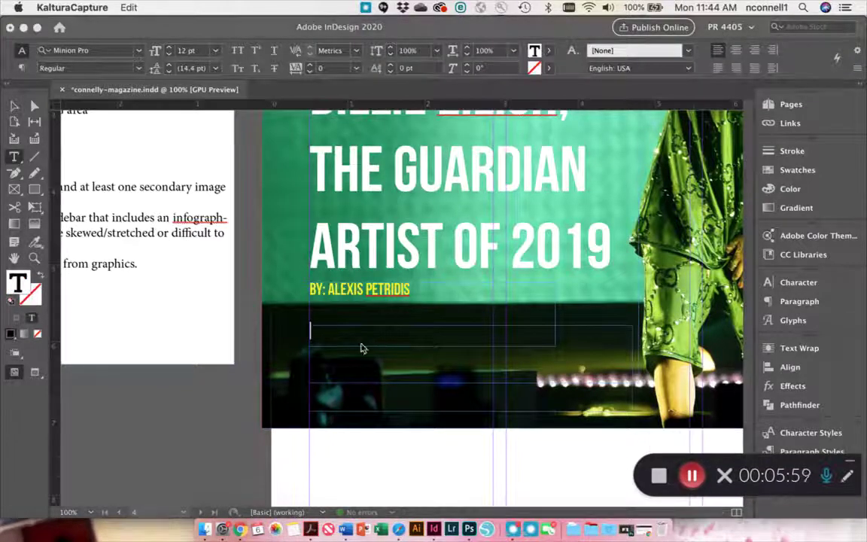
pyautogui.click(328, 336)
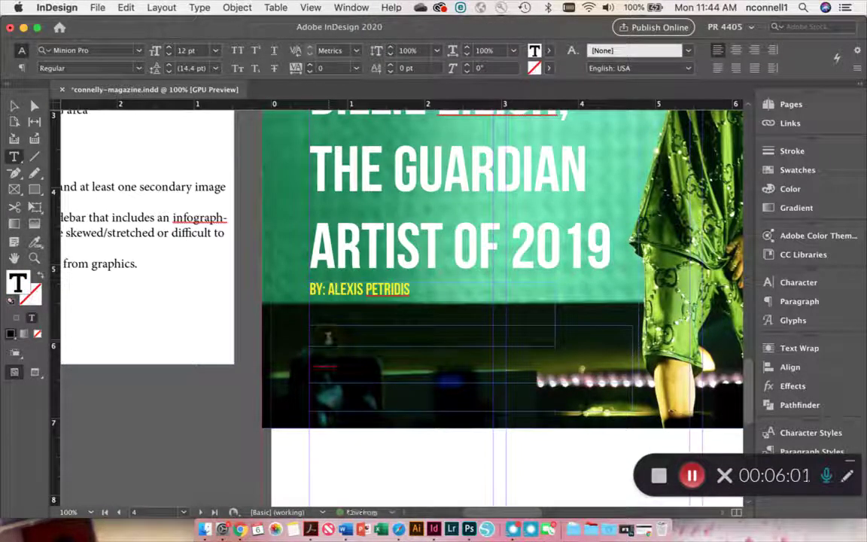
pyautogui.press('super+v')
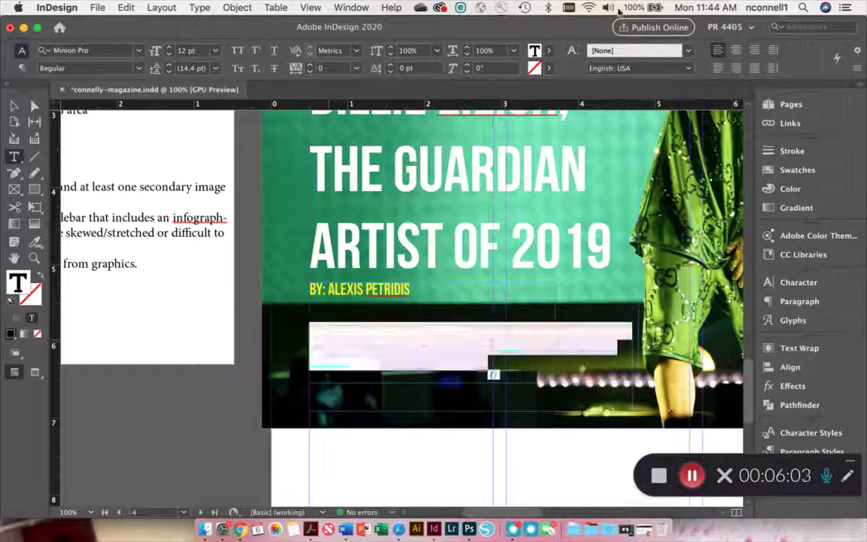
pyautogui.click(549, 50)
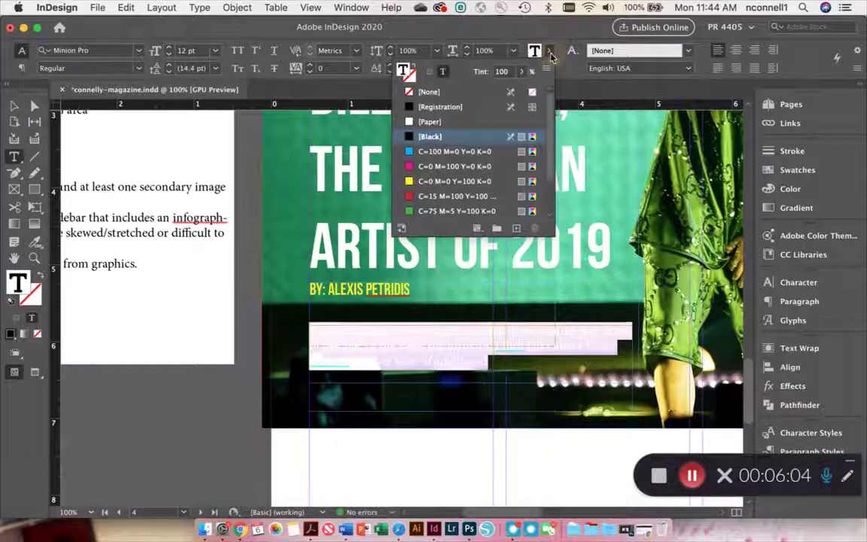
pyautogui.click(429, 122)
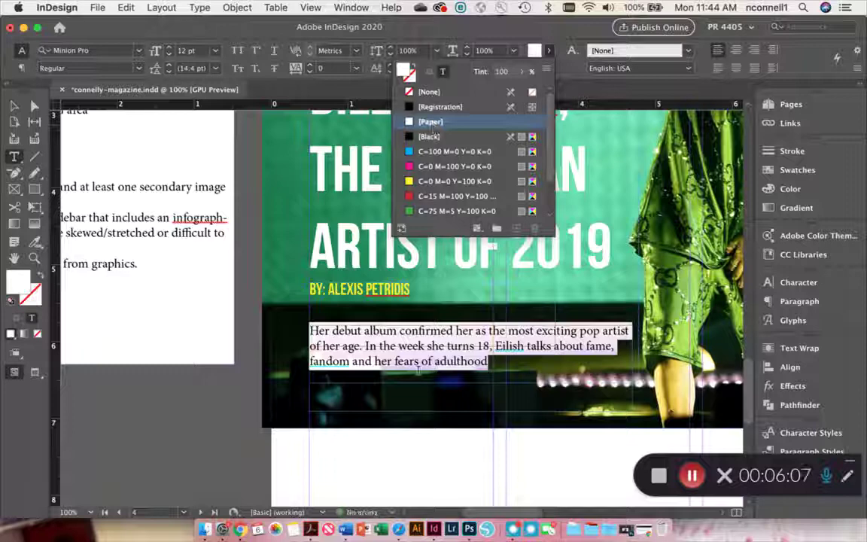
pyautogui.click(417, 369)
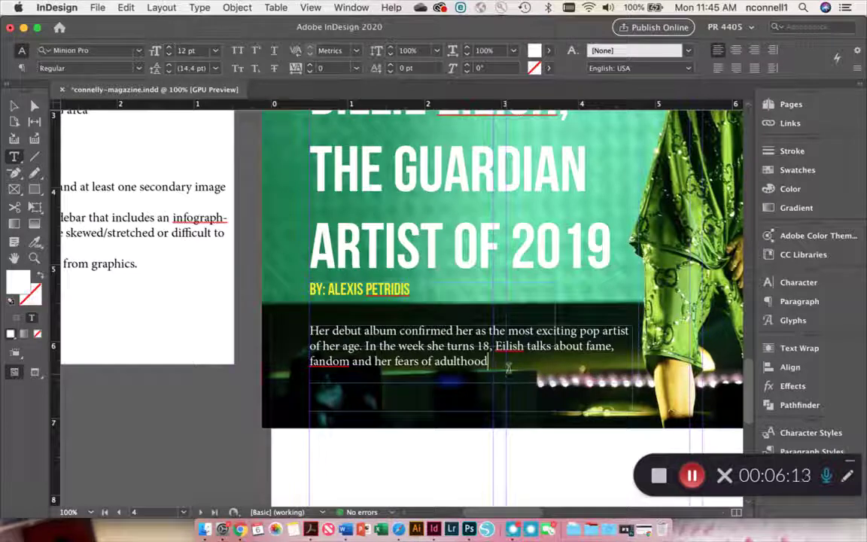
# Set the deck in Adobe Garamond Pro Bold and raise its size to 15 pt.
pyautogui.moveTo(508, 367); pyautogui.dragTo(307, 330)
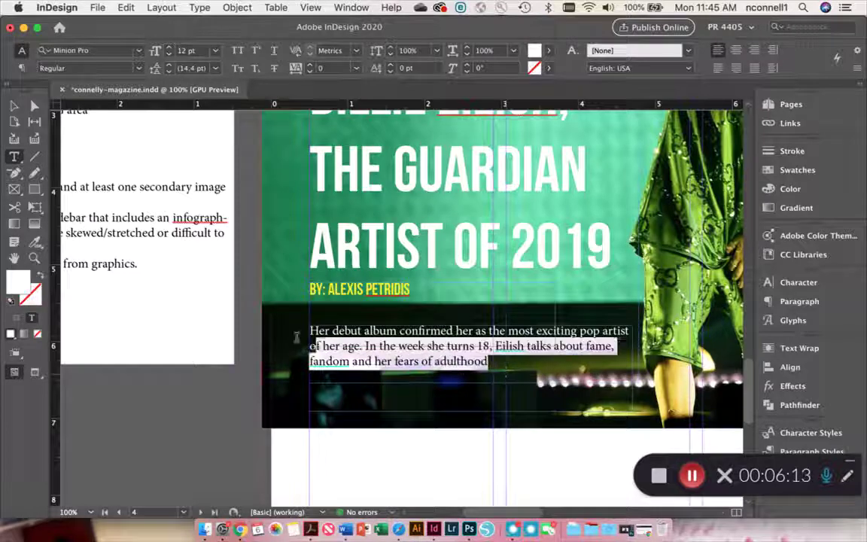
pyautogui.click(120, 51)
pyautogui.write('garat')
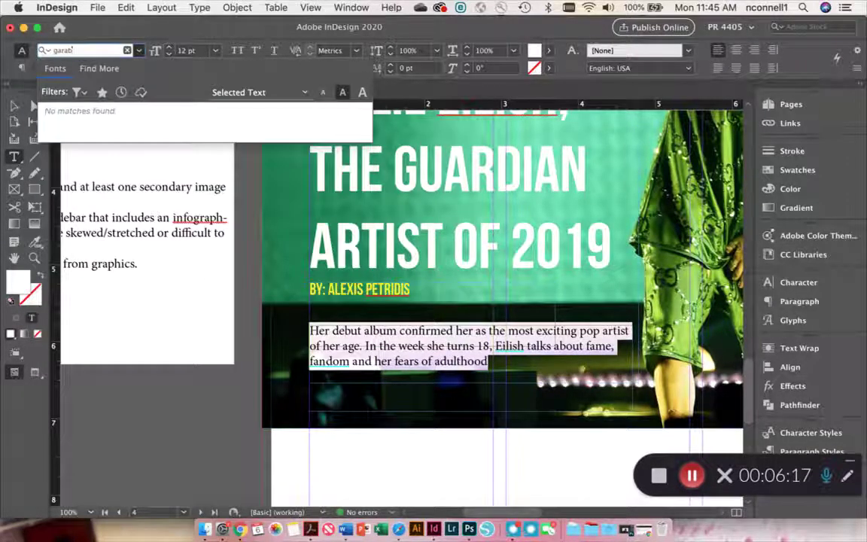
pyautogui.press('BackSpace')
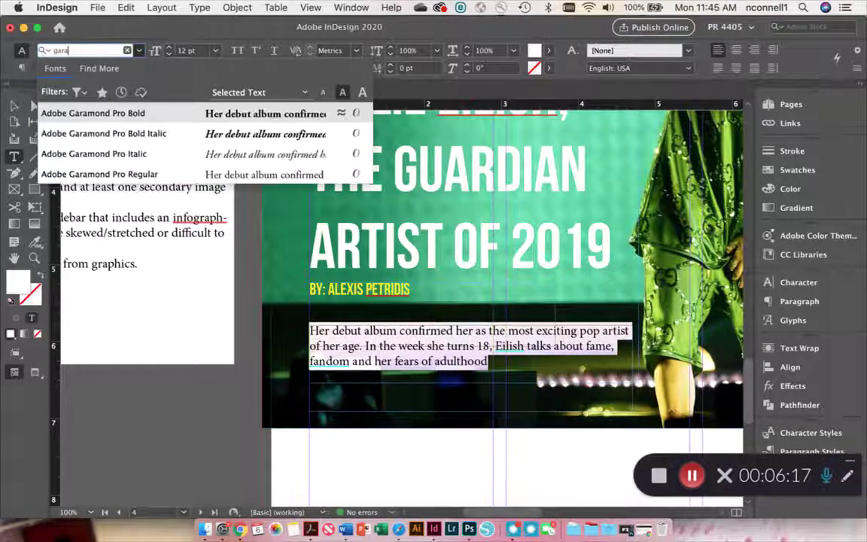
pyautogui.click(135, 116)
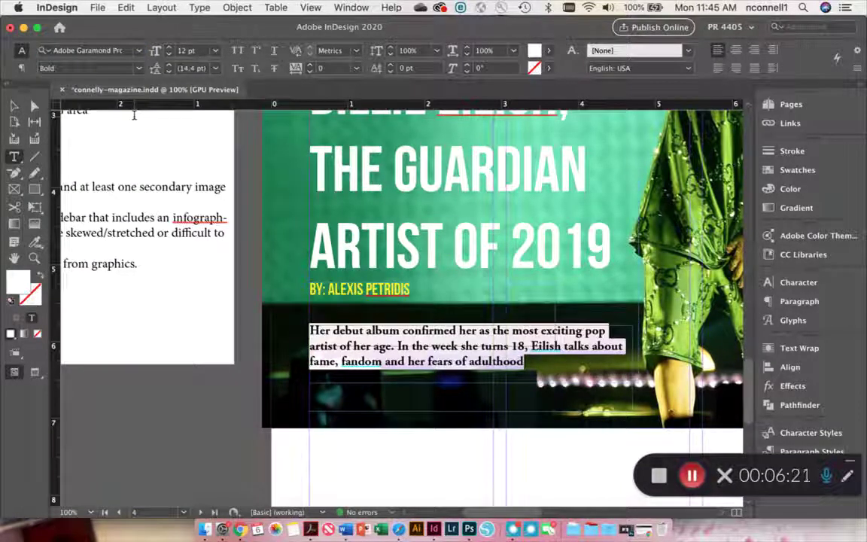
pyautogui.press('Right')
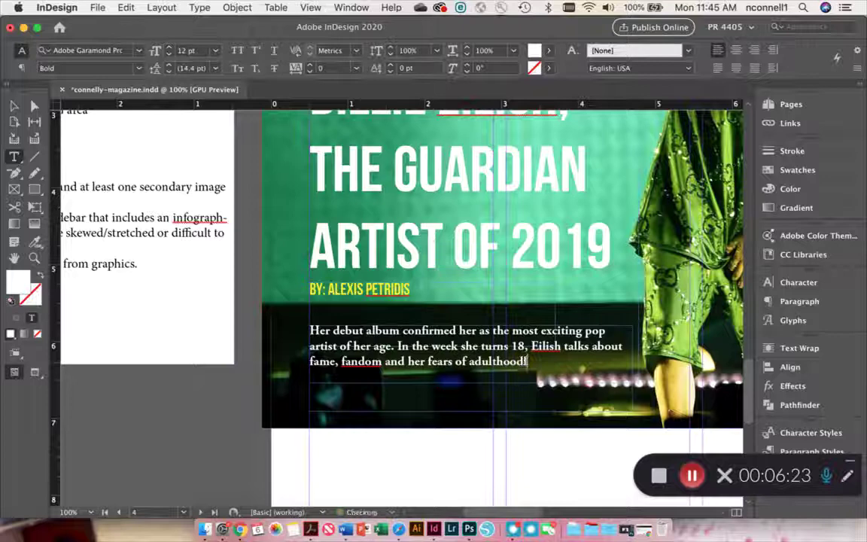
pyautogui.press('super+a')
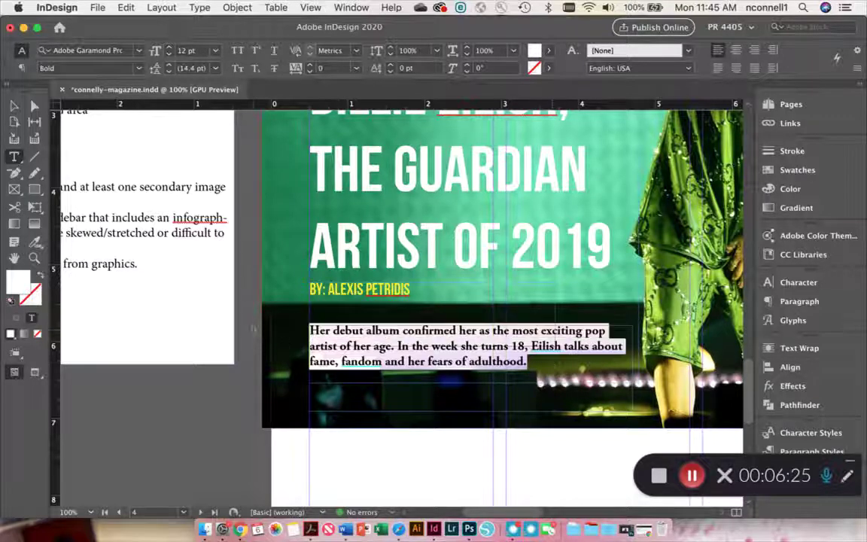
pyautogui.click(169, 49)
pyautogui.click(170, 49)
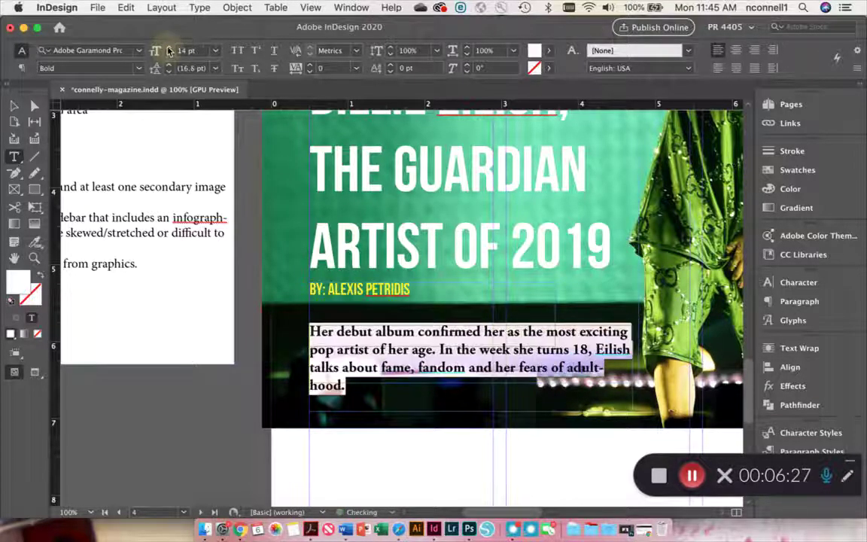
pyautogui.click(169, 49)
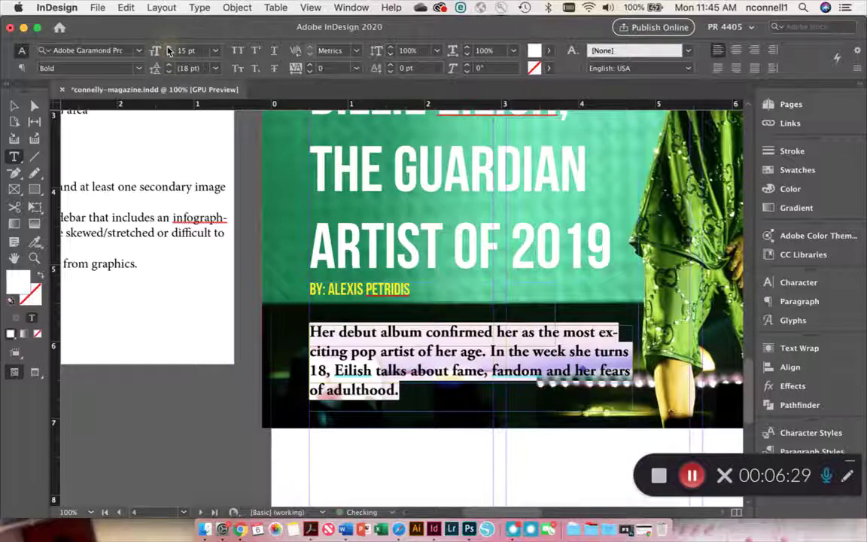
# Nudge the deck frame up slightly and turn off its hyphenation.
pyautogui.click(14, 106)
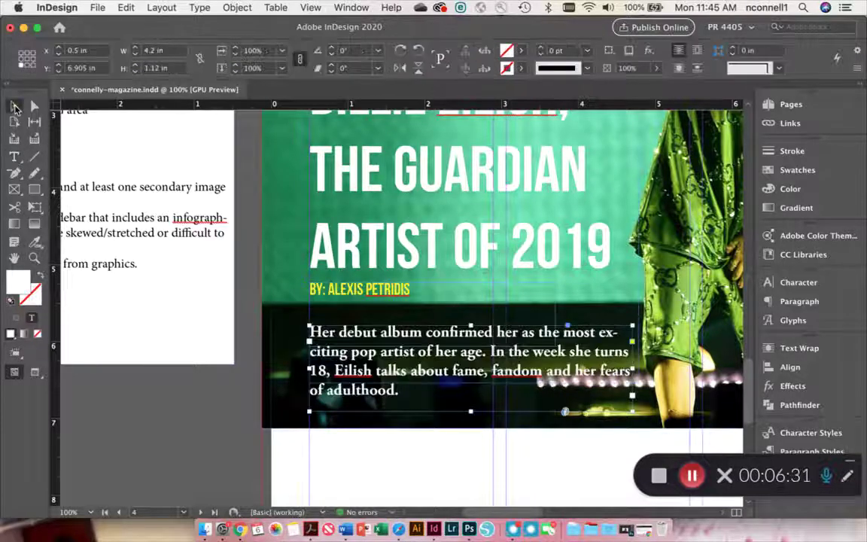
pyautogui.press('Up')
pyautogui.press('Up')
pyautogui.press('Up')
pyautogui.press('Up')
pyautogui.press('Up')
pyautogui.press('Up')
pyautogui.press('Up')
pyautogui.press('Up')
pyautogui.press('Up')
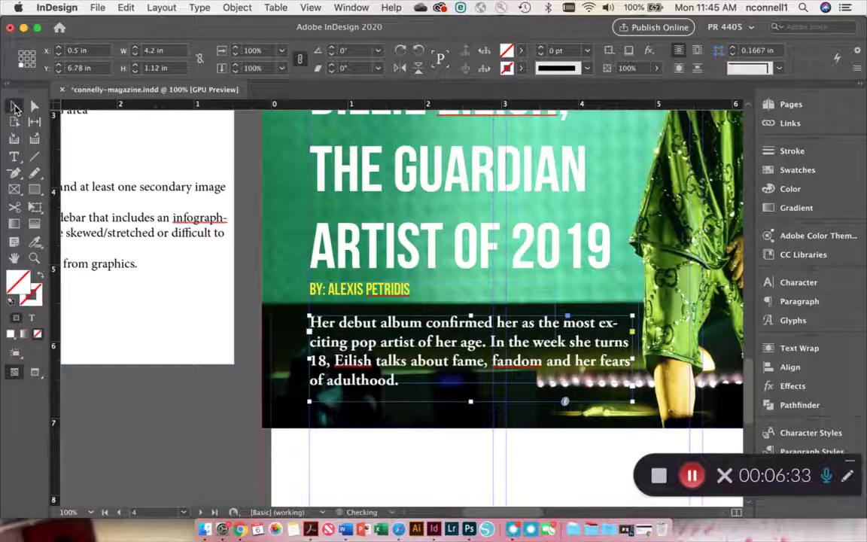
pyautogui.click(835, 303)
pyautogui.click(599, 474)
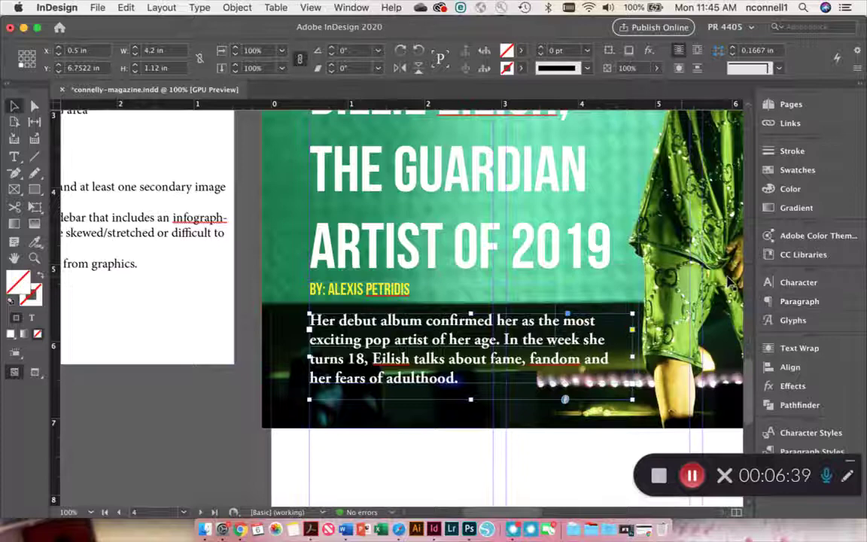
pyautogui.click(542, 473)
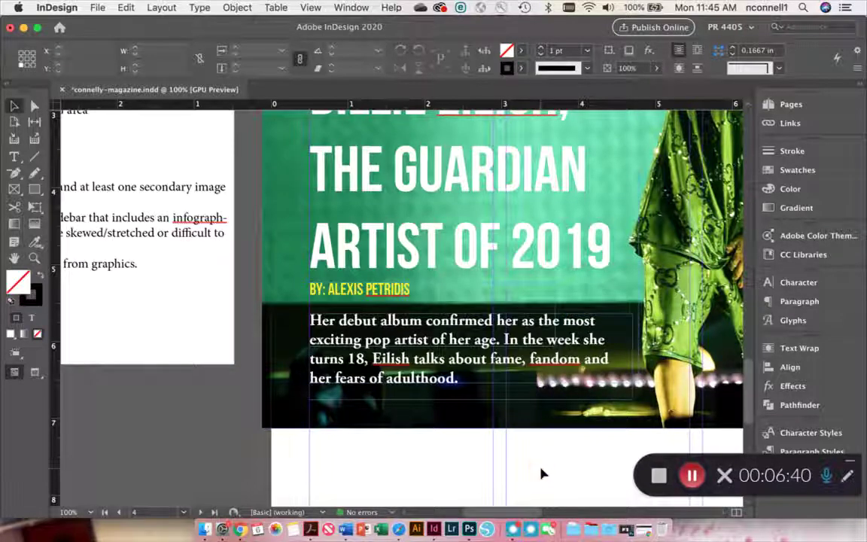
# Zoom out to the whole spread and draw a text frame in the first column under the header photo.
pyautogui.scroll(-1, 542, 472)
pyautogui.press('super+minus')
pyautogui.press('super+minus')
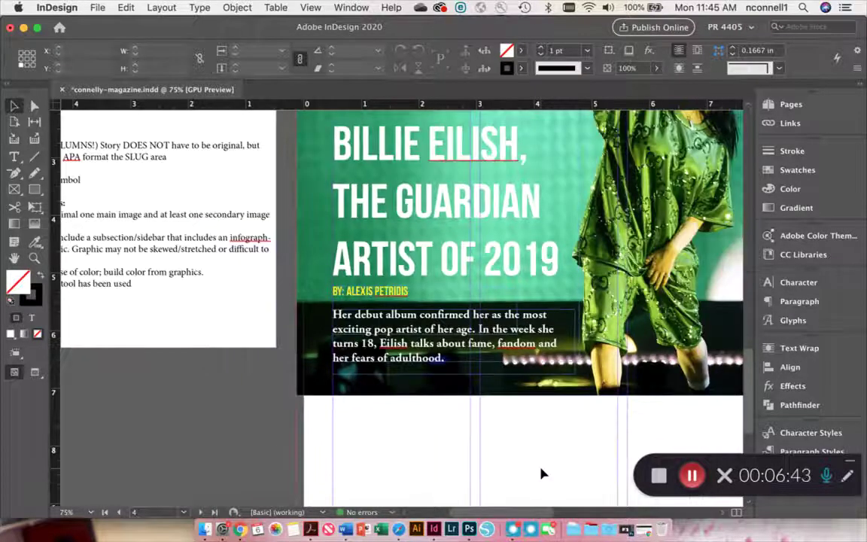
pyautogui.scroll(-1, 542, 473)
pyautogui.hscroll(10, 542, 472)
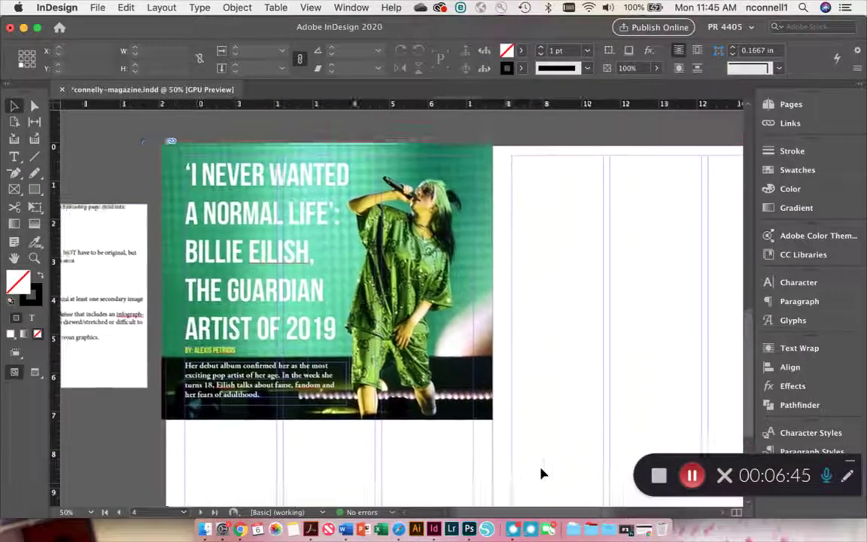
pyautogui.scroll(-2, 542, 472)
pyautogui.hscroll(-2, 542, 472)
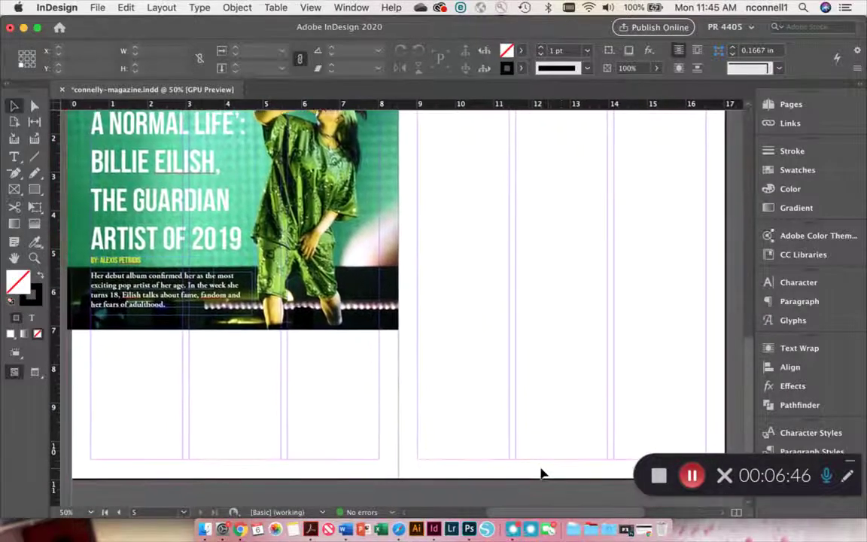
pyautogui.hscroll(-1, 145, 381)
pyautogui.scroll(1, 145, 381)
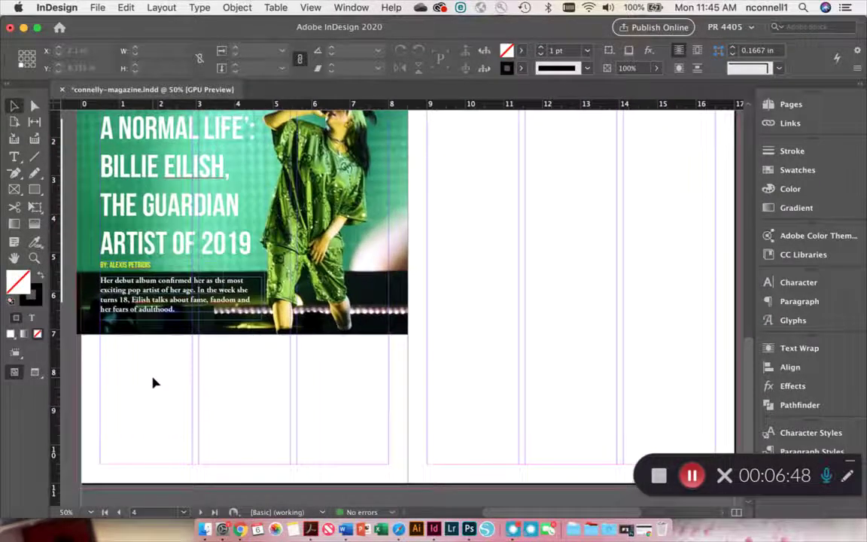
pyautogui.click(14, 156)
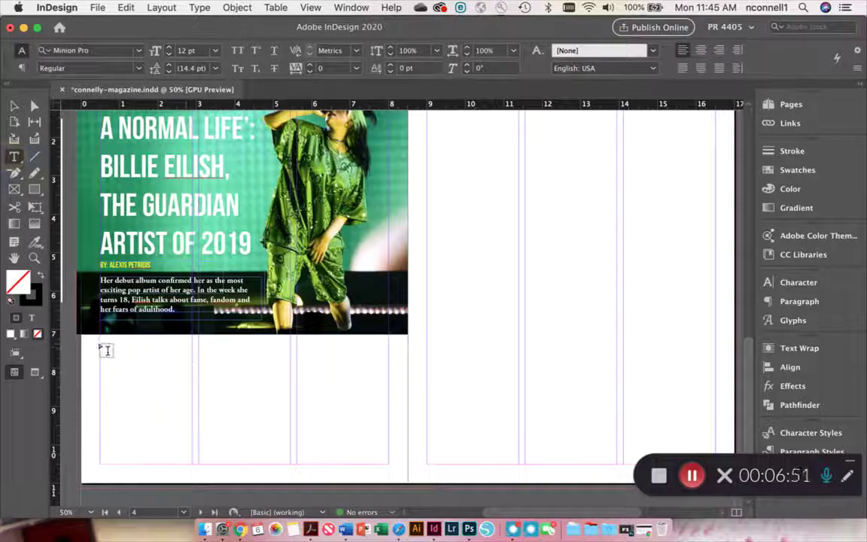
pyautogui.moveTo(100, 344); pyautogui.dragTo(191, 462)
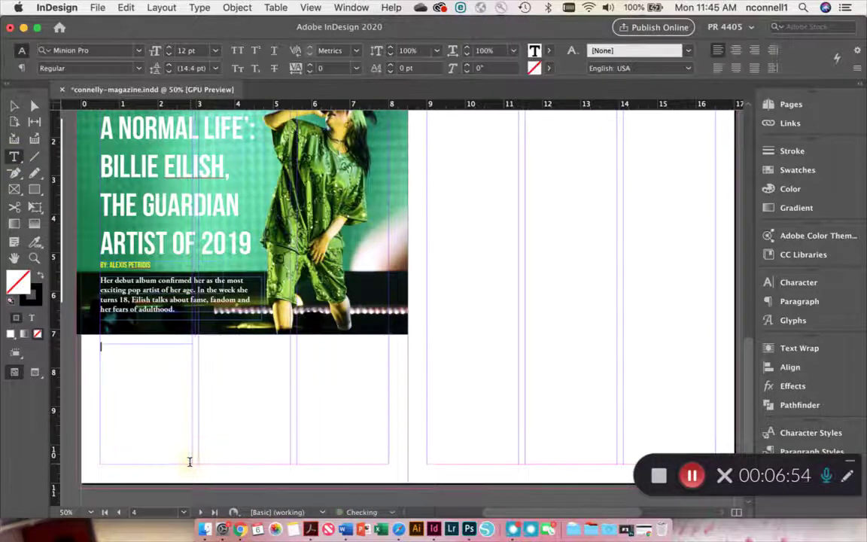
# In Word, select the roughly 1183-word interview body from the LEAD paragraph to the end, then return to InDesign.
pyautogui.click(325, 521)
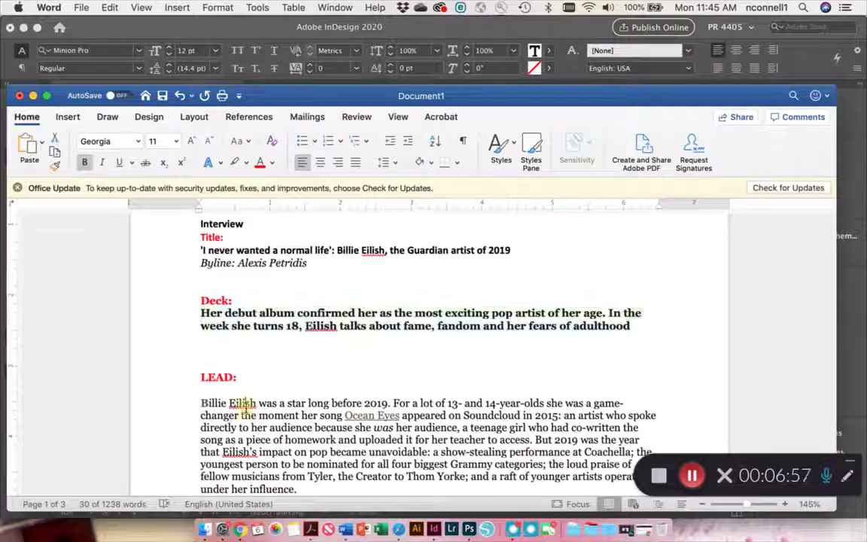
pyautogui.moveTo(201, 403); pyautogui.dragTo(290, 481)
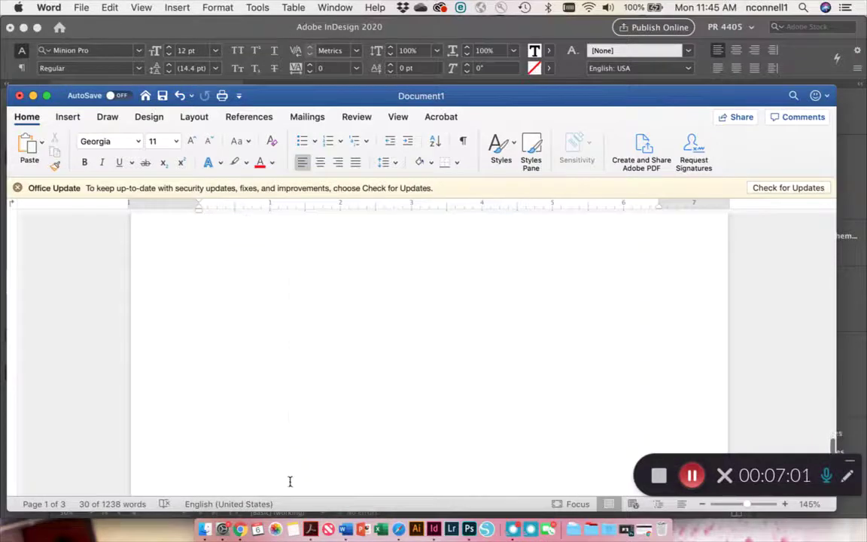
pyautogui.moveTo(507, 421); pyautogui.dragTo(509, 420)
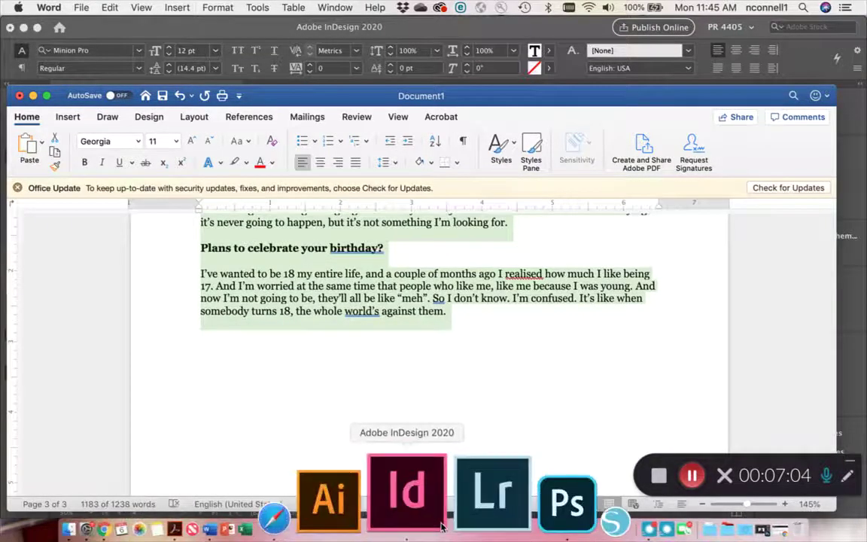
pyautogui.click(396, 504)
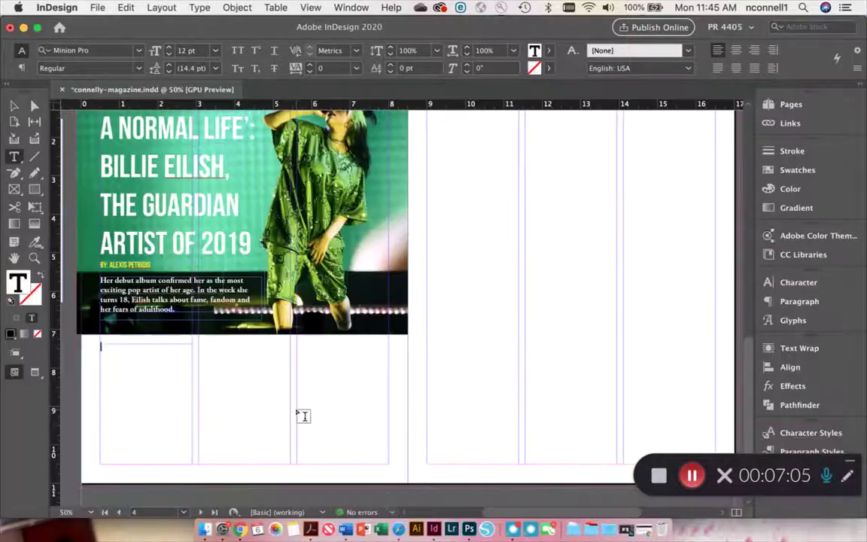
# Paste the interview body, starting 'Billie Eilish was a star long before 2019', into the first-column frame and select the frame.
pyautogui.click(118, 359)
pyautogui.press('super+v')
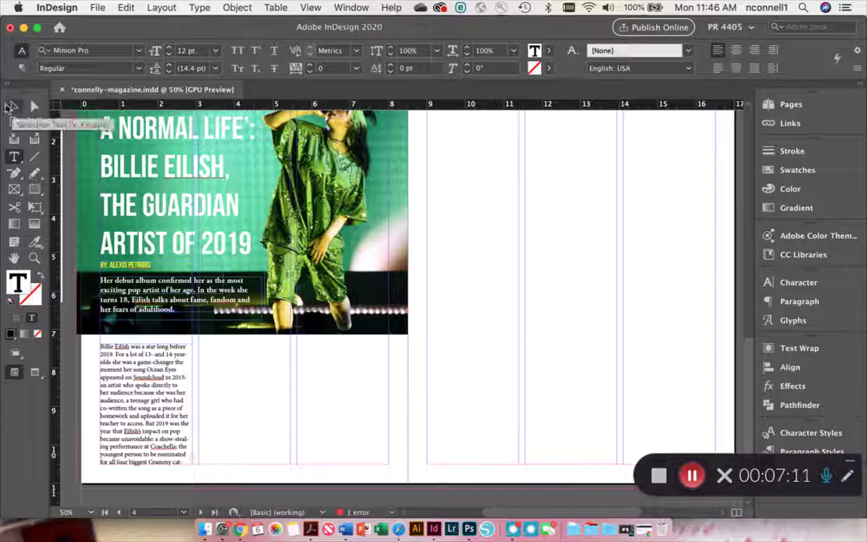
pyautogui.click(10, 106)
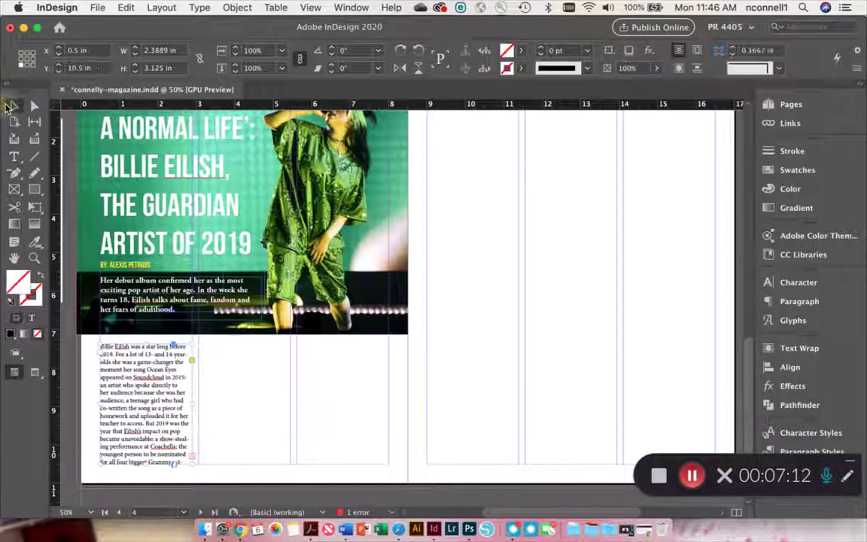
# Thread the overflow into the left page's second and third columns, extending each frame to the column top.
pyautogui.click(192, 457)
pyautogui.click(215, 364)
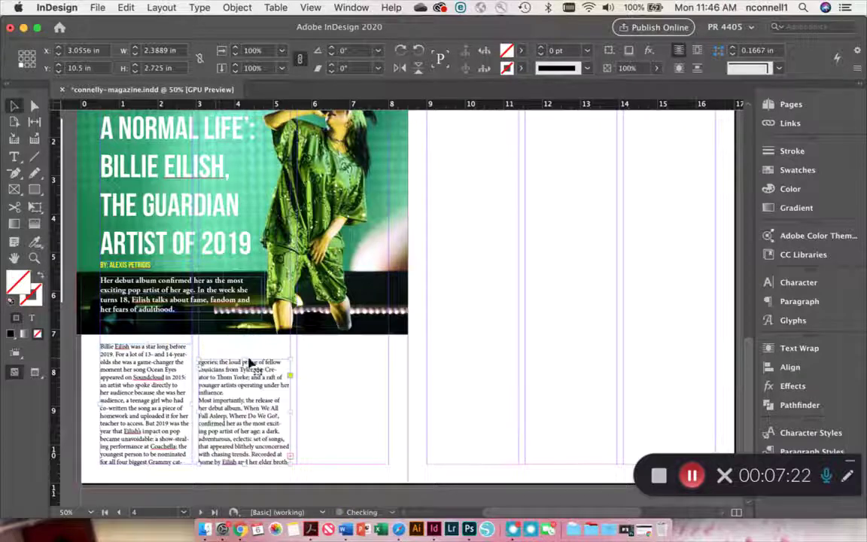
pyautogui.moveTo(249, 362)
pyautogui.mouseDown()
pyautogui.moveTo(242, 339)
pyautogui.moveTo(243, 346)
pyautogui.mouseUp()
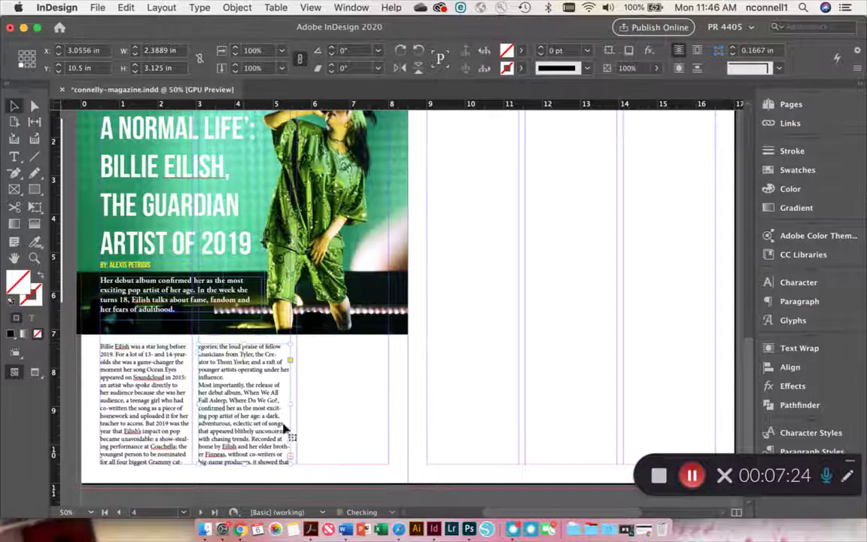
pyautogui.click(291, 437)
pyautogui.click(338, 394)
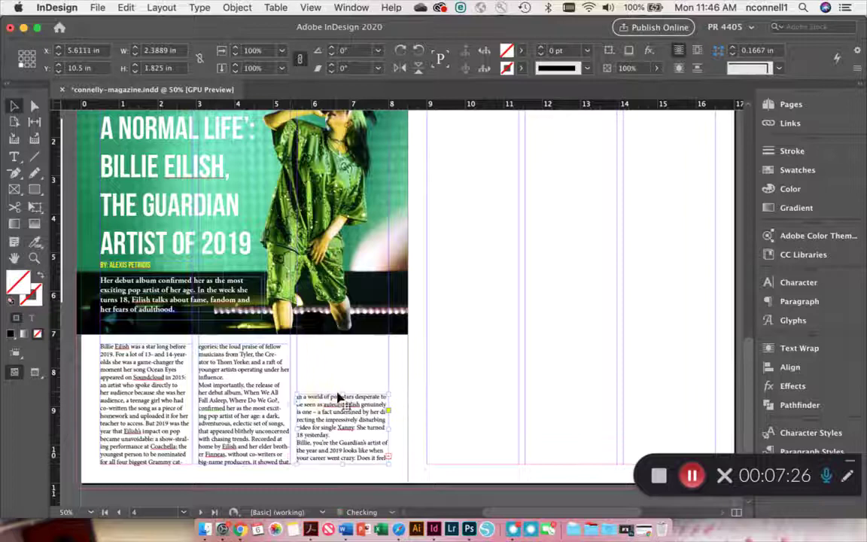
pyautogui.moveTo(339, 392); pyautogui.dragTo(340, 345)
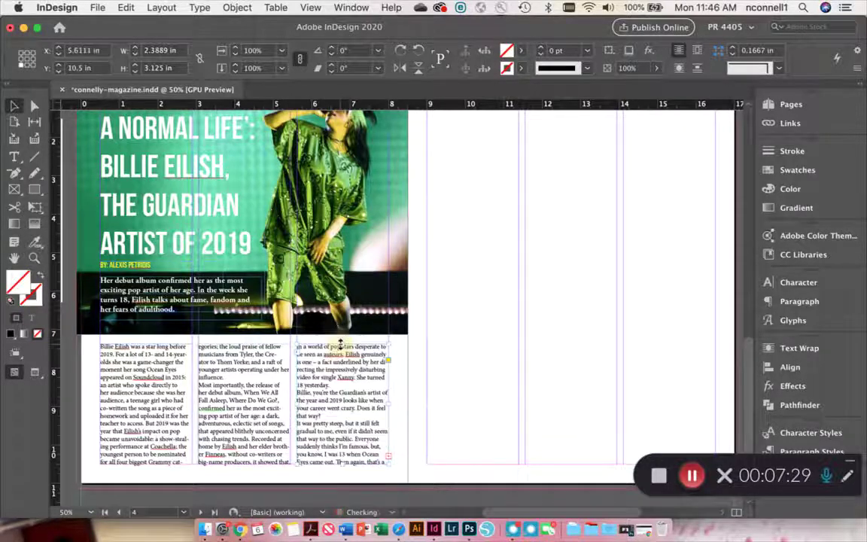
# Continue the story through the right page's three columns, stretching each frame up to the top margin.
pyautogui.click(389, 460)
pyautogui.scroll(3, 422, 358)
pyautogui.click(428, 266)
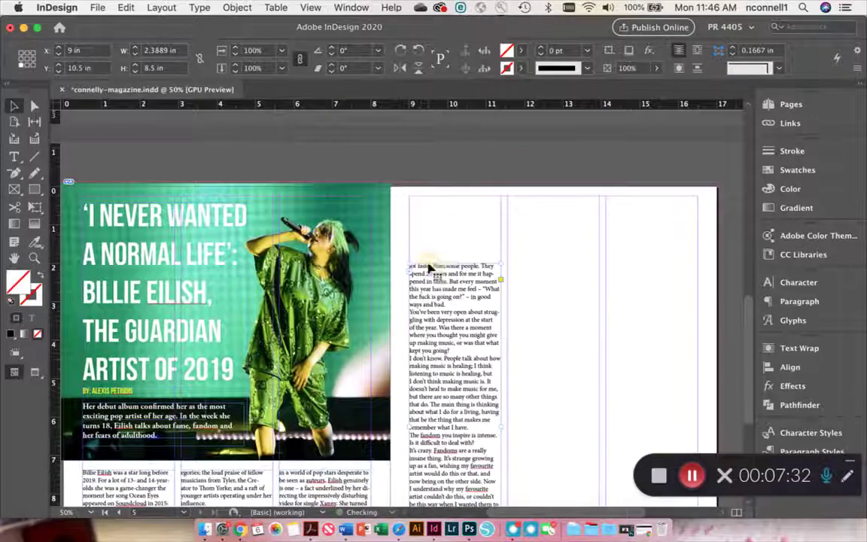
pyautogui.moveTo(454, 264); pyautogui.dragTo(455, 197)
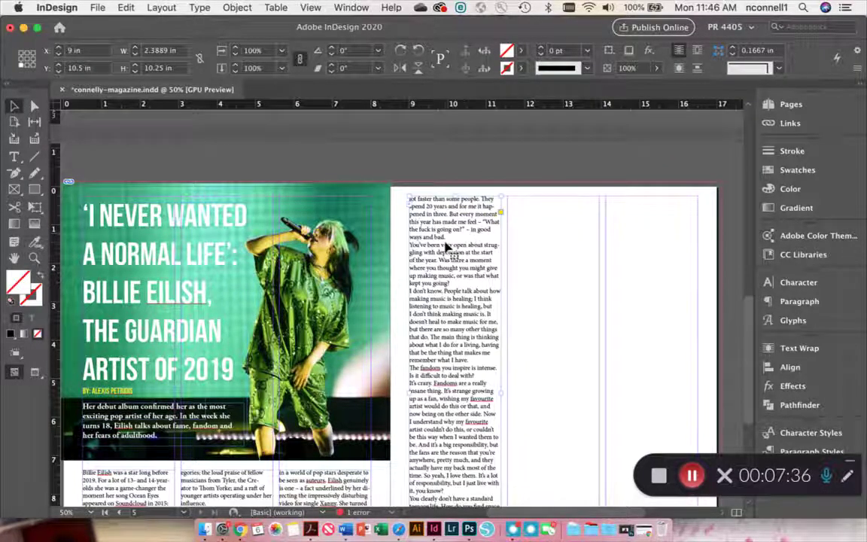
pyautogui.scroll(-5, 459, 316)
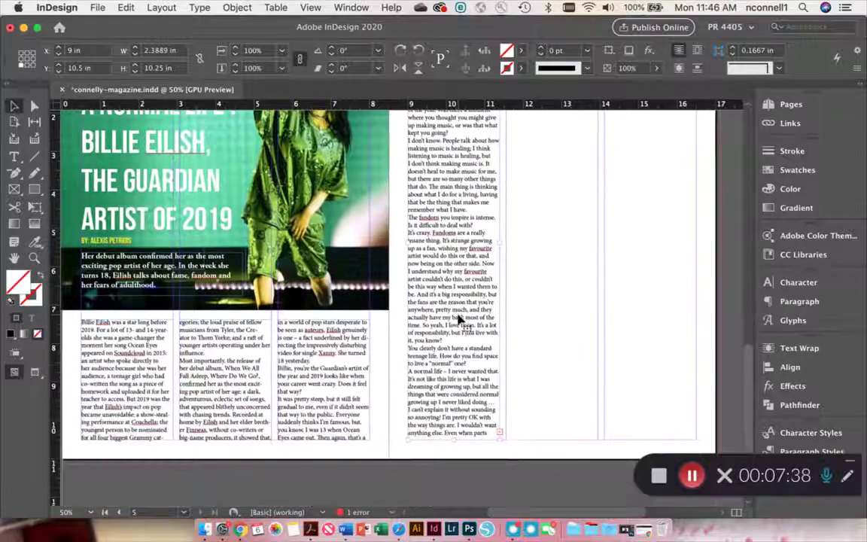
pyautogui.click(496, 433)
pyautogui.scroll(5, 527, 354)
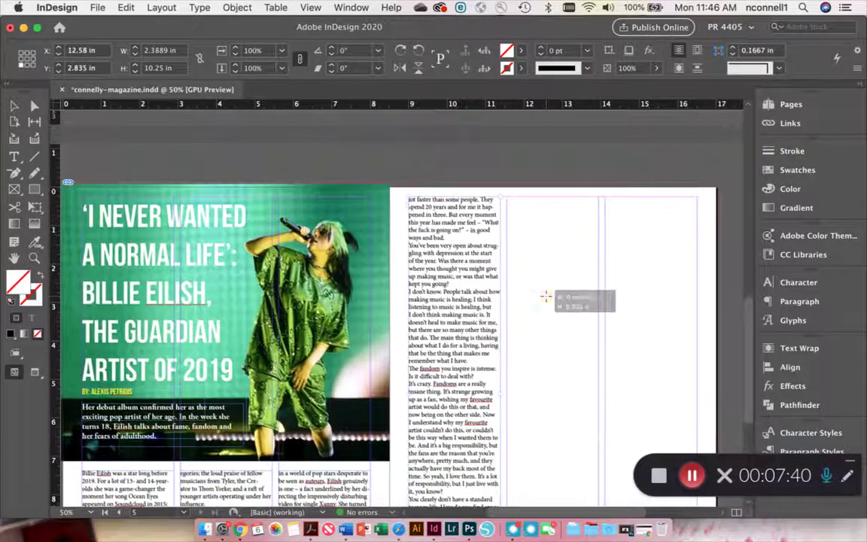
pyautogui.click(545, 297)
pyautogui.moveTo(554, 299); pyautogui.dragTo(553, 198)
pyautogui.scroll(-7, 555, 320)
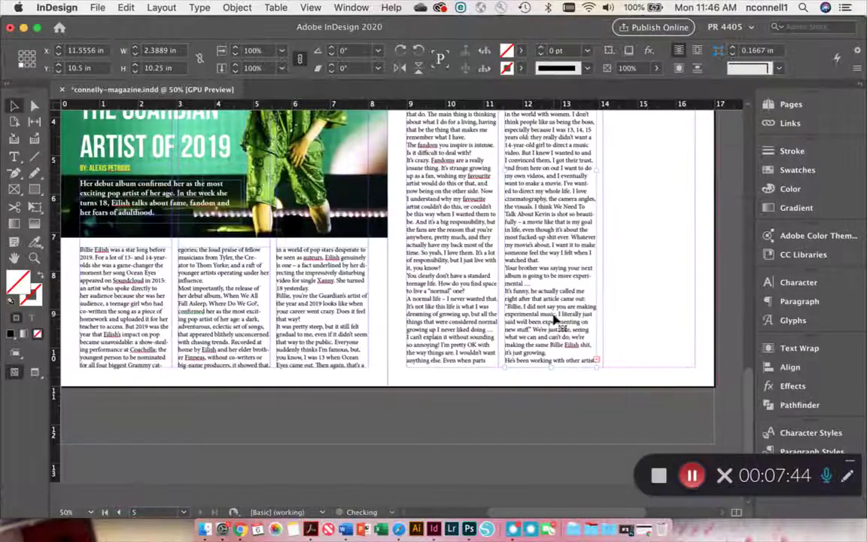
pyautogui.click(596, 365)
pyautogui.scroll(7, 649, 242)
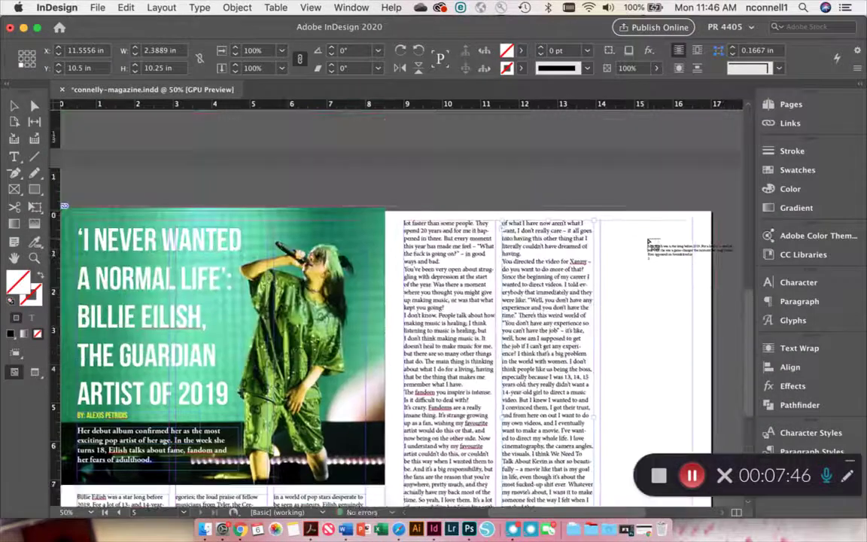
pyautogui.click(648, 237)
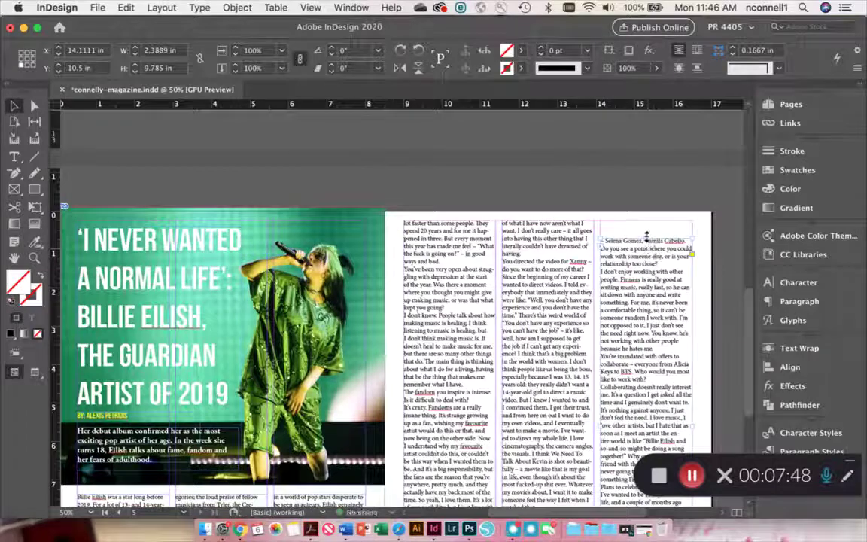
pyautogui.moveTo(645, 236); pyautogui.dragTo(645, 220)
pyautogui.scroll(-6, 707, 295)
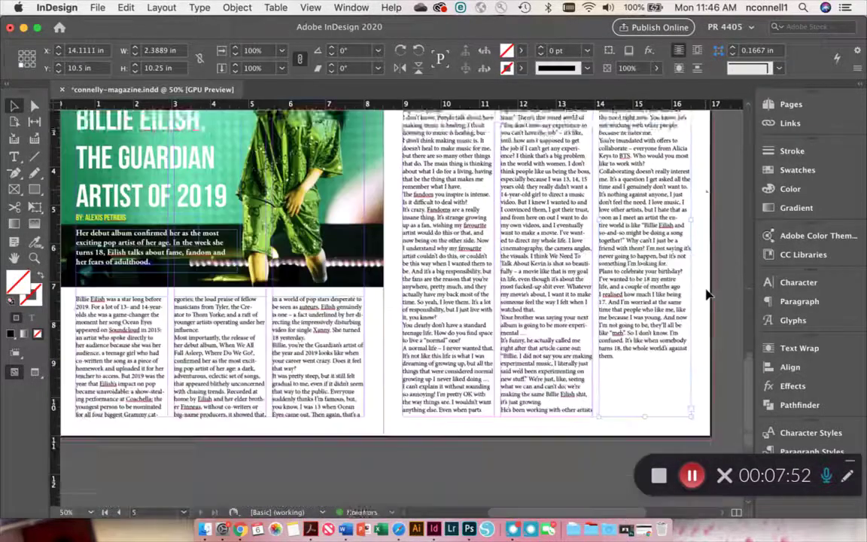
pyautogui.scroll(-1, 707, 296)
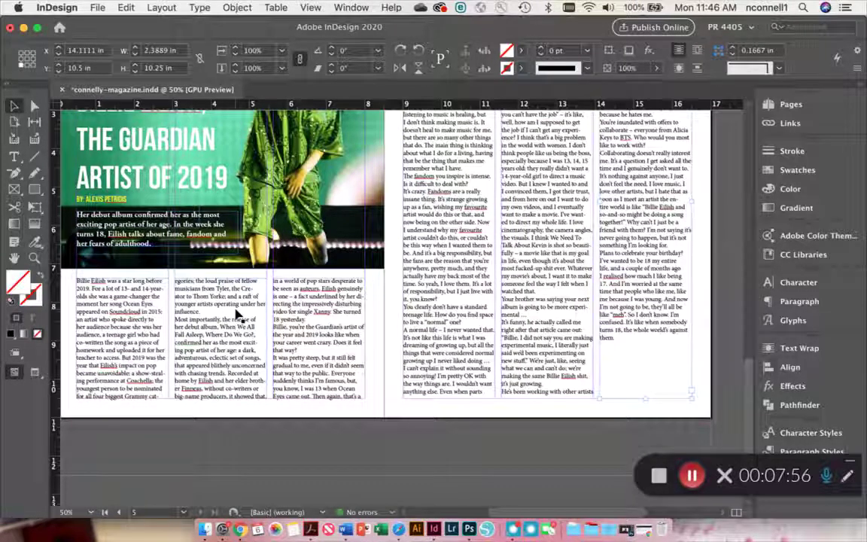
pyautogui.scroll(1, 647, 322)
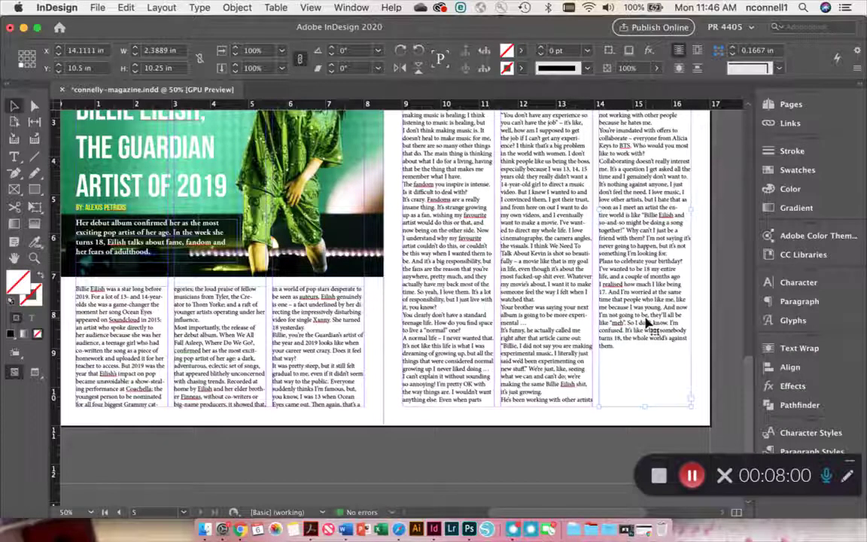
pyautogui.scroll(5, 121, 323)
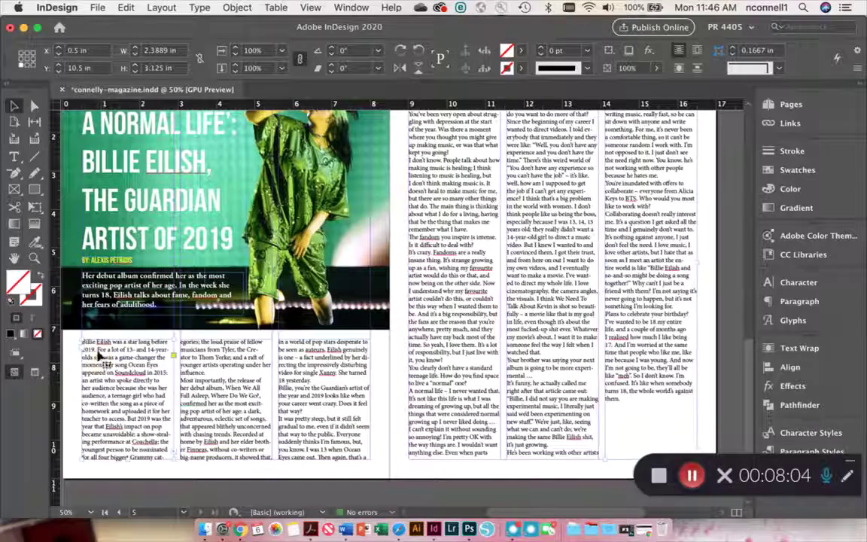
# Select the whole interview story and set its baseline shift to -1 pt in the Character panel.
pyautogui.doubleClick(97, 350)
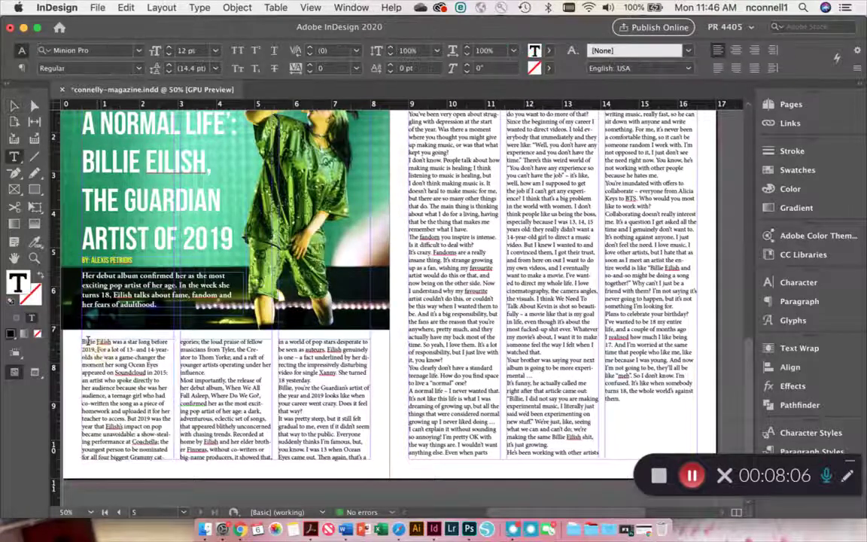
pyautogui.click(83, 341)
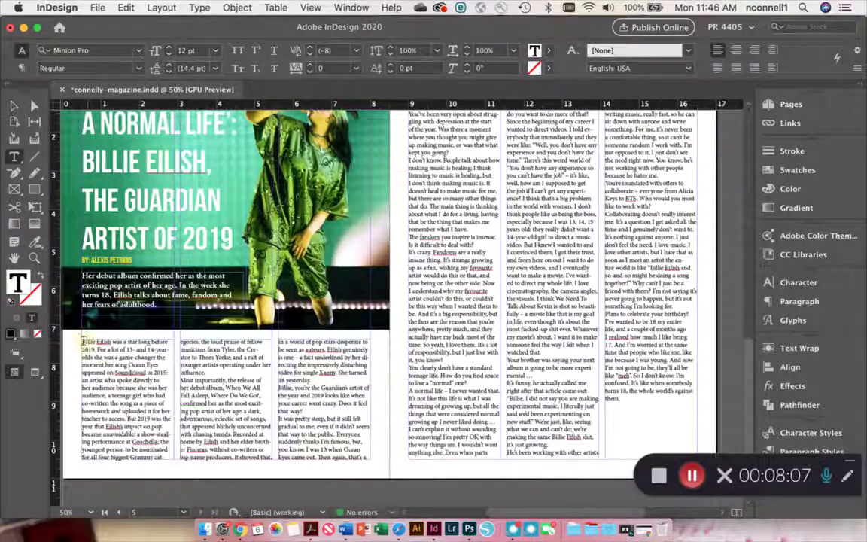
pyautogui.click(797, 283)
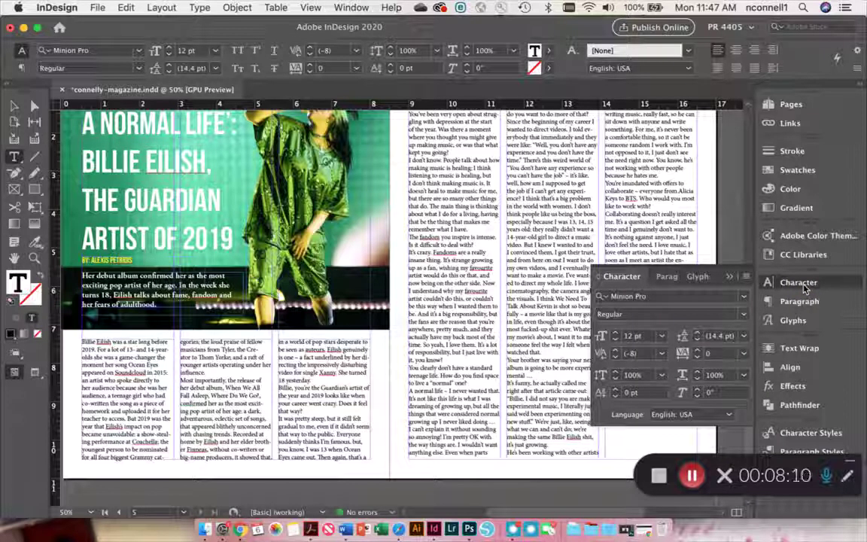
pyautogui.click(613, 390)
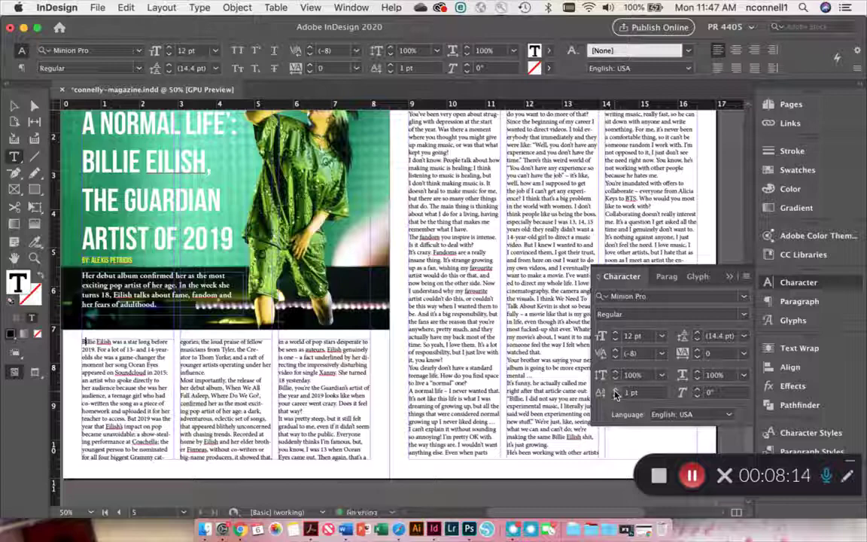
pyautogui.click(615, 390)
pyautogui.press('super+a')
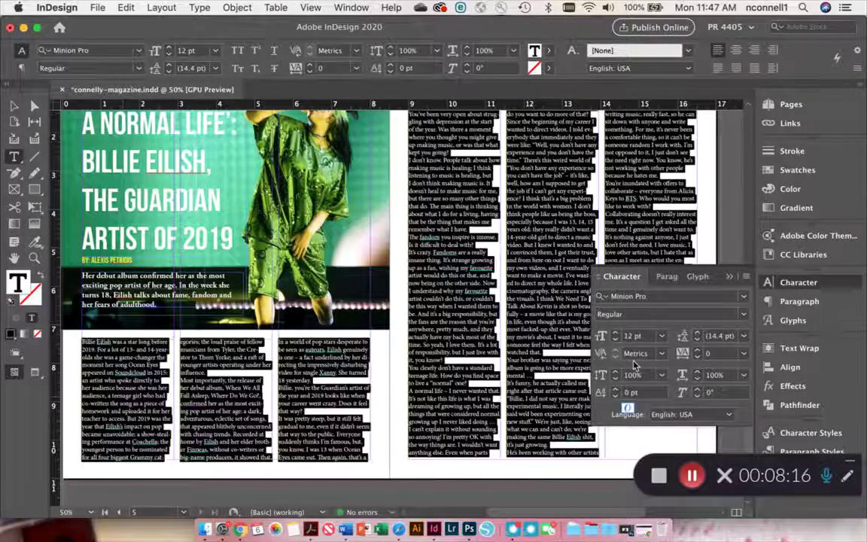
pyautogui.click(615, 389)
pyautogui.click(614, 389)
pyautogui.click(615, 389)
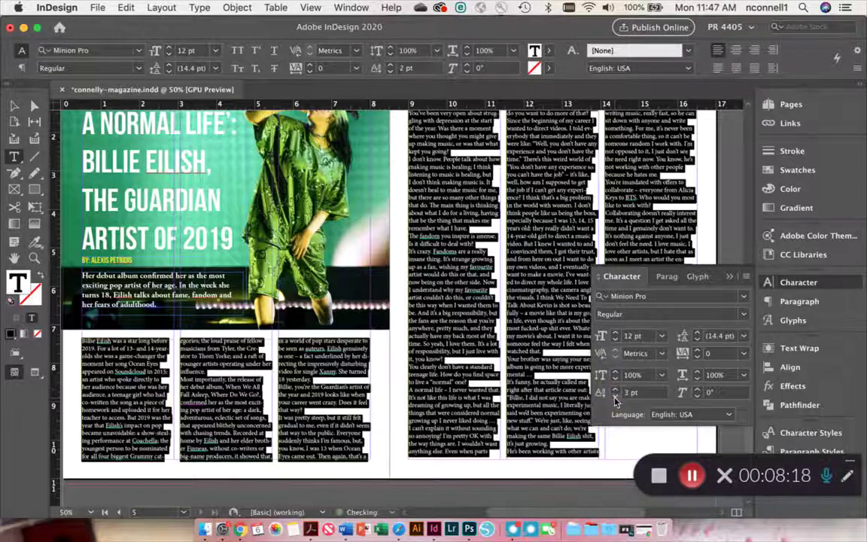
pyautogui.click(615, 396)
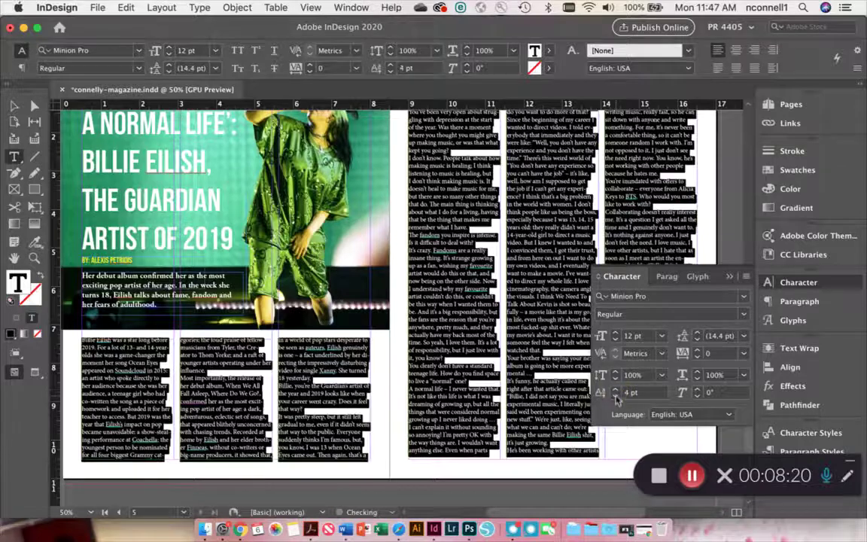
pyautogui.click(616, 395)
pyautogui.click(616, 398)
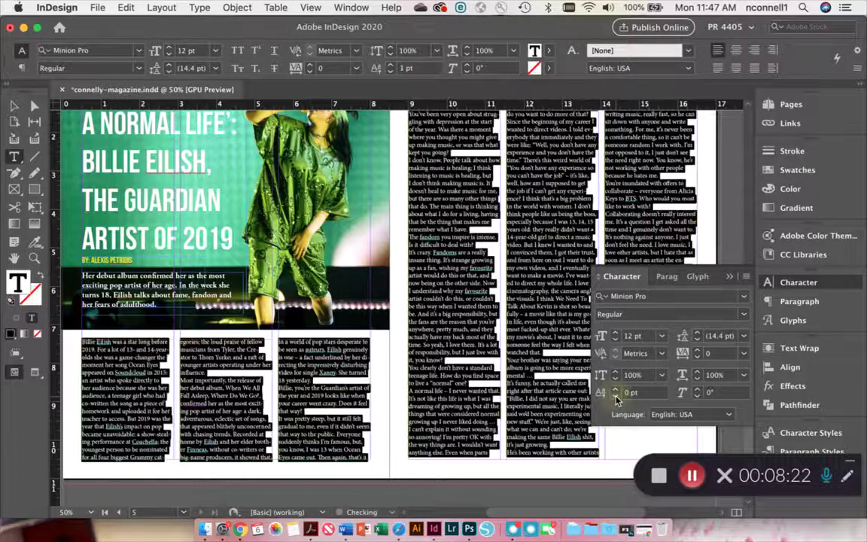
pyautogui.click(616, 397)
pyautogui.click(799, 301)
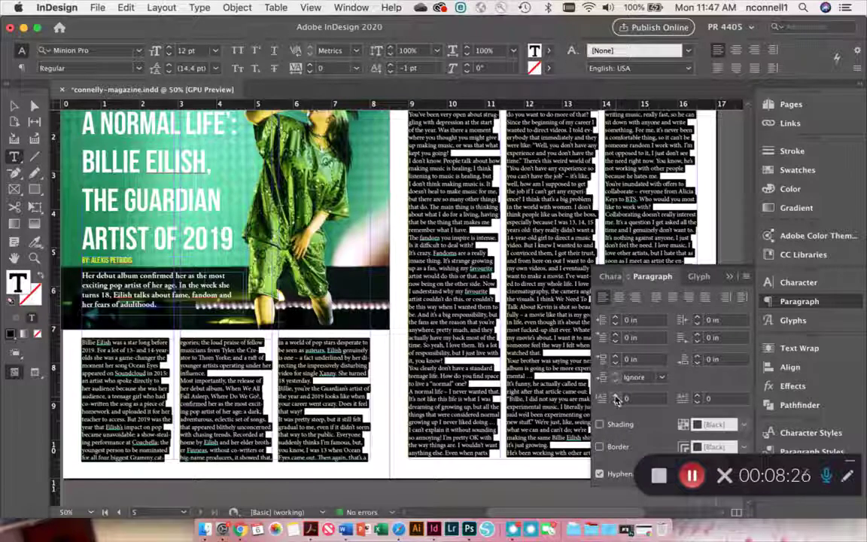
# Try drop caps on all selected paragraphs, then remove them again.
pyautogui.click(615, 397)
pyautogui.click(615, 395)
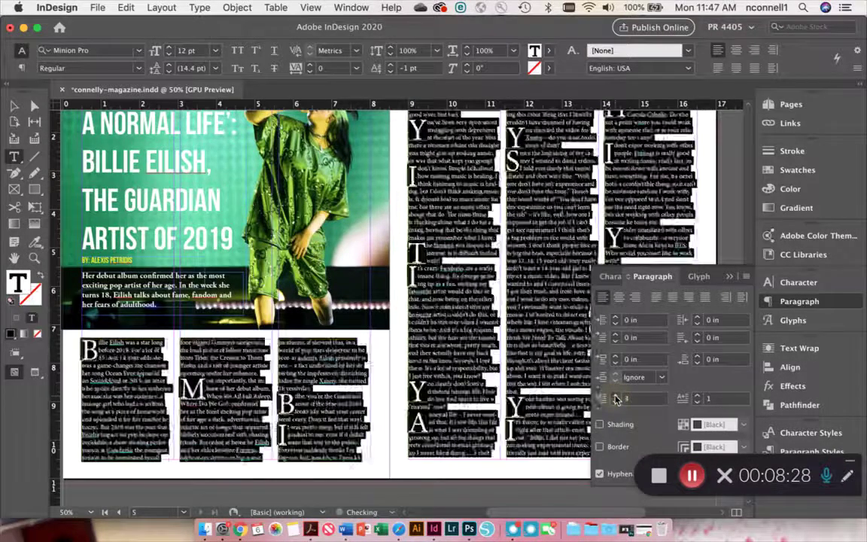
pyautogui.click(616, 395)
pyautogui.click(615, 402)
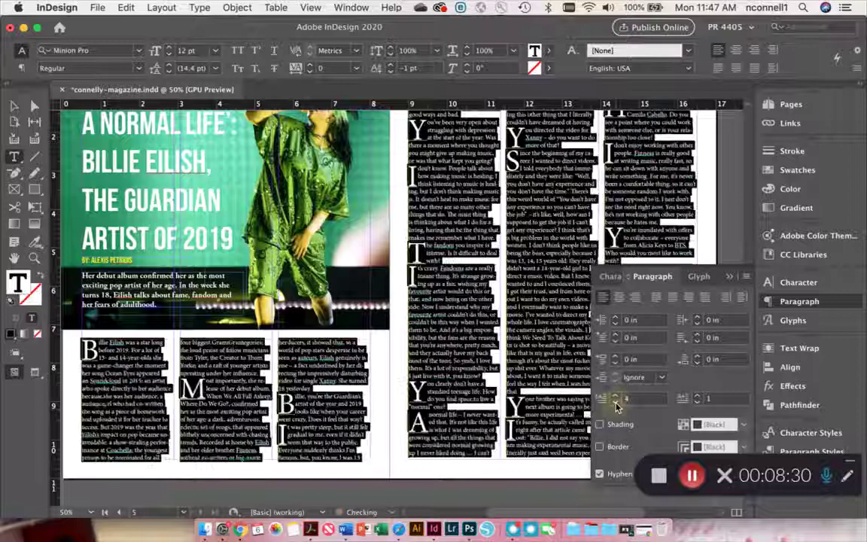
pyautogui.click(615, 403)
pyautogui.click(615, 403)
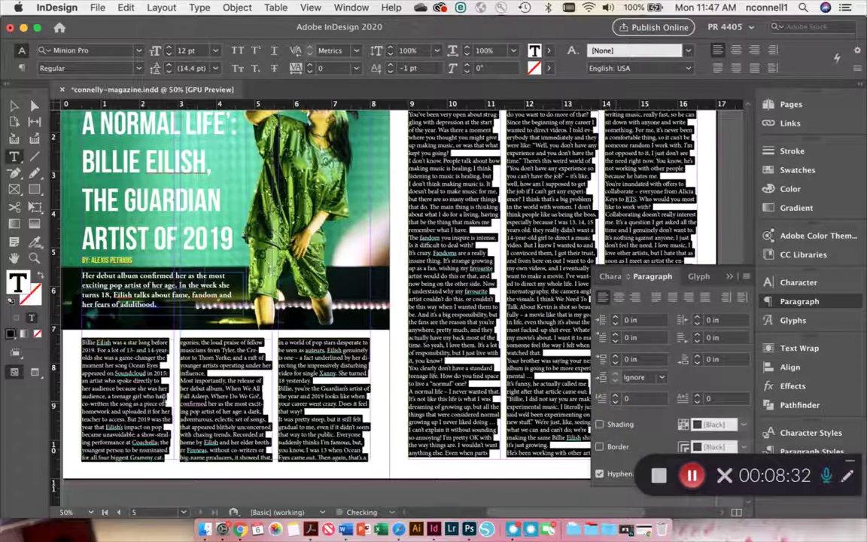
# Select the opening paragraph, give it a four-line drop cap 'B', and close the type panels.
pyautogui.click(87, 342)
pyautogui.moveTo(81, 340); pyautogui.dragTo(175, 438)
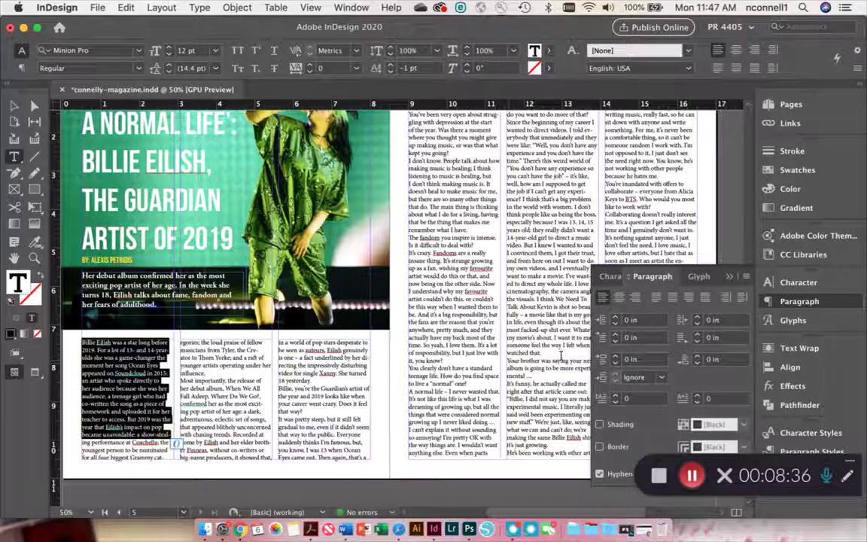
pyautogui.click(614, 396)
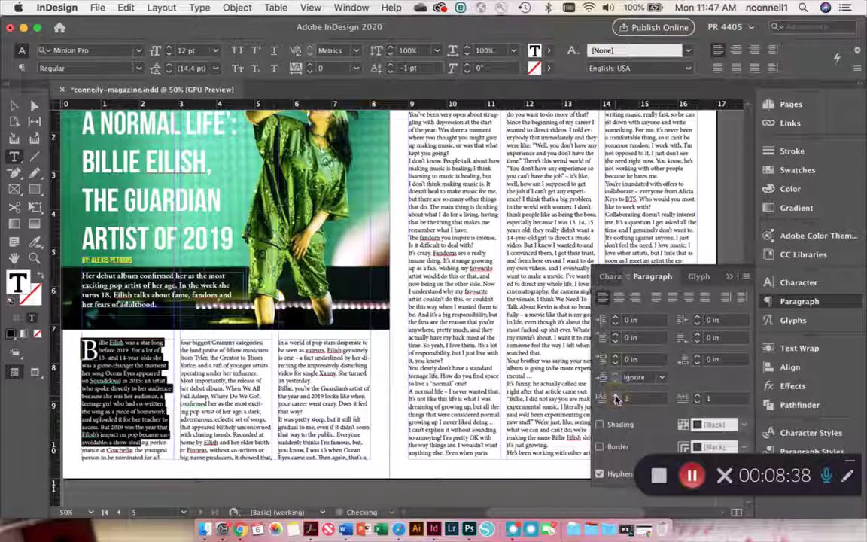
pyautogui.click(615, 396)
pyautogui.click(614, 396)
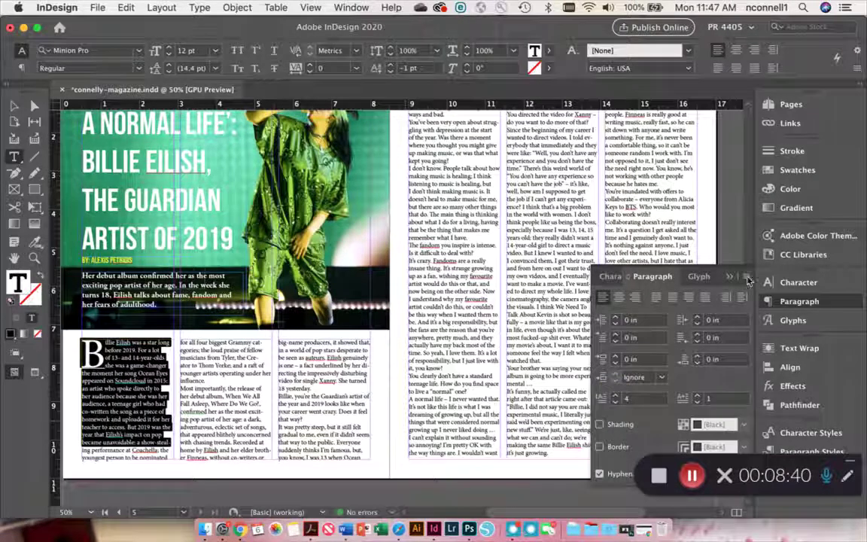
pyautogui.click(729, 278)
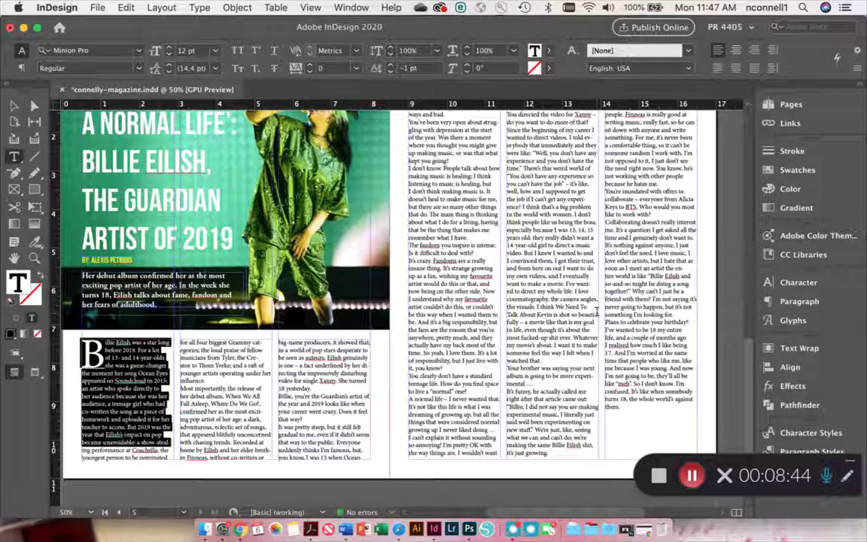
# Delete the right page's rightmost text frame and insert an empty line between 'influence.' and 'Most importantly…'.
pyautogui.press('Escape')
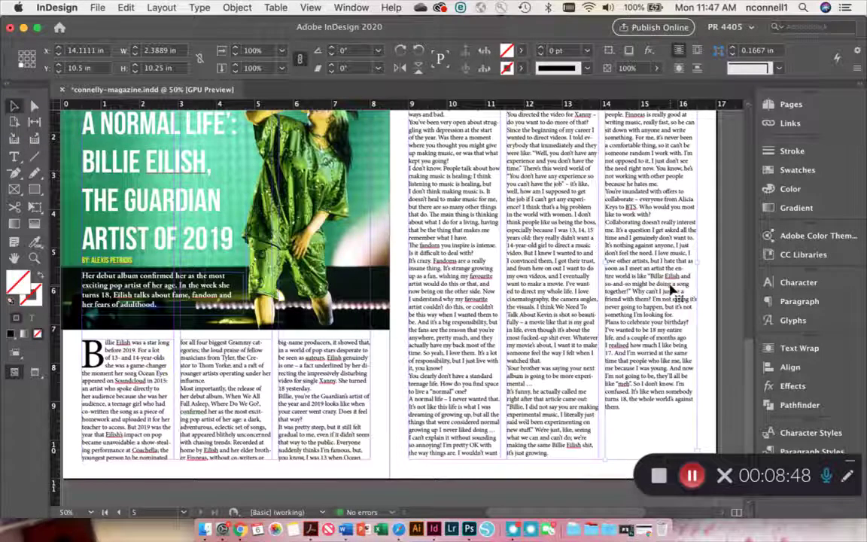
pyautogui.press('Delete')
pyautogui.scroll(3, 602, 315)
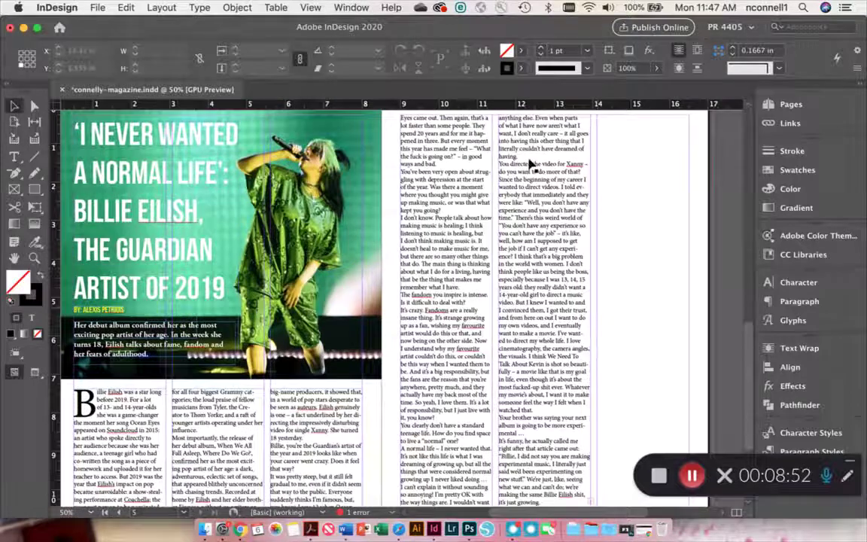
pyautogui.doubleClick(203, 429)
pyautogui.press('Return')
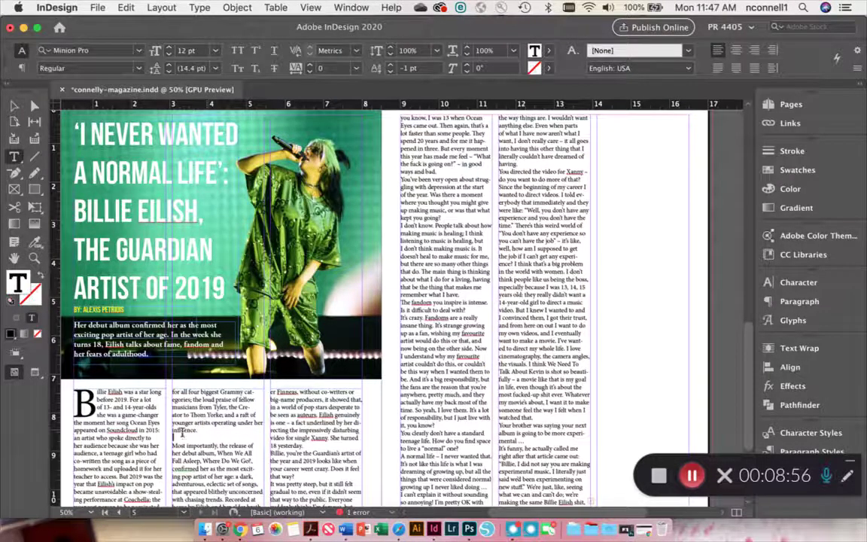
pyautogui.scroll(-3, 162, 434)
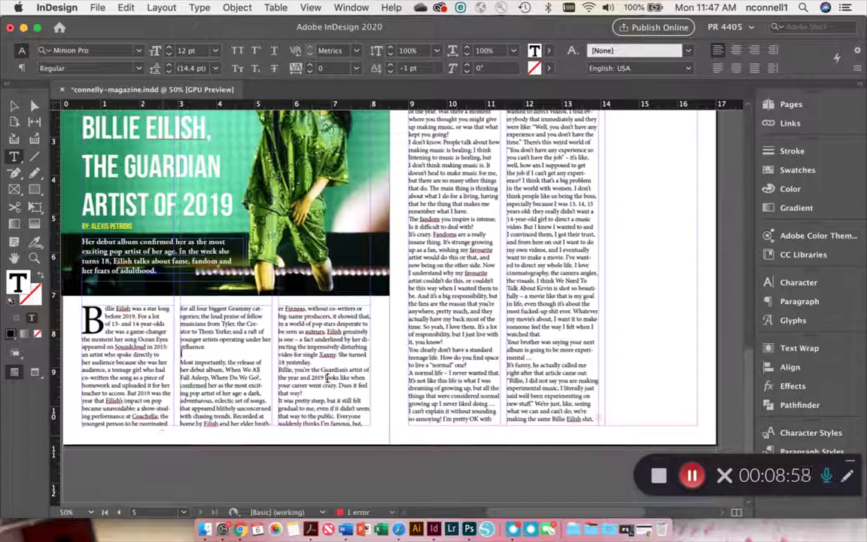
# Set off the 'Billie, you're the Guardian's artist…' question with blank lines and make it Semibold.
pyautogui.click(329, 364)
pyautogui.press('Return')
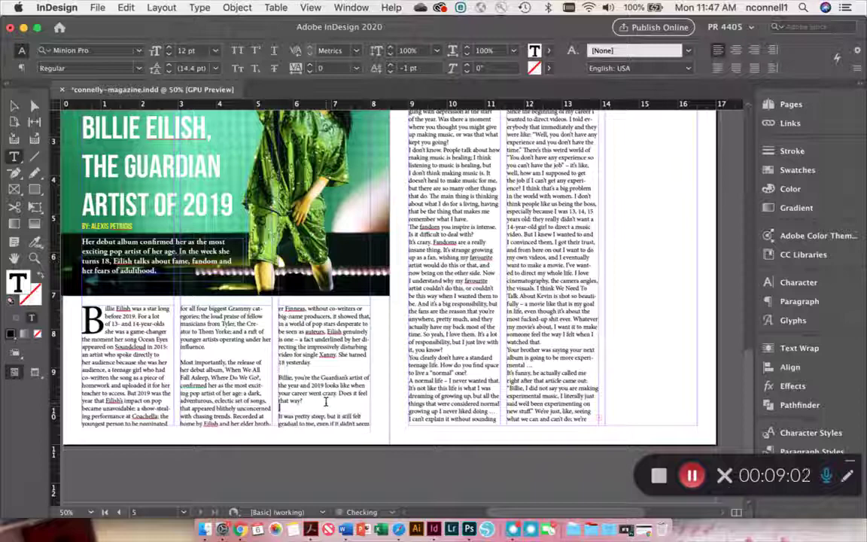
pyautogui.press('Return')
pyautogui.moveTo(303, 401); pyautogui.dragTo(276, 377)
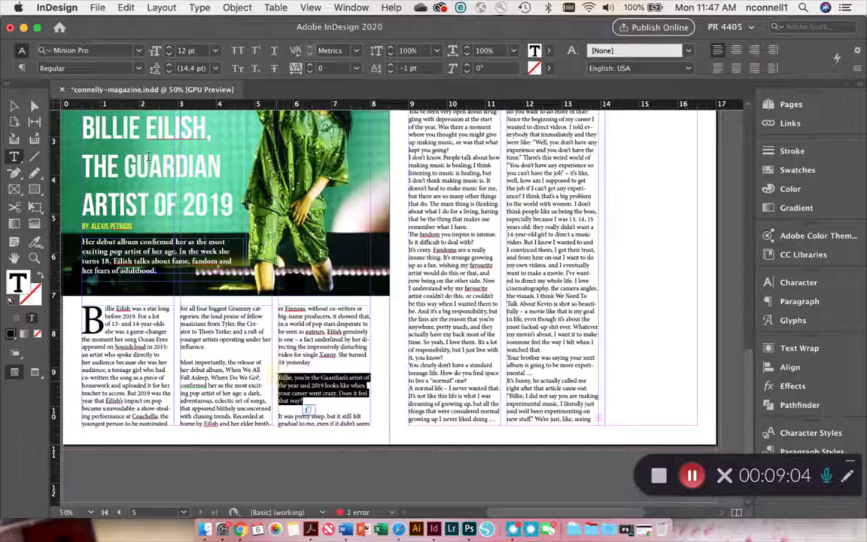
pyautogui.click(127, 67)
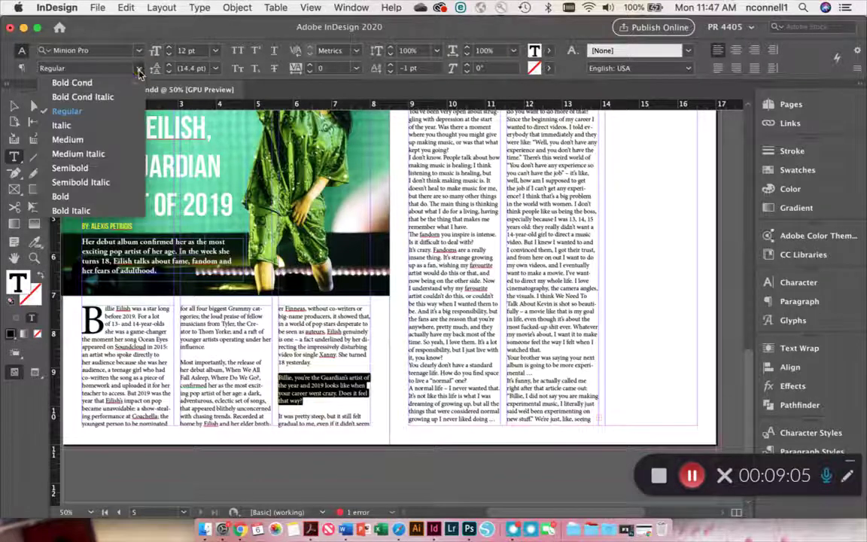
pyautogui.click(78, 174)
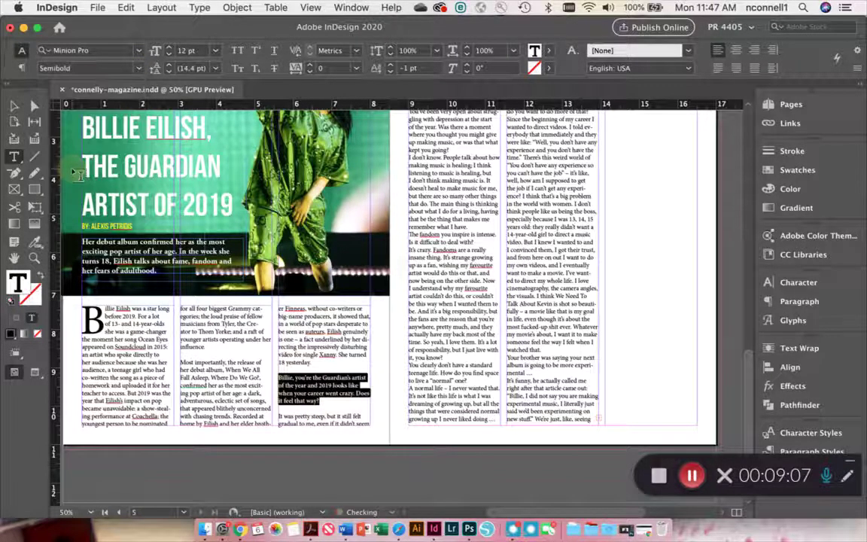
# Set off the 'You clearly don't have a standard teenage life…' question with blank lines and make it Bold.
pyautogui.click(444, 357)
pyautogui.press('Return')
pyautogui.click(485, 387)
pyautogui.press('Return')
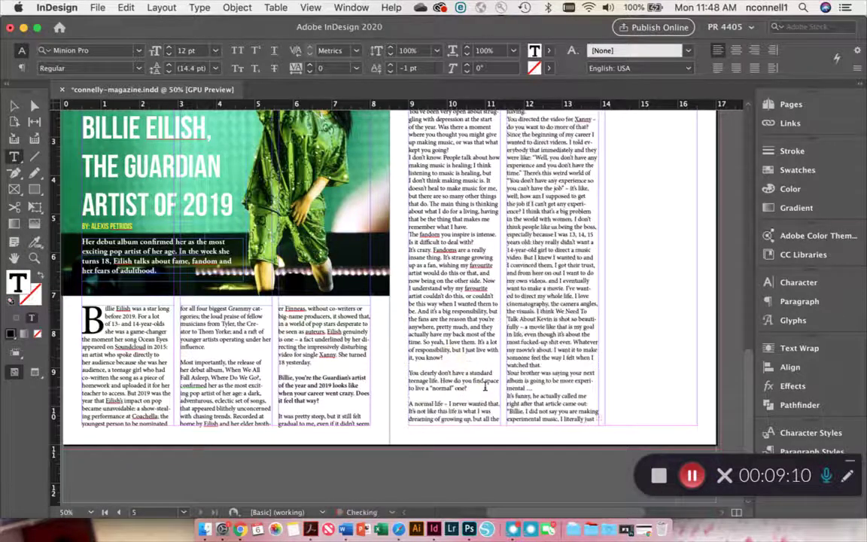
pyautogui.moveTo(409, 372); pyautogui.dragTo(467, 388)
pyautogui.click(125, 67)
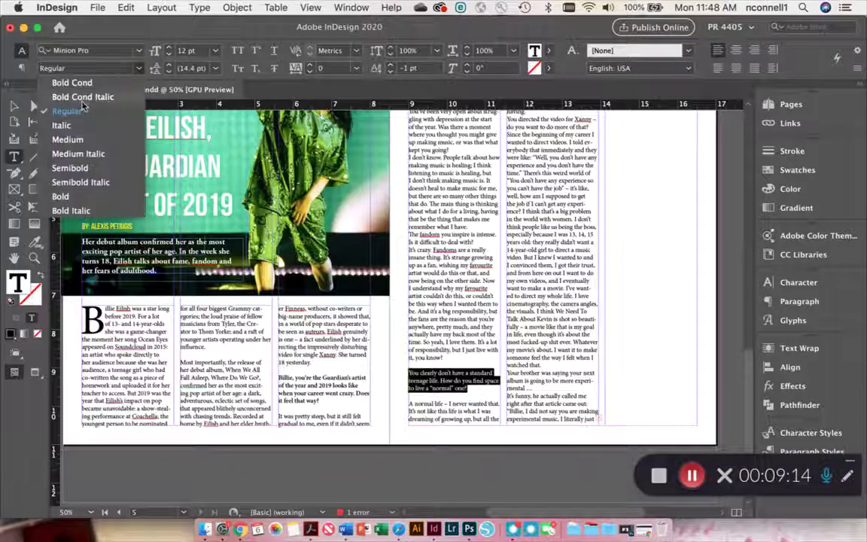
pyautogui.click(63, 197)
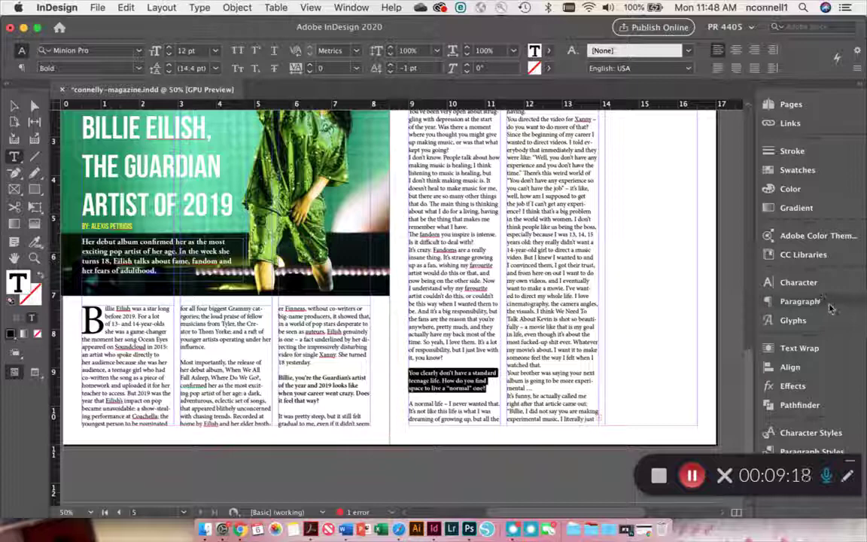
# Shade the teenage-life question paragraph in yellow C=5 M=24 Y=75 K=0.
pyautogui.click(830, 307)
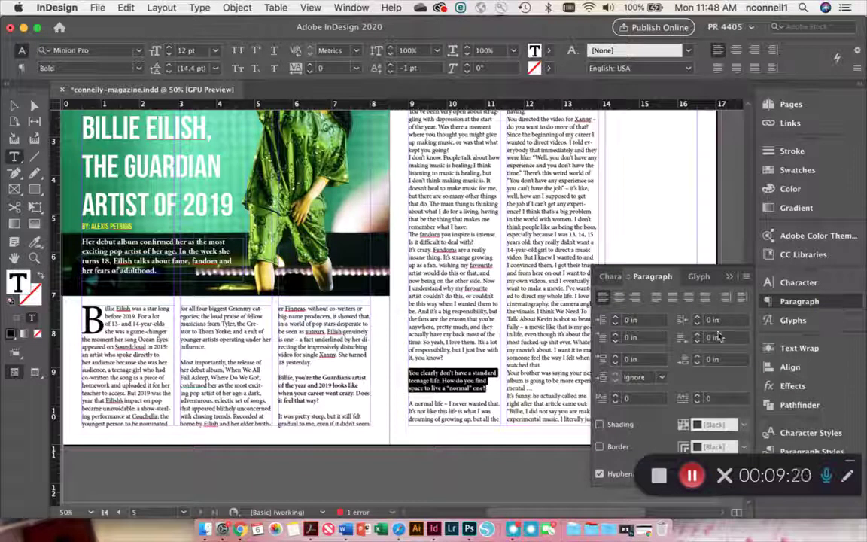
pyautogui.click(600, 425)
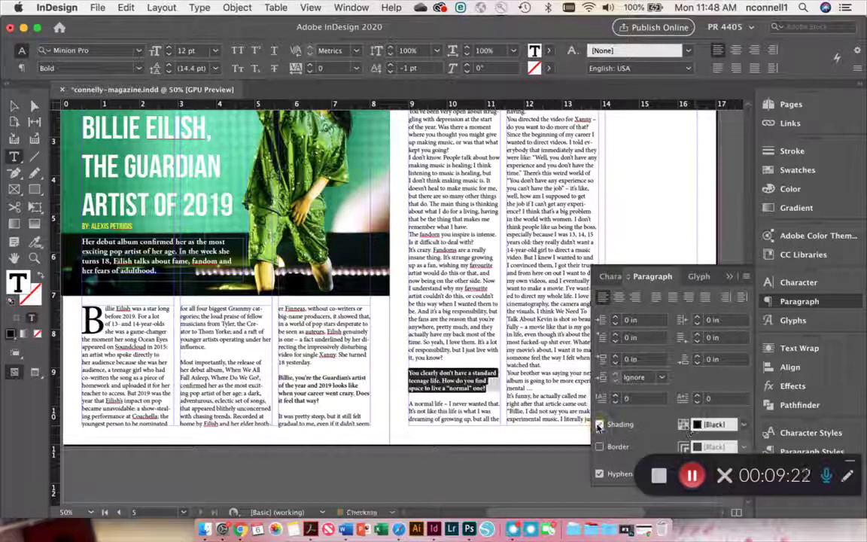
pyautogui.click(726, 425)
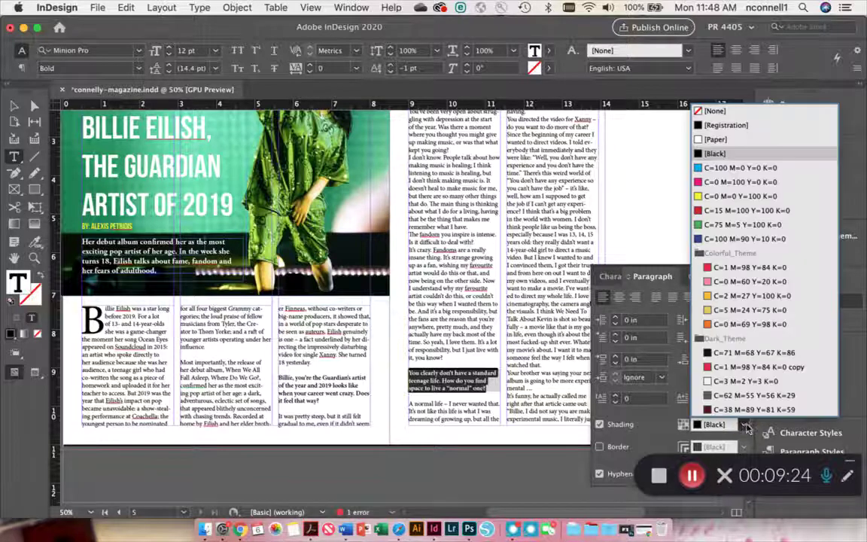
pyautogui.click(721, 311)
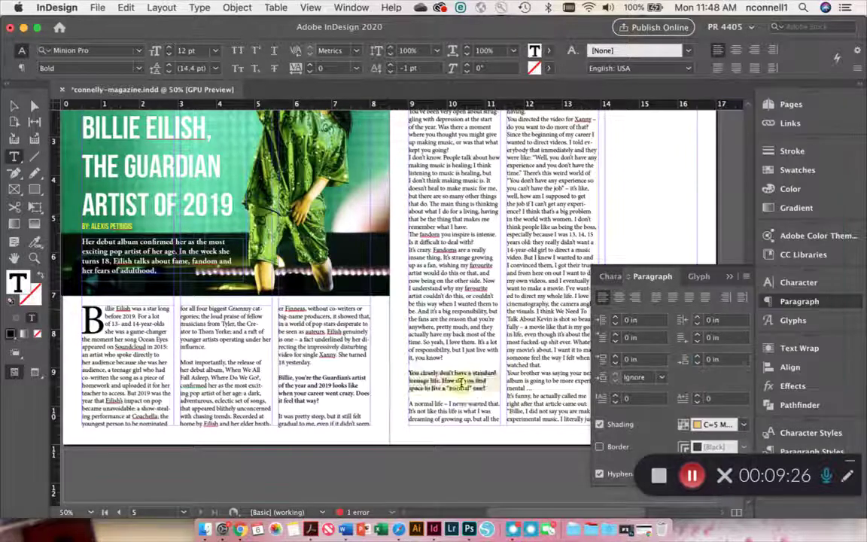
pyautogui.click(421, 361)
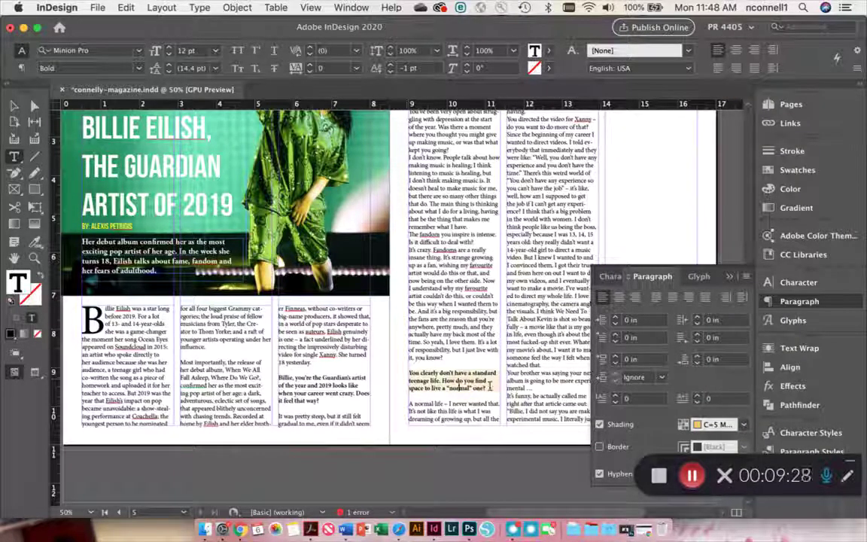
# Shade the Guardian's-artist question in a blue swatch, then sample a colour theme from the photo.
pyautogui.moveTo(279, 377); pyautogui.dragTo(320, 400)
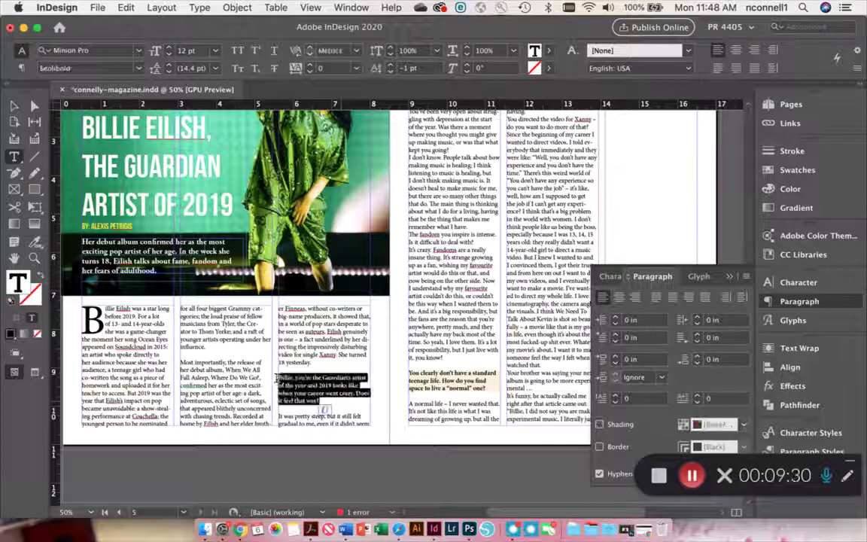
pyautogui.click(599, 425)
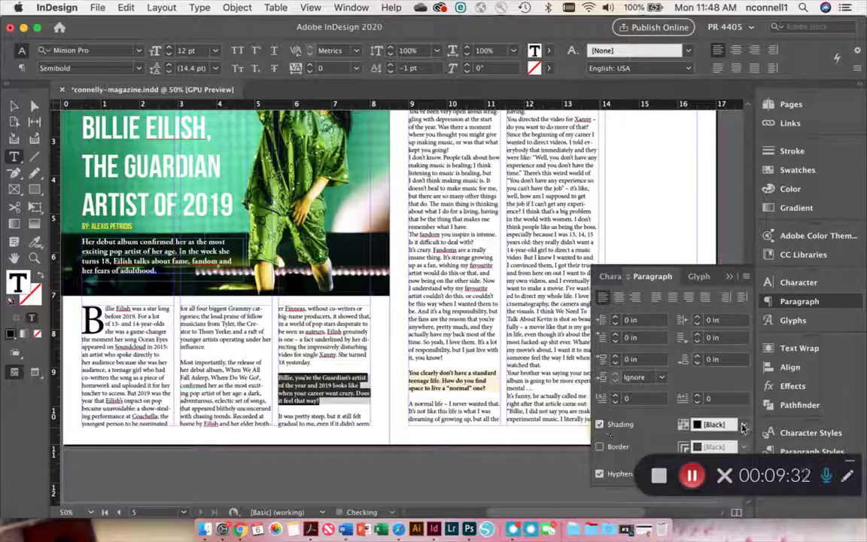
pyautogui.click(743, 425)
pyautogui.click(656, 225)
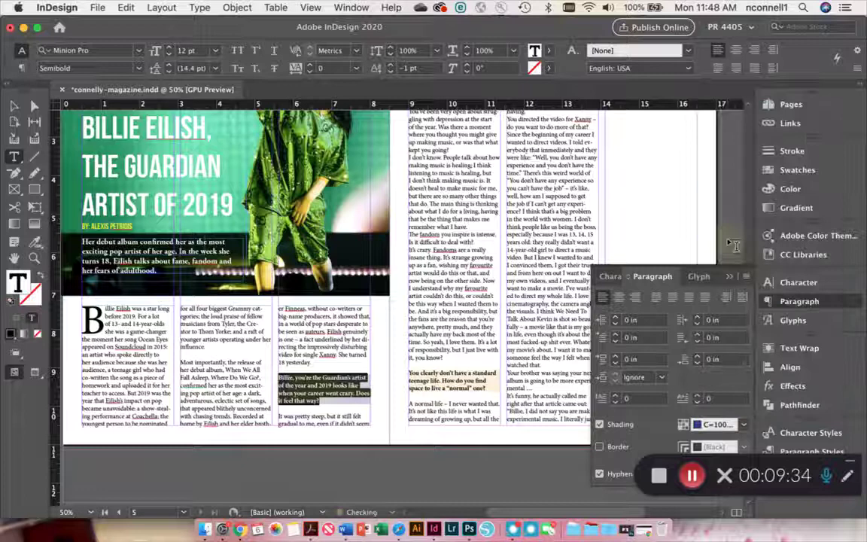
pyautogui.click(337, 394)
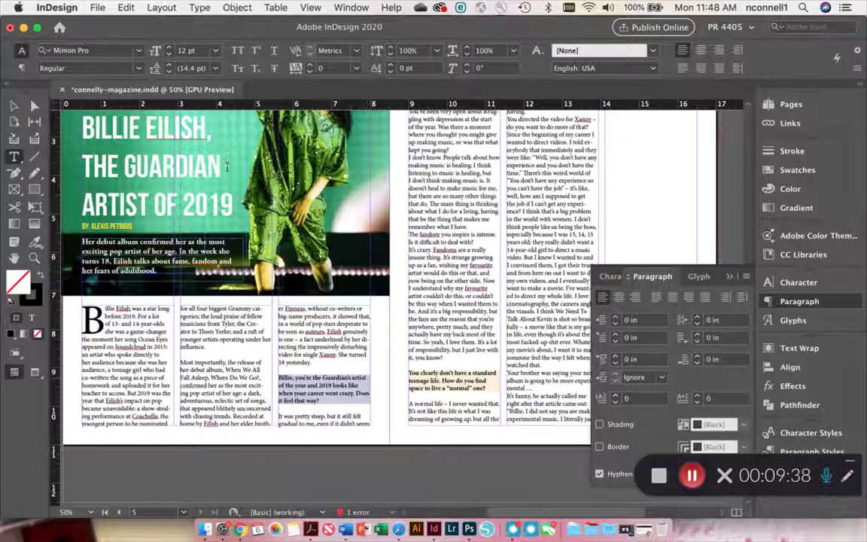
pyautogui.click(34, 240)
pyautogui.click(309, 125)
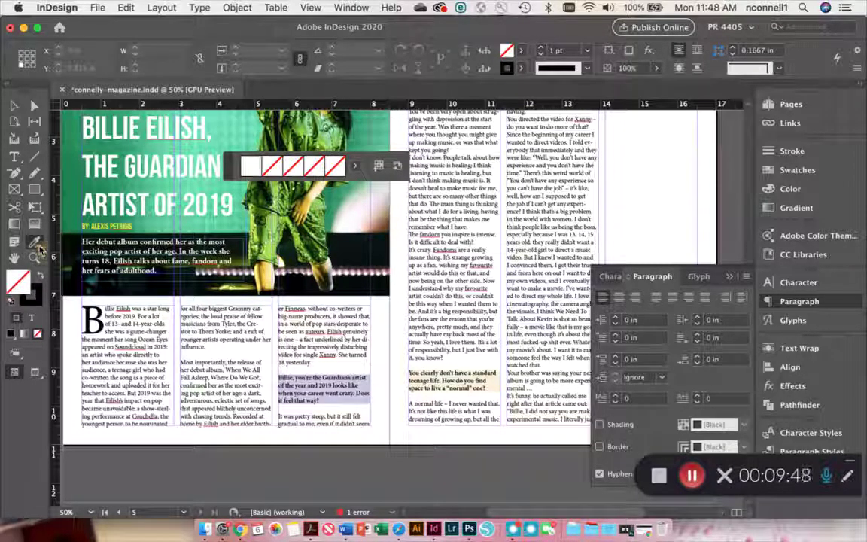
# Sample the teal-green from the cover photo with the Eyedropper and add it to the swatches.
pyautogui.moveTo(34, 241); pyautogui.dragTo(83, 277)
pyautogui.click(376, 135)
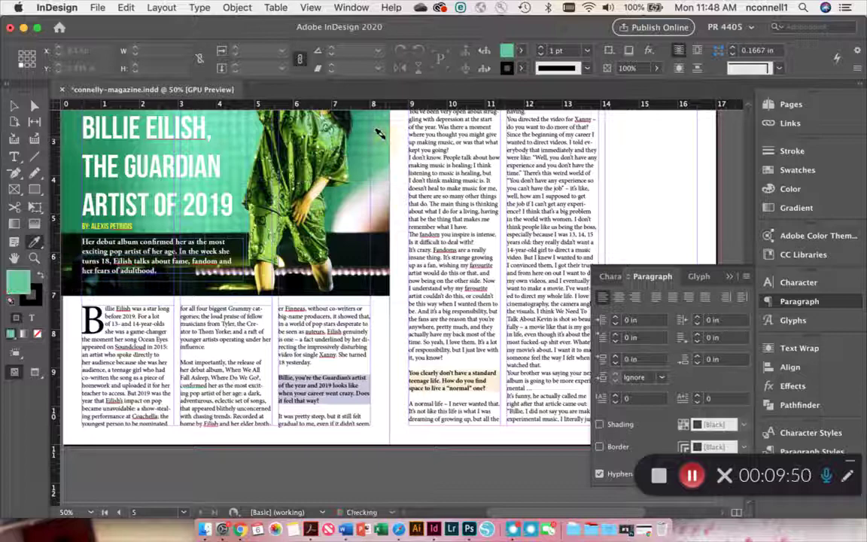
pyautogui.rightClick(15, 289)
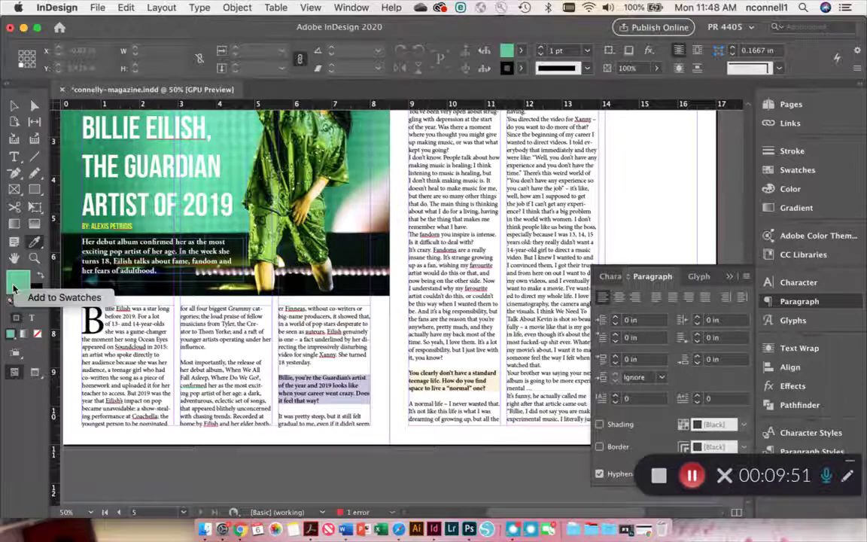
pyautogui.click(53, 299)
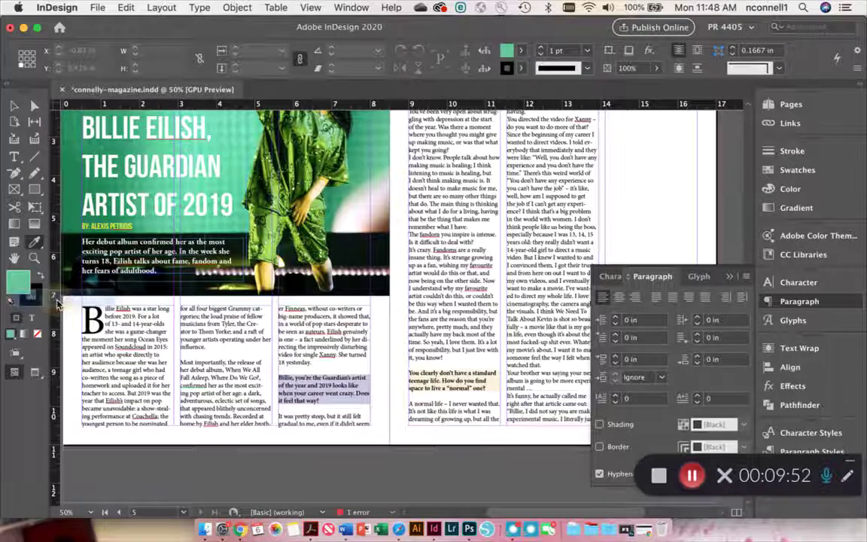
pyautogui.click(480, 390)
pyautogui.press('super+z')
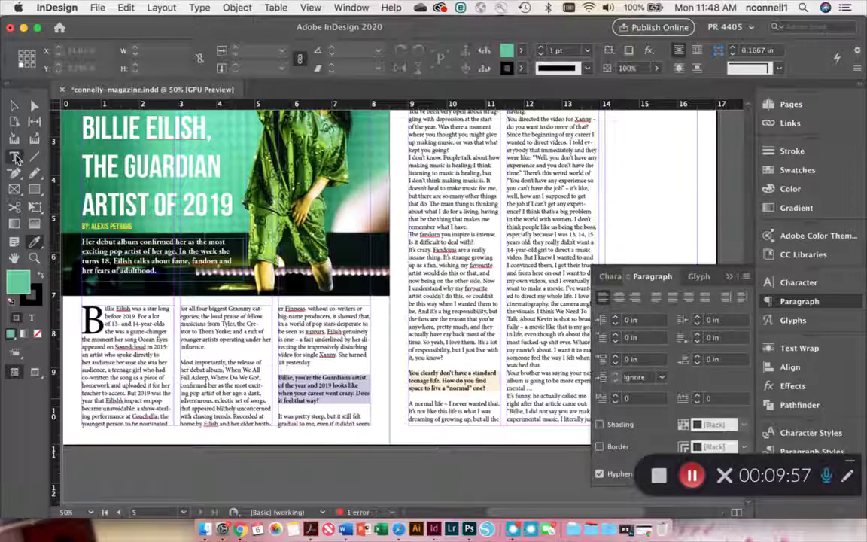
# Shade the 'You clearly don't have a standard teenage life…' question with the green R=97 G=200 B=153.
pyautogui.press('t')
pyautogui.moveTo(490, 388); pyautogui.dragTo(407, 386)
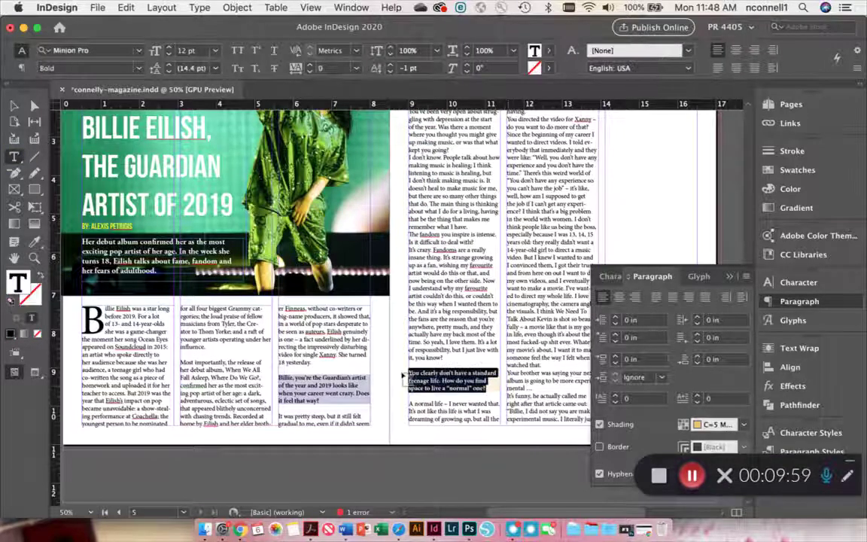
pyautogui.click(723, 424)
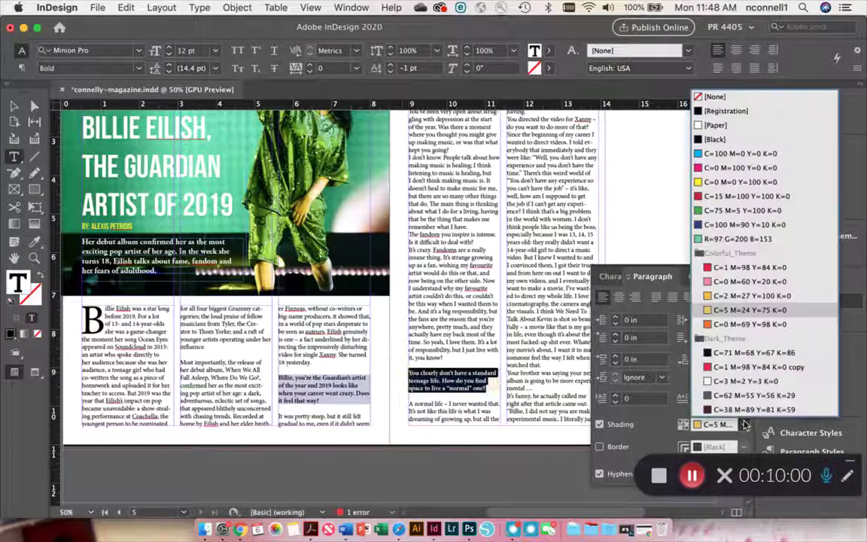
pyautogui.click(737, 238)
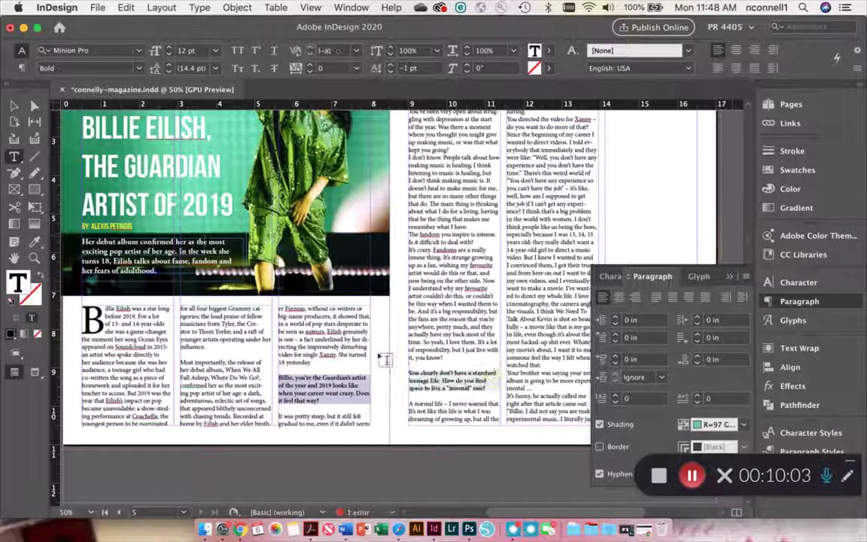
pyautogui.click(659, 260)
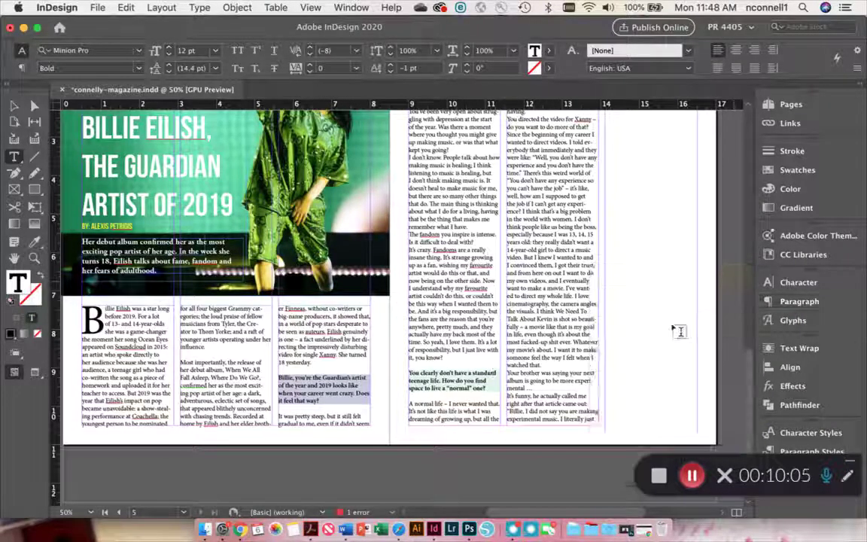
# Draw an empty rectangle frame at the bottom of the right-hand column.
pyautogui.scroll(3, 541, 210)
pyautogui.hscroll(4, 541, 210)
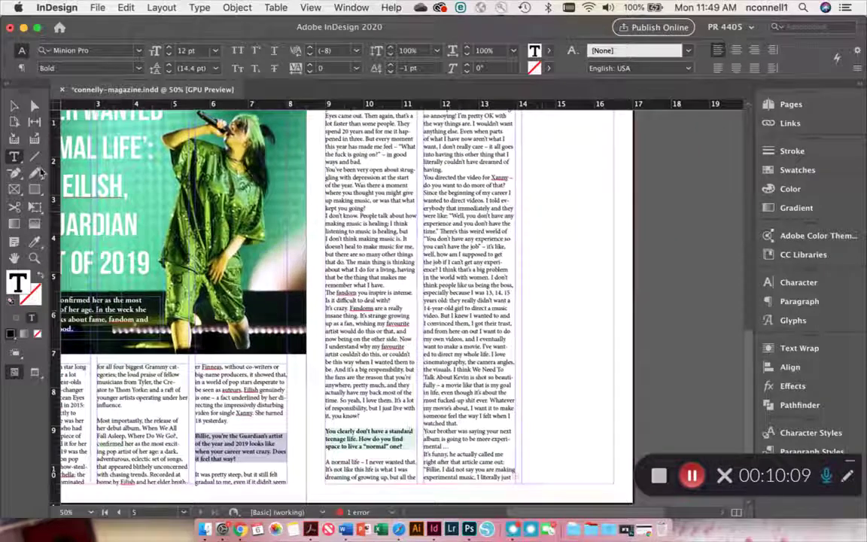
pyautogui.click(13, 105)
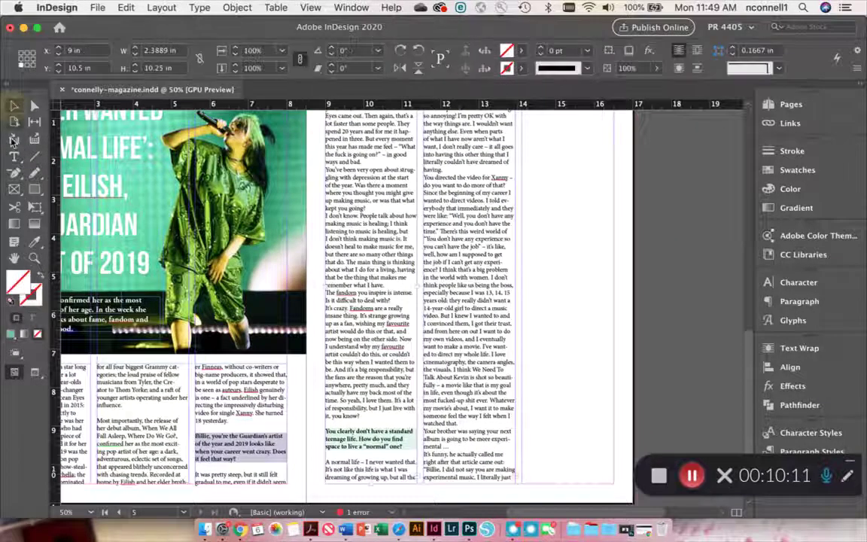
pyautogui.click(15, 189)
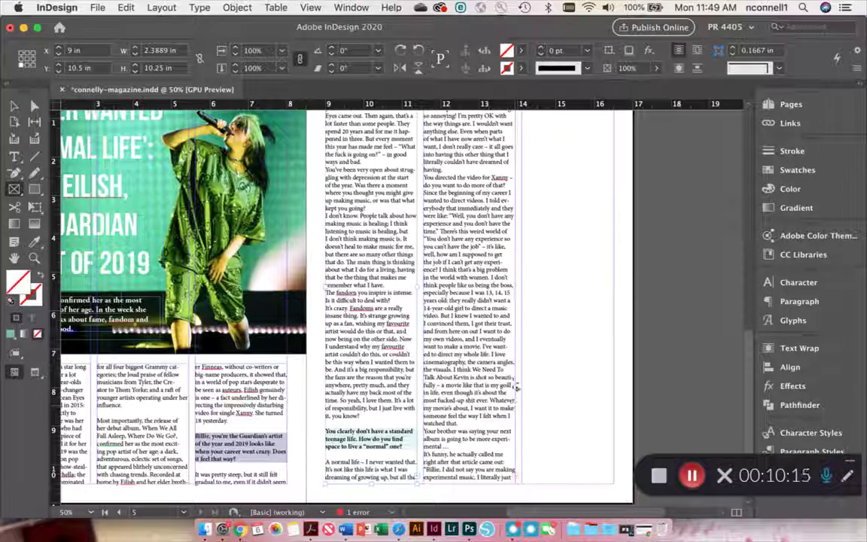
pyautogui.moveTo(534, 382)
pyautogui.mouseDown()
pyautogui.moveTo(594, 511)
pyautogui.moveTo(614, 481)
pyautogui.mouseUp()
# Place billie-eilish-spread2.psd into the frame and fit the frame proportionally to it.
pyautogui.click(98, 7)
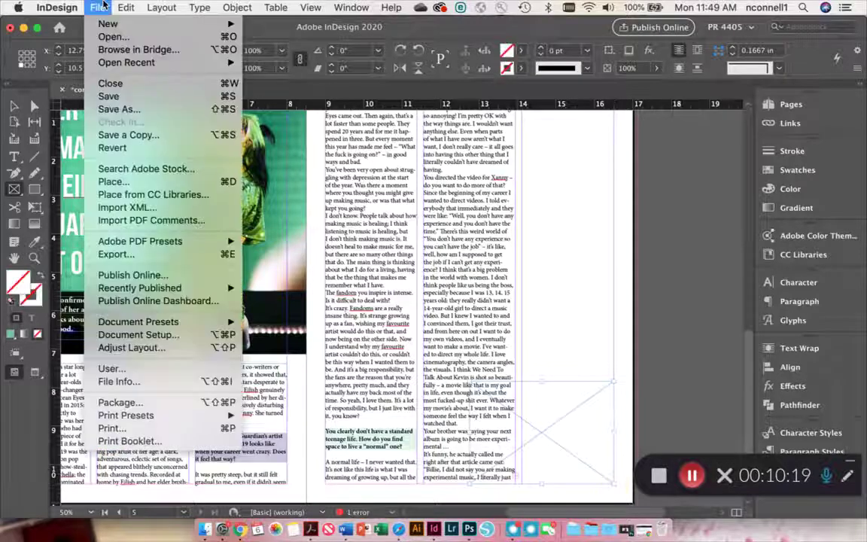
pyautogui.click(105, 183)
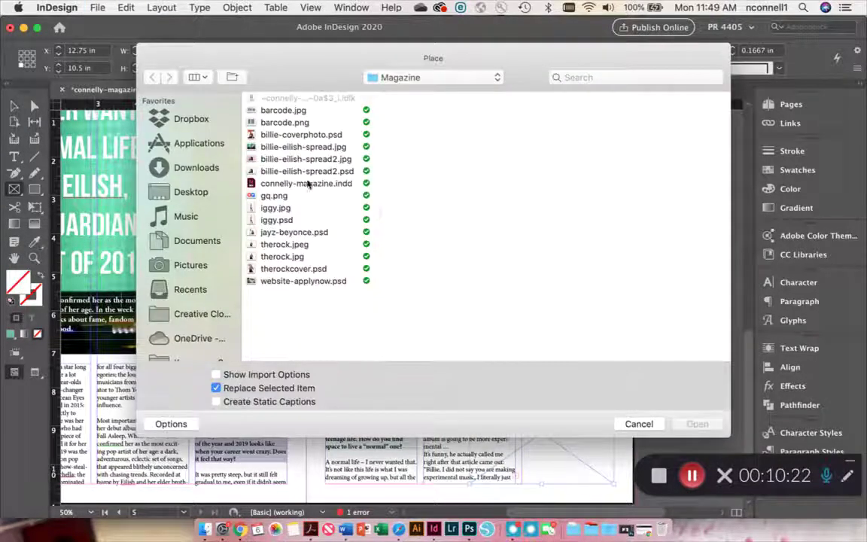
pyautogui.click(307, 171)
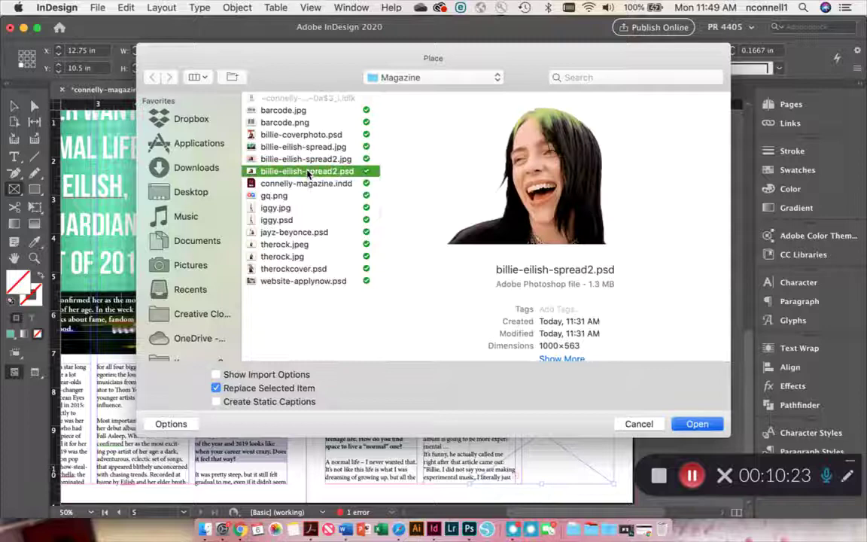
pyautogui.doubleClick(307, 172)
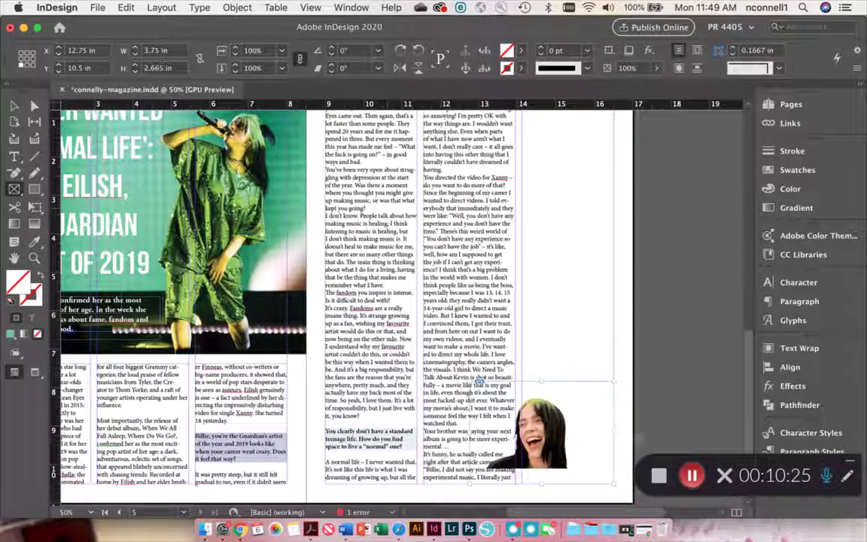
pyautogui.rightClick(562, 422)
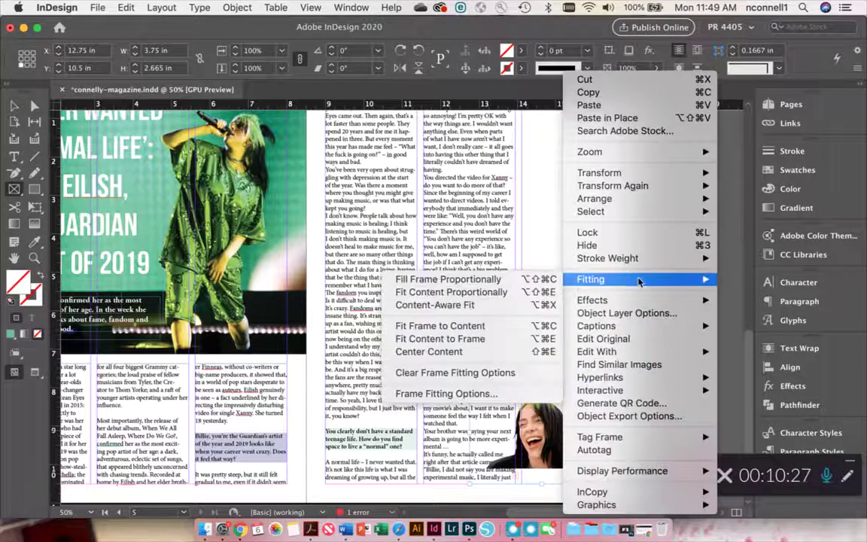
pyautogui.moveTo(619, 278)
pyautogui.click(481, 280)
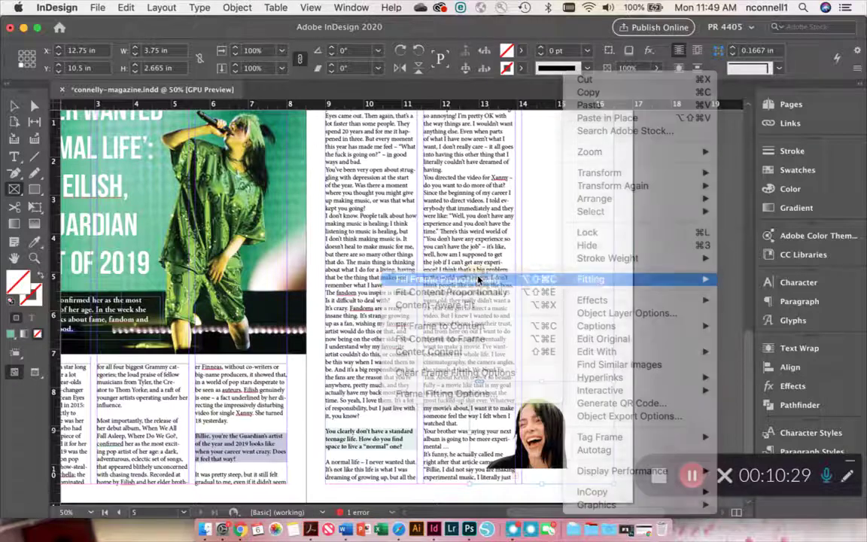
# Wrap the column text around the cut-out's object shape and zoom in on it.
pyautogui.click(767, 349)
pyautogui.click(641, 352)
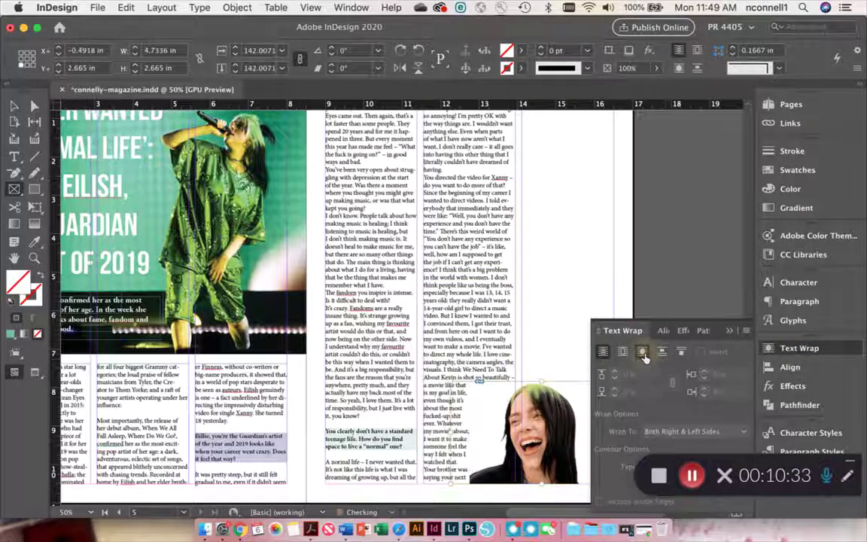
pyautogui.press('super+1')
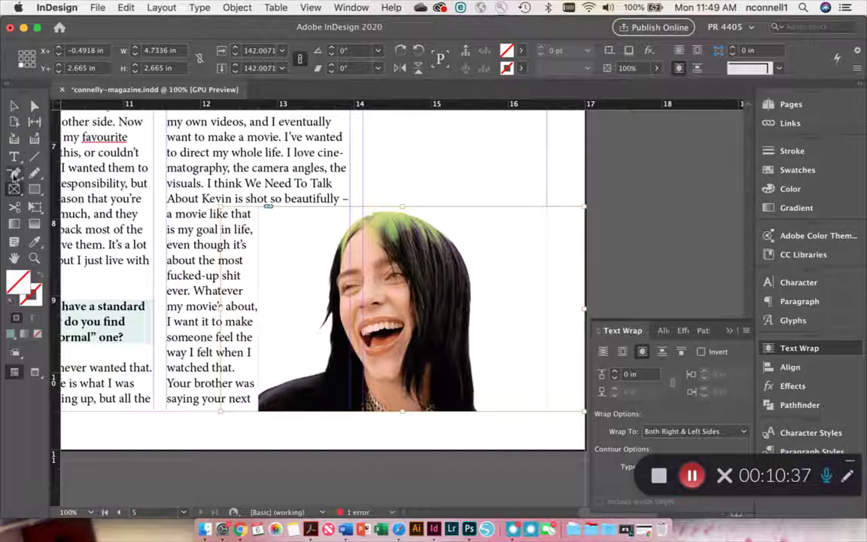
pyautogui.moveTo(15, 173); pyautogui.dragTo(73, 190)
pyautogui.click(34, 106)
pyautogui.click(423, 201)
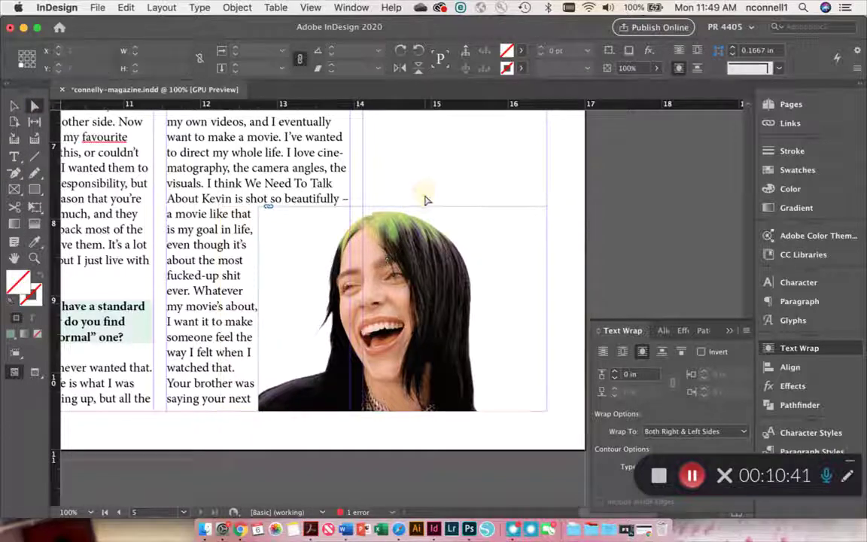
pyautogui.click(430, 206)
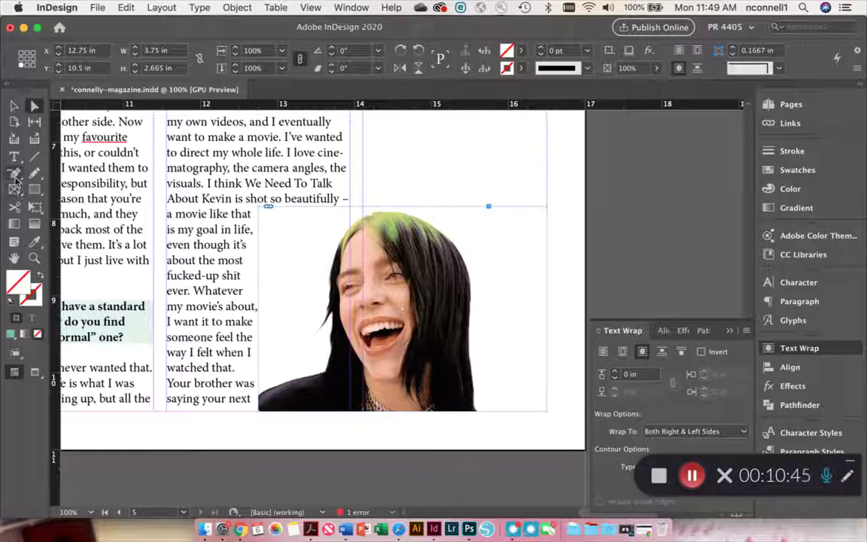
# Add an anchor to the wrap edge and drag it to slant diagonally along her hair.
pyautogui.moveTo(14, 173); pyautogui.dragTo(58, 189)
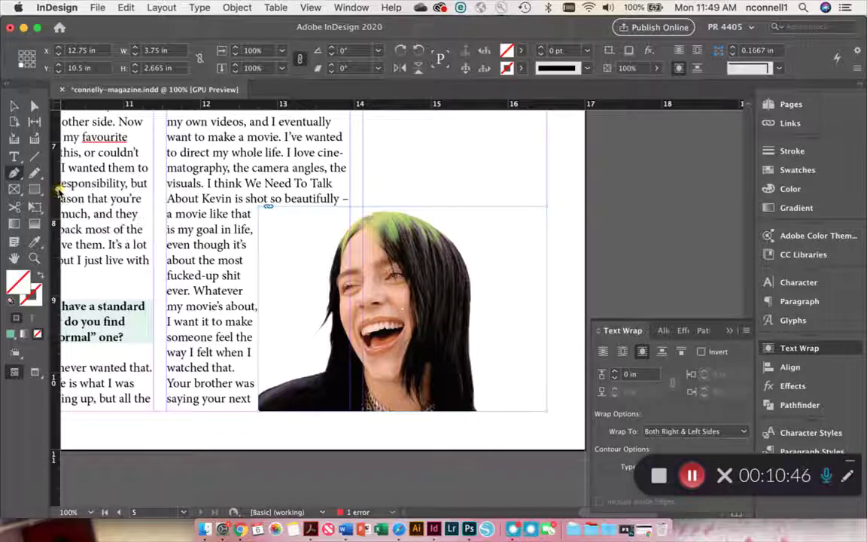
pyautogui.click(259, 265)
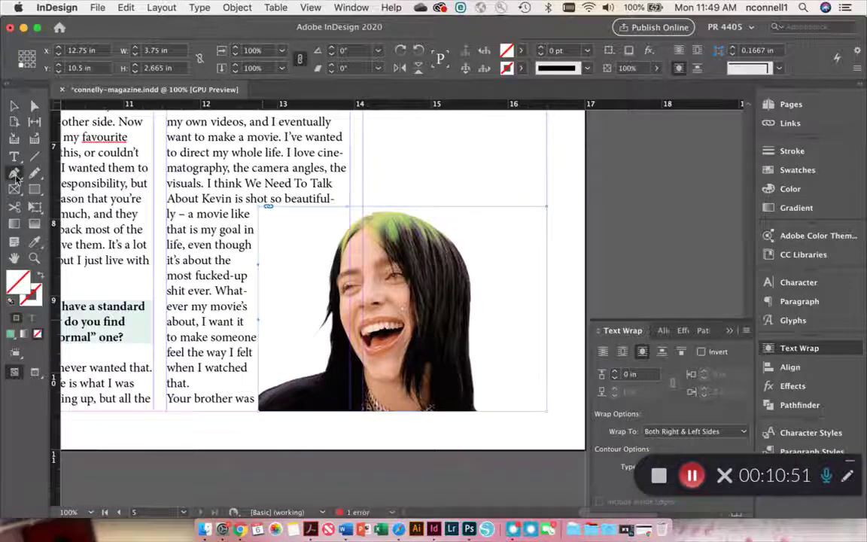
pyautogui.click(34, 105)
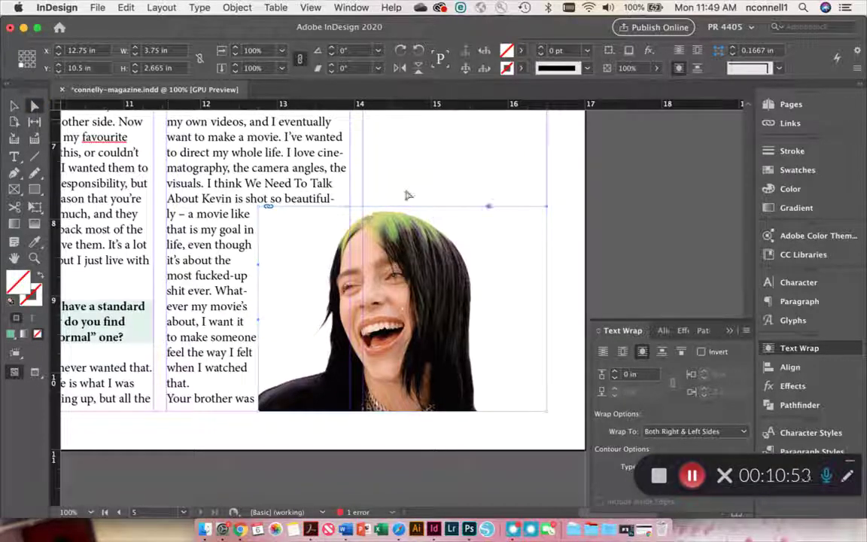
pyautogui.moveTo(348, 213); pyautogui.dragTo(227, 422)
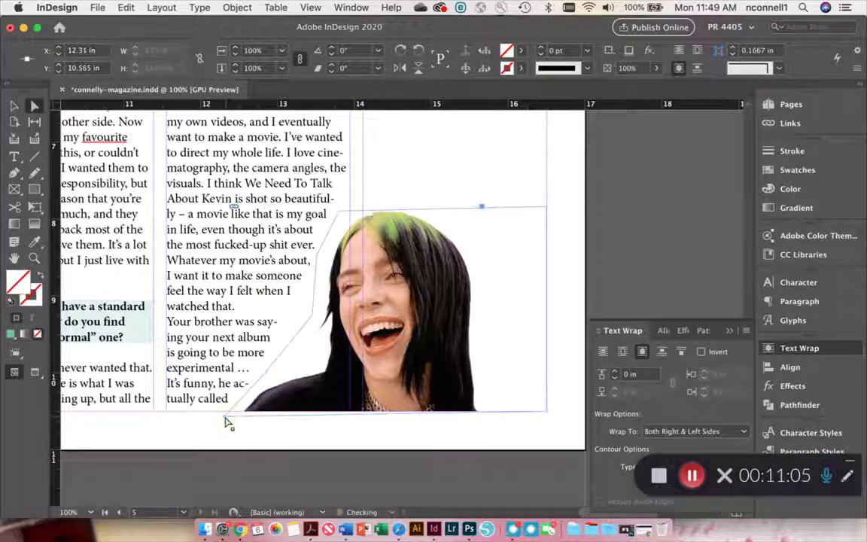
pyautogui.moveTo(316, 322); pyautogui.dragTo(304, 343)
# Close the Text Wrap panel and zoom out to view the whole spread.
pyautogui.click(560, 314)
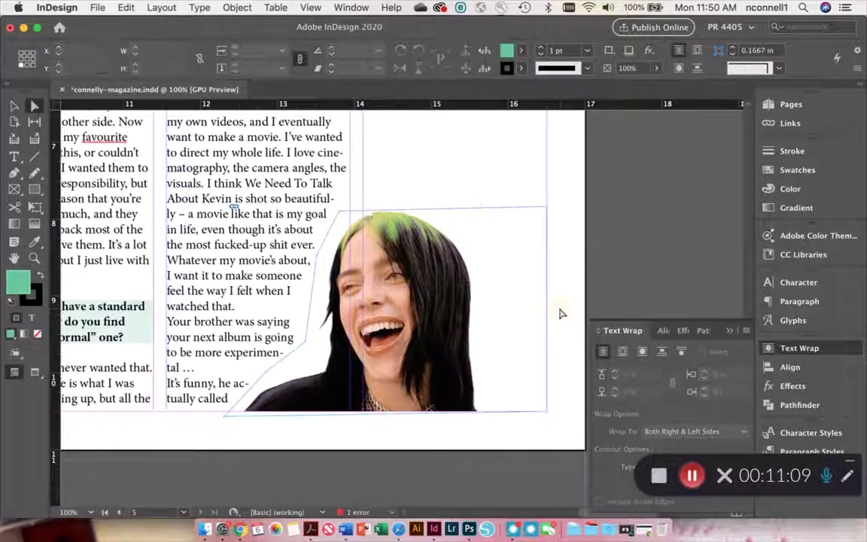
pyautogui.click(13, 105)
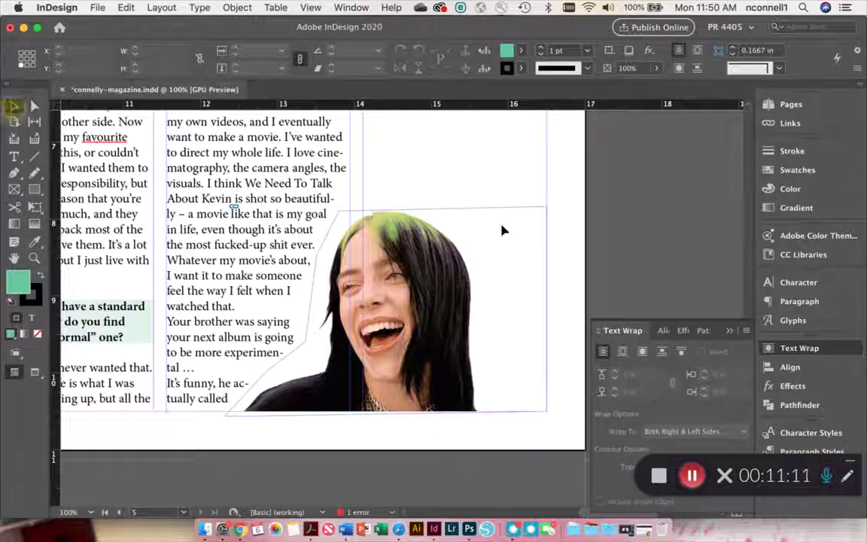
pyautogui.scroll(4, 589, 266)
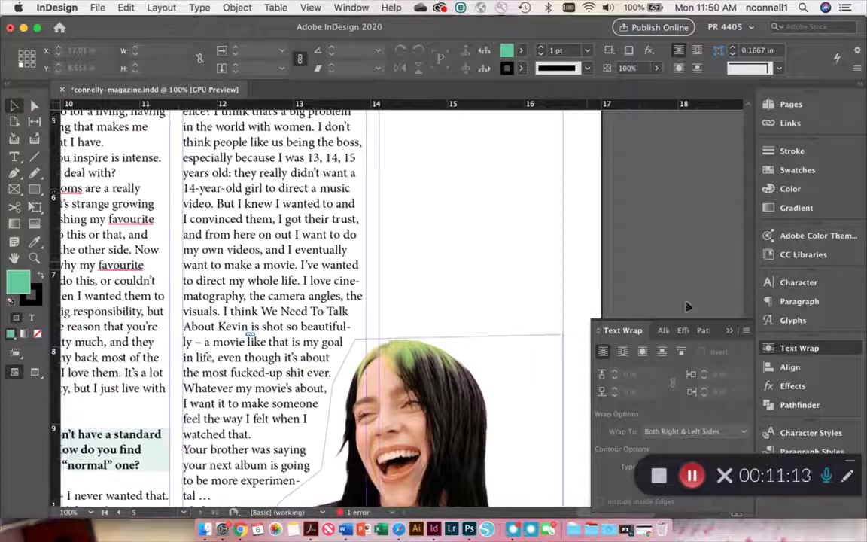
pyautogui.click(656, 300)
pyautogui.scroll(6, 570, 286)
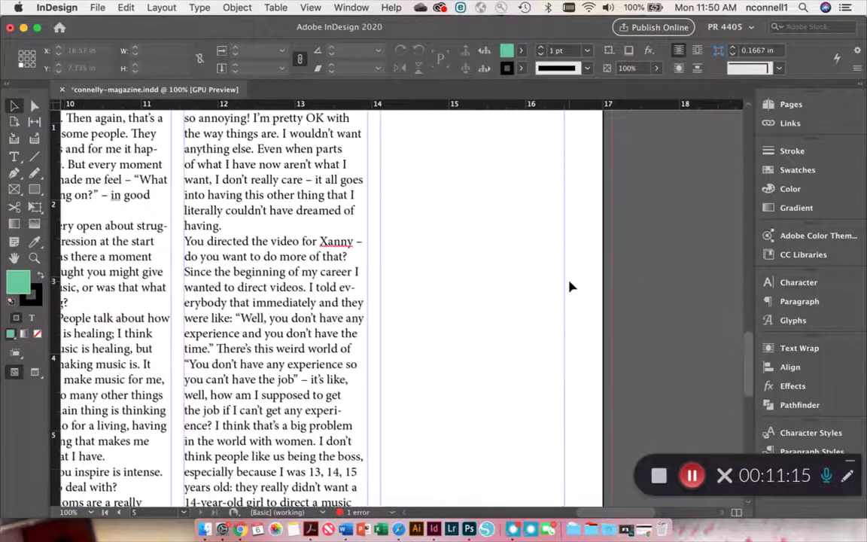
pyautogui.press('super+minus')
pyautogui.press('super+minus')
pyautogui.scroll(-1, 569, 286)
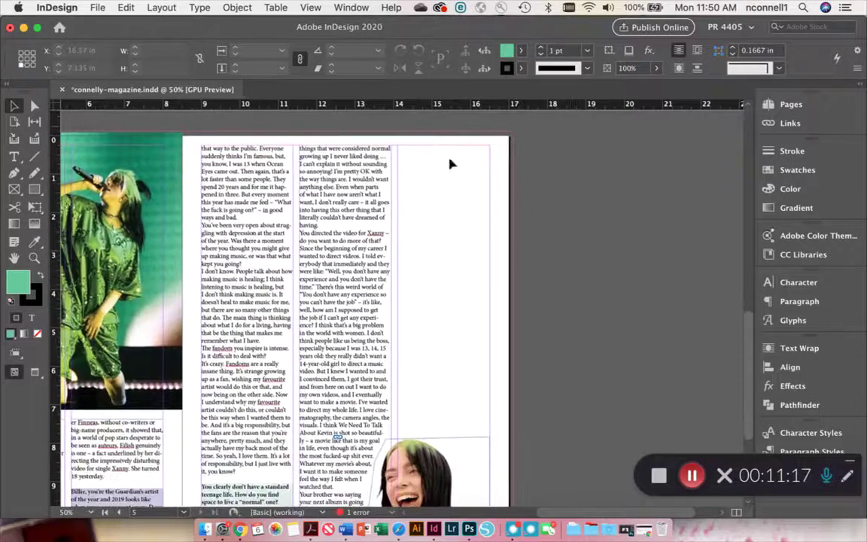
# Draw a tall frame down the right column, send it backward, and enlarge the cutout.
pyautogui.click(34, 188)
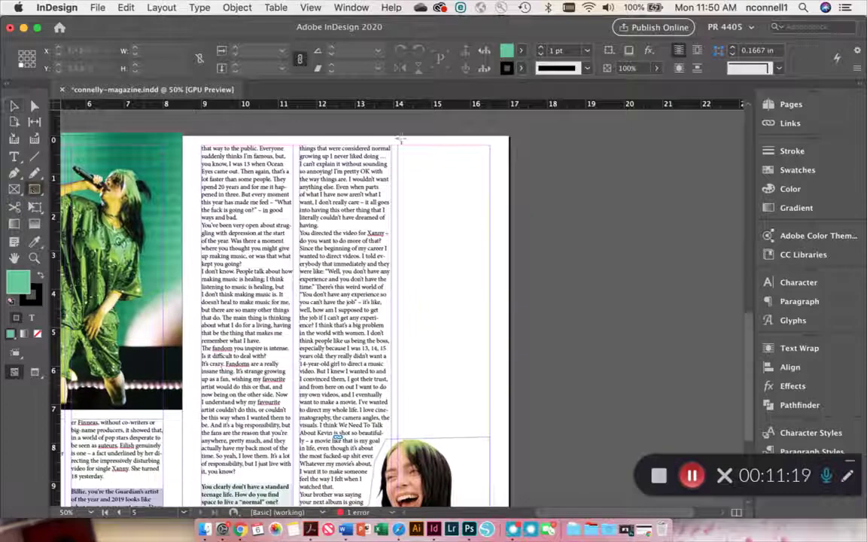
pyautogui.moveTo(397, 130); pyautogui.dragTo(514, 487)
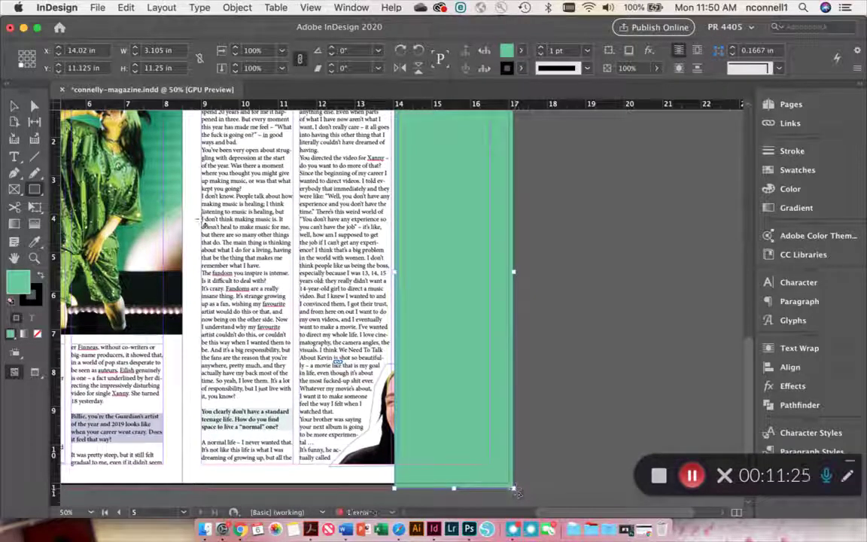
pyautogui.click(14, 105)
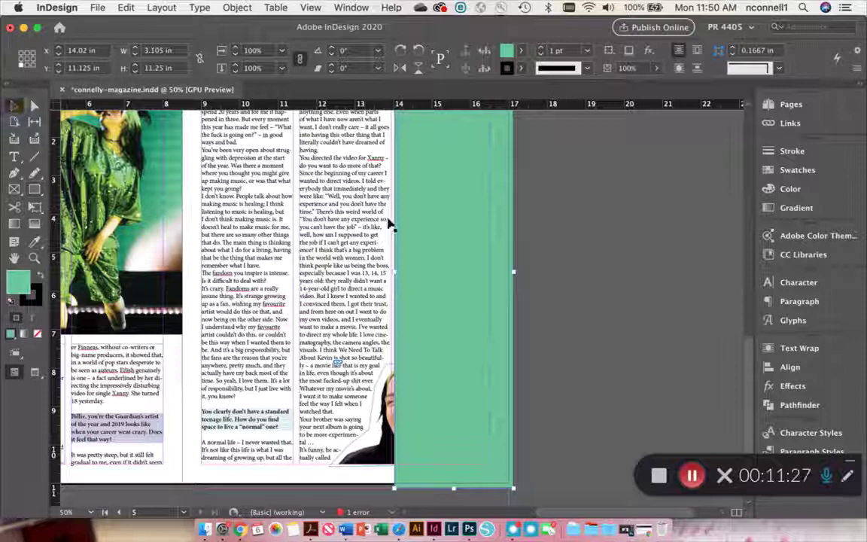
pyautogui.press('super+shift+bracketleft')
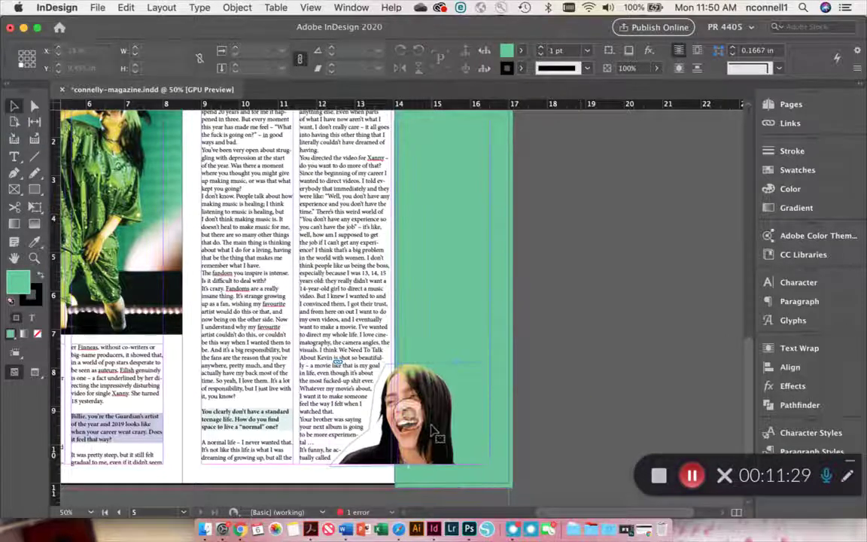
pyautogui.click(436, 433)
pyautogui.moveTo(490, 469); pyautogui.dragTo(515, 493)
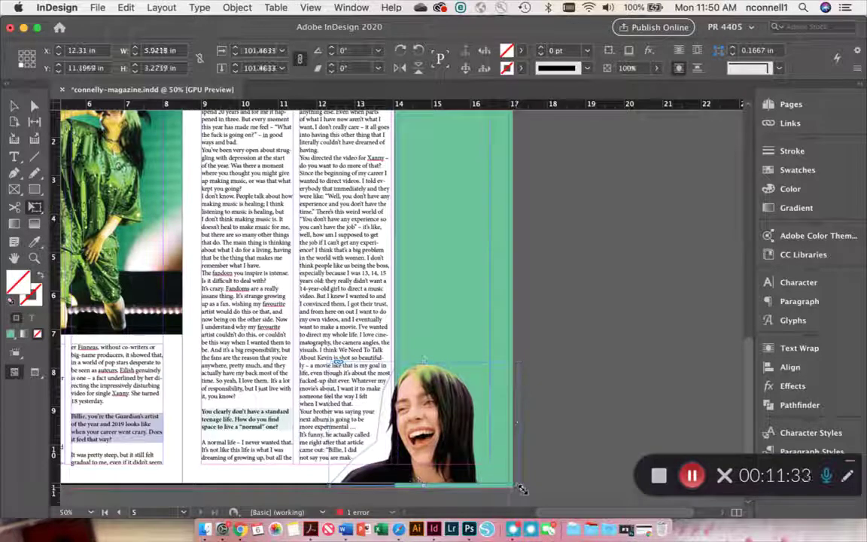
pyautogui.click(546, 468)
# Lighten the green panel's fill to about 45% tint.
pyautogui.scroll(5, 546, 467)
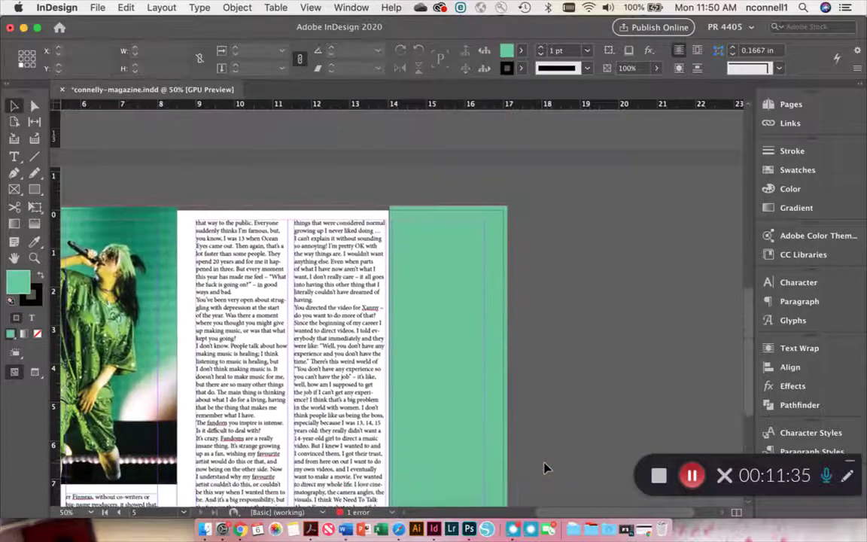
pyautogui.click(480, 340)
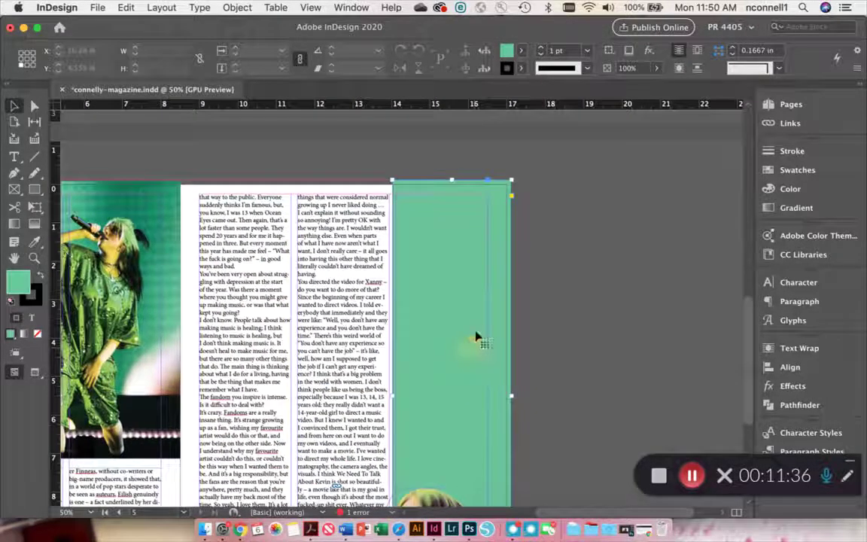
pyautogui.click(506, 50)
pyautogui.click(498, 71)
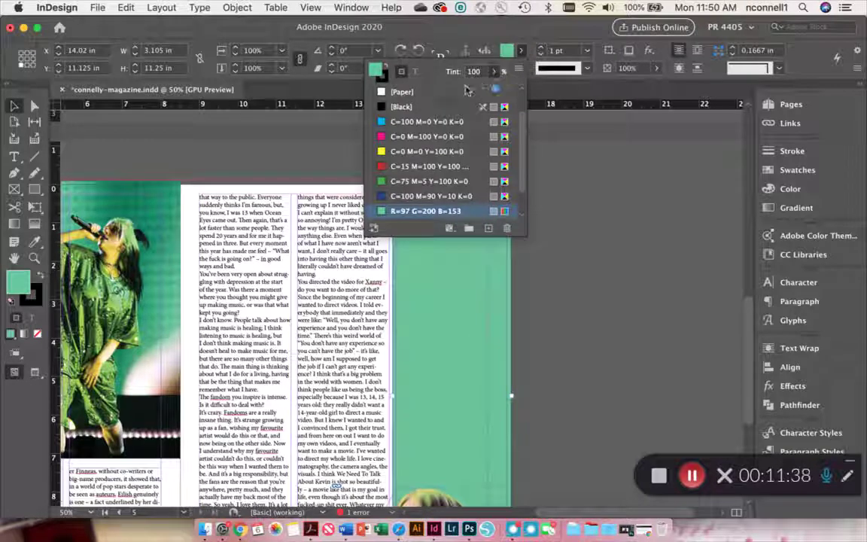
pyautogui.moveTo(489, 91); pyautogui.dragTo(457, 91)
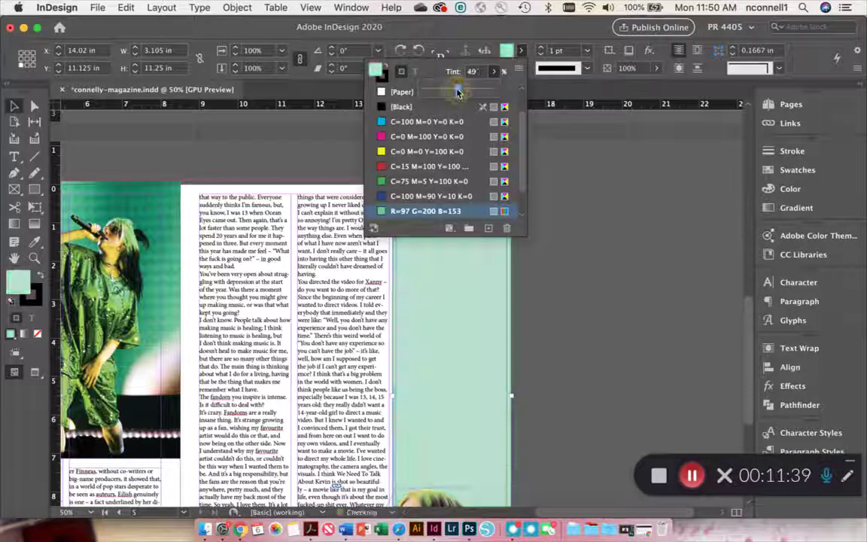
pyautogui.click(570, 195)
pyautogui.click(14, 158)
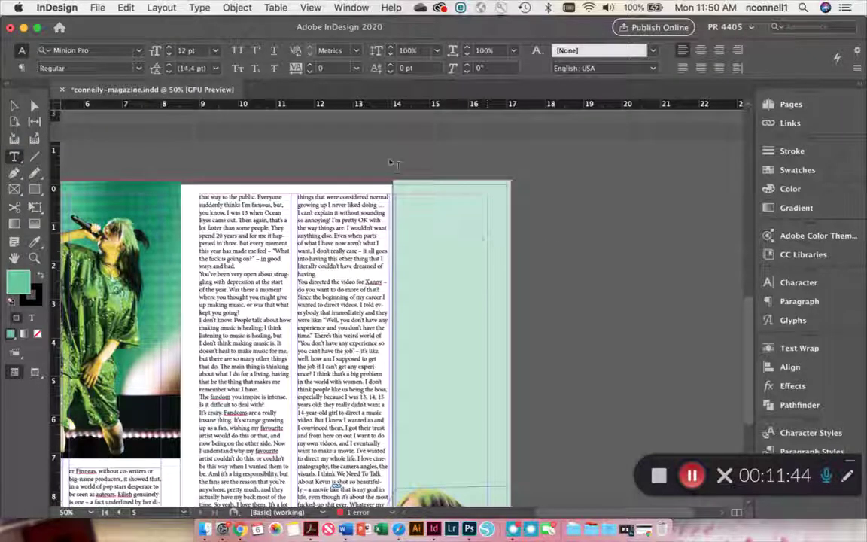
# Create a small callout text frame and move it onto the green panel.
pyautogui.moveTo(426, 194); pyautogui.dragTo(436, 204)
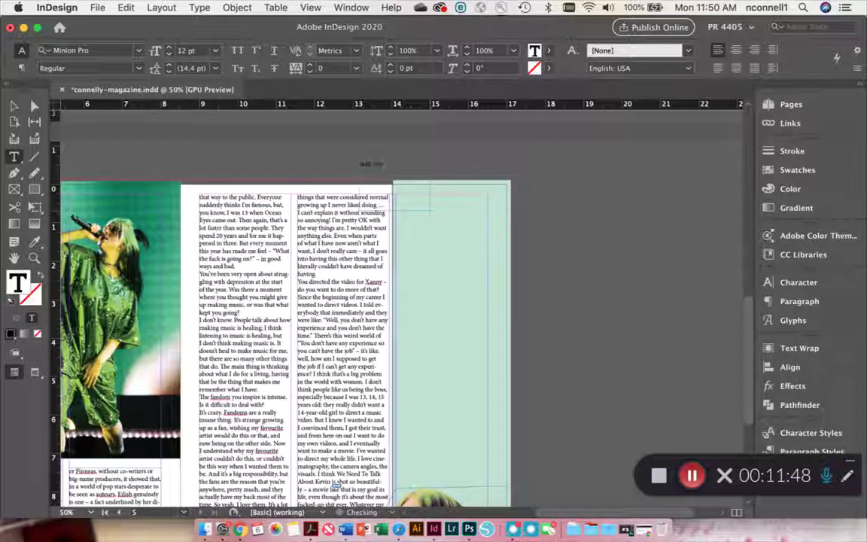
pyautogui.write('f')
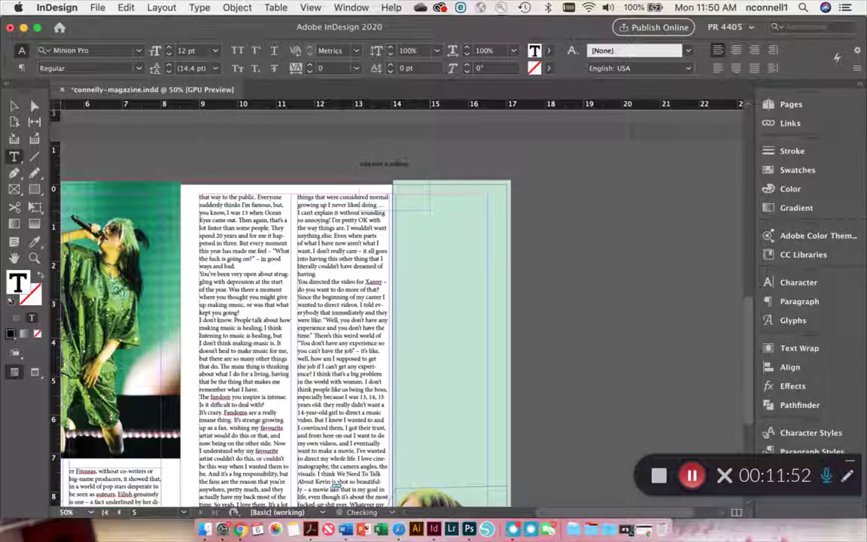
pyautogui.write('o 1')
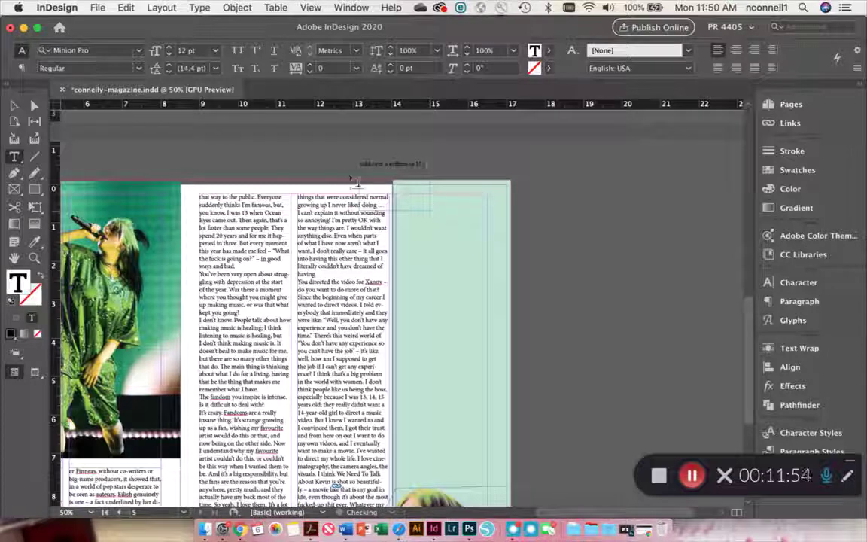
pyautogui.tripleClick(371, 163)
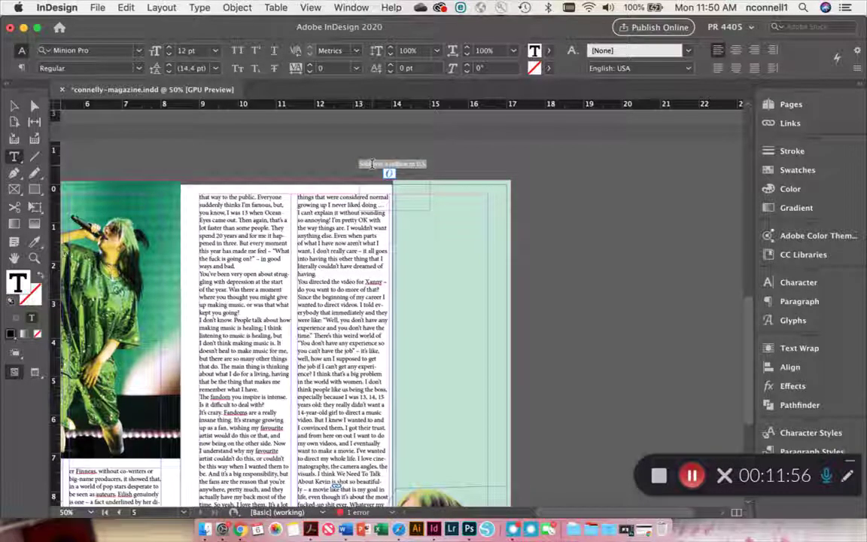
pyautogui.click(362, 163)
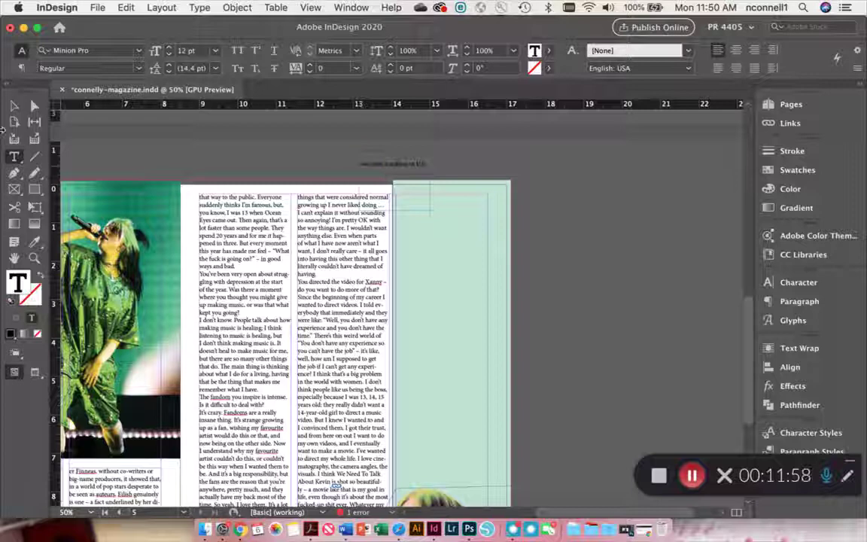
pyautogui.click(14, 106)
pyautogui.moveTo(383, 182); pyautogui.dragTo(441, 231)
# Set all the callout text in Bebas Neue at 25 pt.
pyautogui.doubleClick(450, 233)
pyautogui.press('super+a')
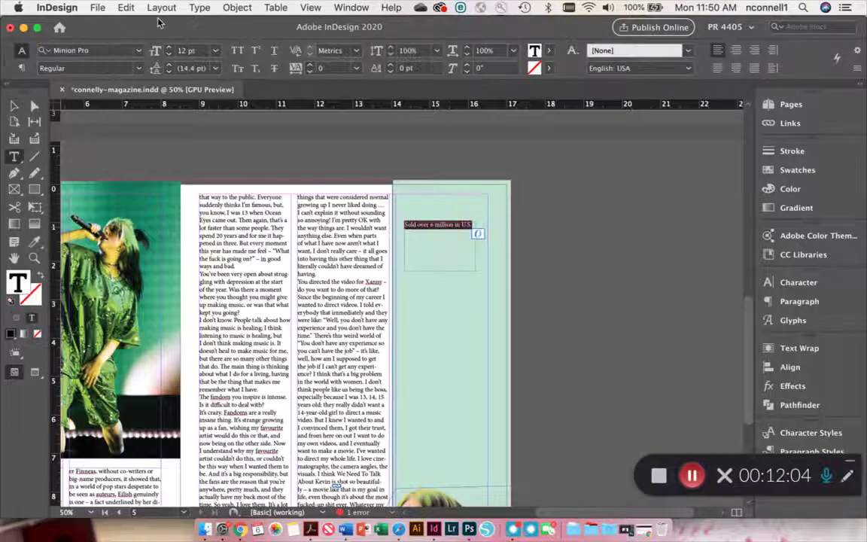
pyautogui.click(109, 51)
pyautogui.write('beb')
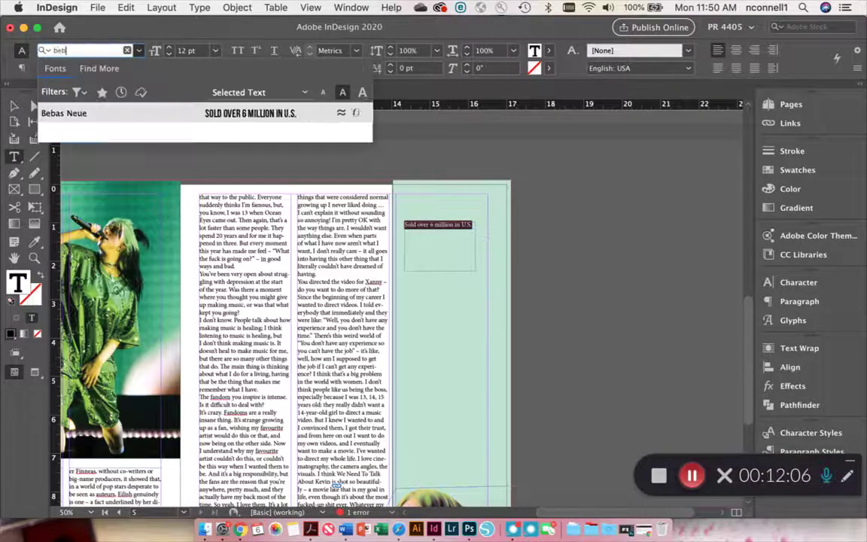
pyautogui.click(105, 114)
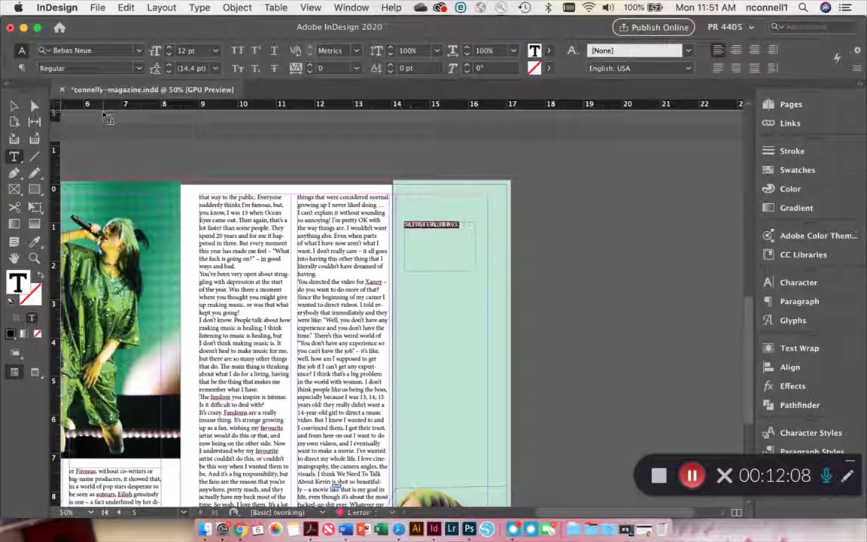
pyautogui.click(168, 47)
pyautogui.click(168, 47)
pyautogui.click(169, 47)
pyautogui.click(168, 47)
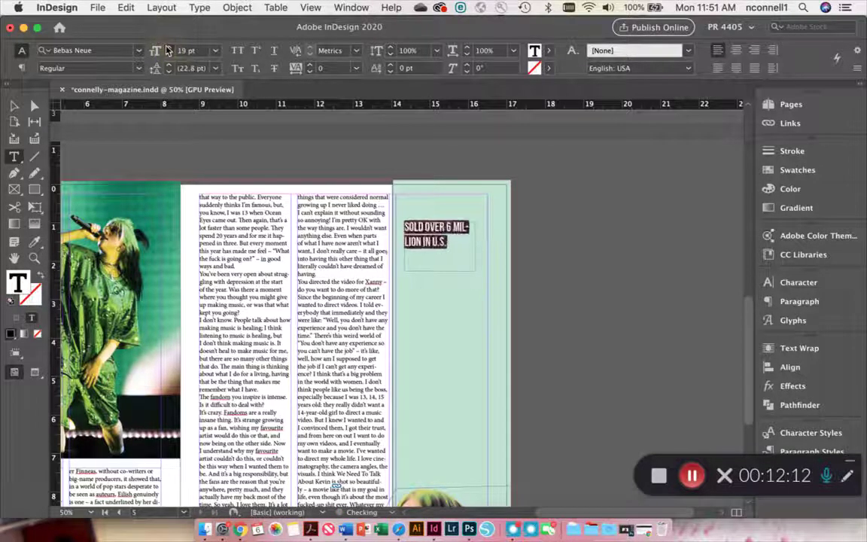
pyautogui.click(168, 46)
pyautogui.click(169, 46)
pyautogui.click(169, 46)
pyautogui.click(169, 47)
pyautogui.click(169, 46)
pyautogui.click(168, 47)
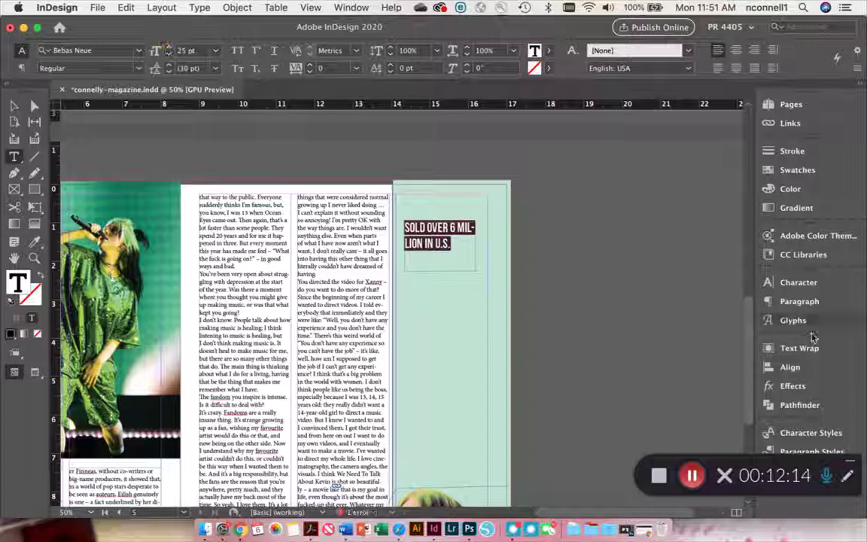
# Turn off Hyphenate for the callout in the Paragraph panel.
pyautogui.click(813, 302)
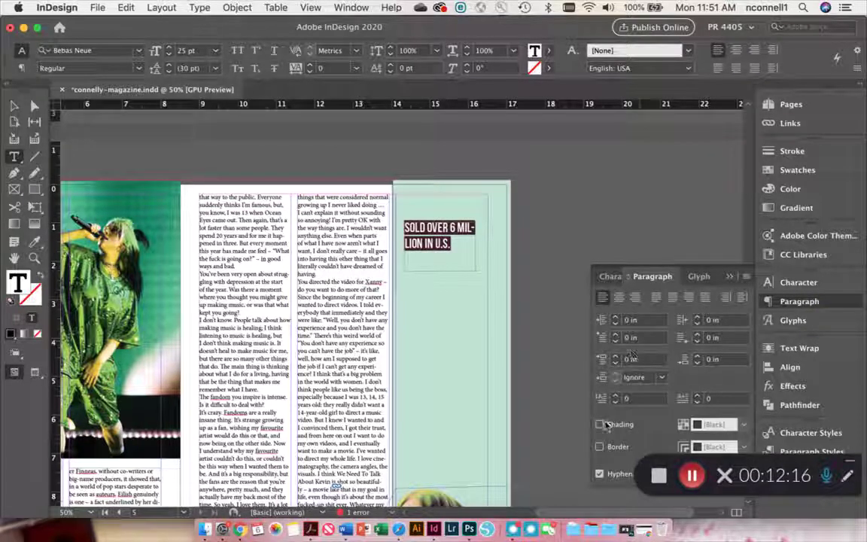
pyautogui.click(611, 276)
pyautogui.click(653, 276)
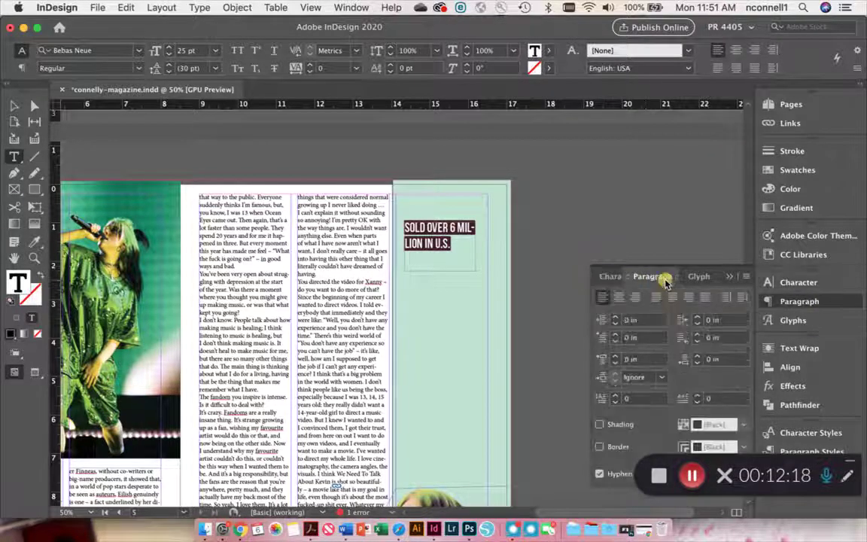
pyautogui.click(599, 475)
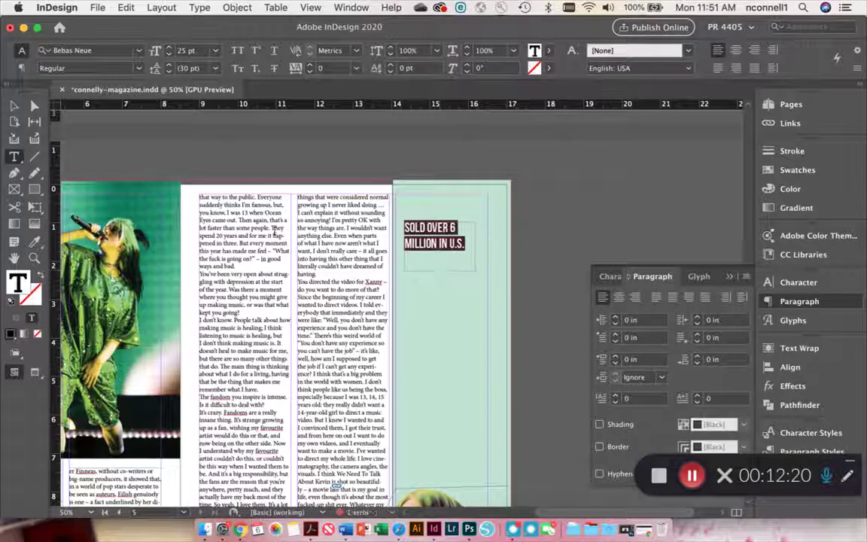
pyautogui.press('Escape')
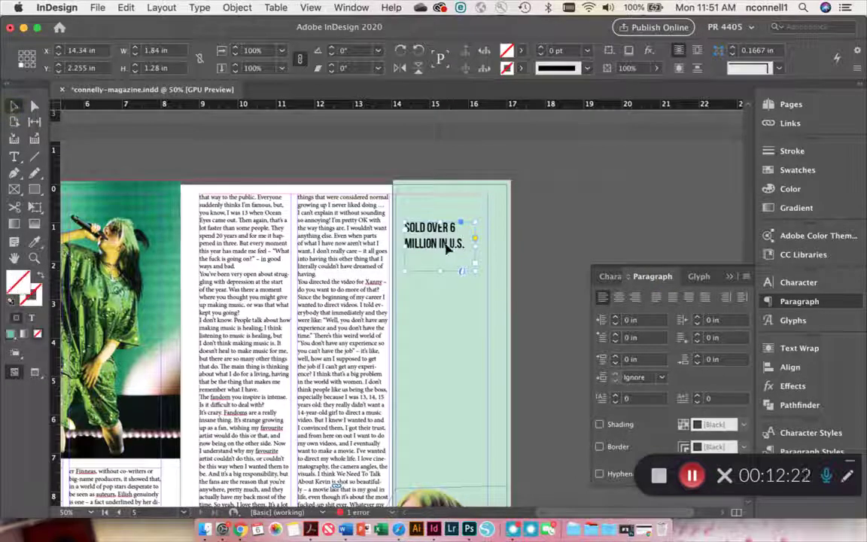
# Raise the callout on the panel and draw a thin bar beneath it.
pyautogui.moveTo(447, 249); pyautogui.dragTo(459, 235)
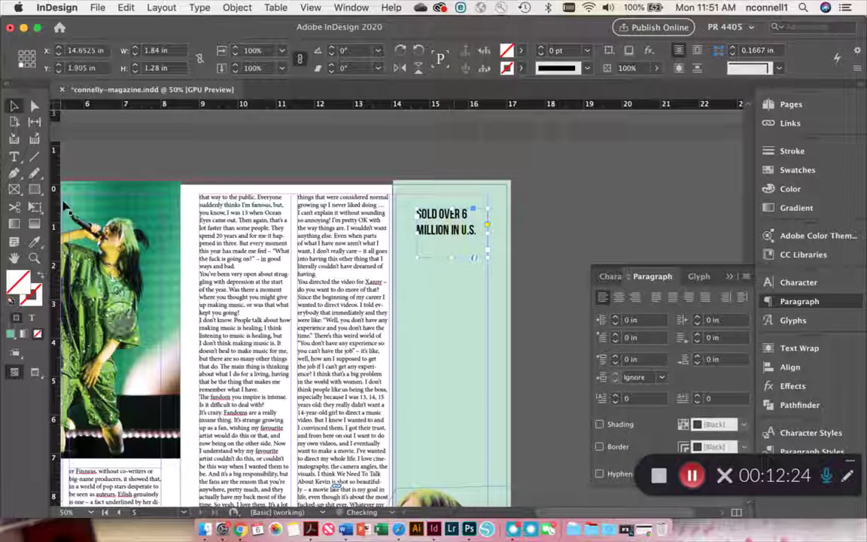
pyautogui.click(34, 188)
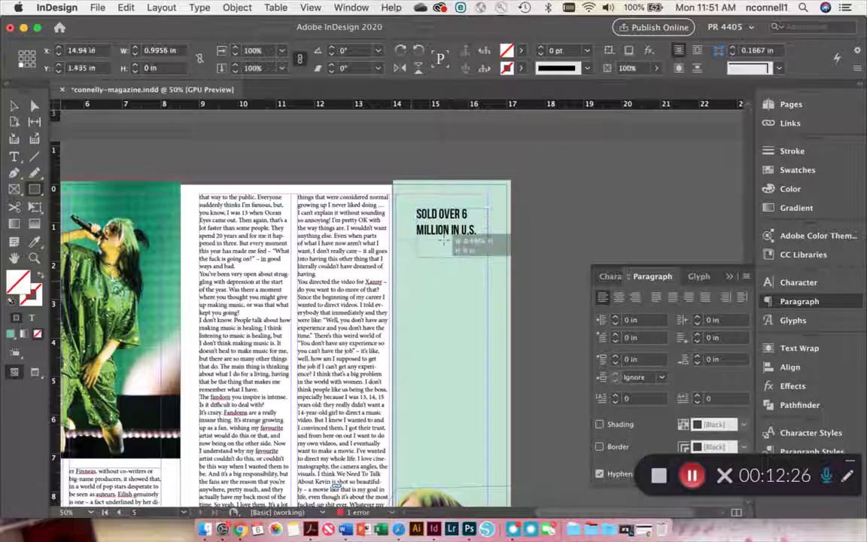
pyautogui.moveTo(391, 241); pyautogui.dragTo(480, 243)
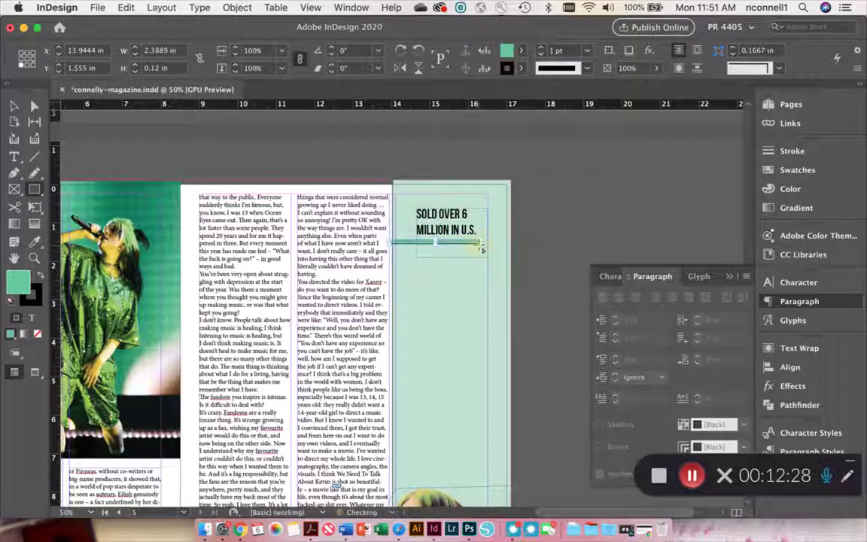
pyautogui.click(14, 105)
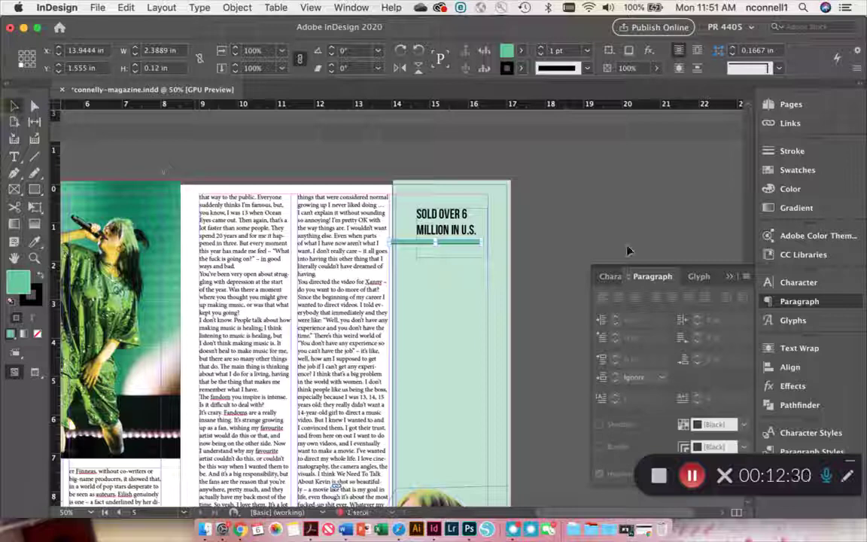
# Nudge the callout slightly right; a stray copy lands in the story column.
pyautogui.click(551, 232)
pyautogui.click(455, 220)
pyautogui.moveTo(455, 219); pyautogui.dragTo(459, 220)
pyautogui.click(583, 219)
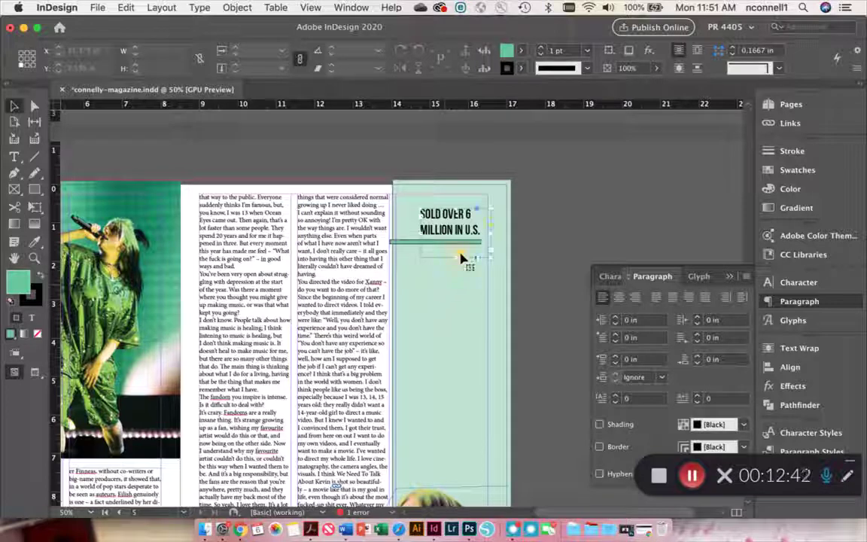
pyautogui.moveTo(462, 258); pyautogui.dragTo(408, 348)
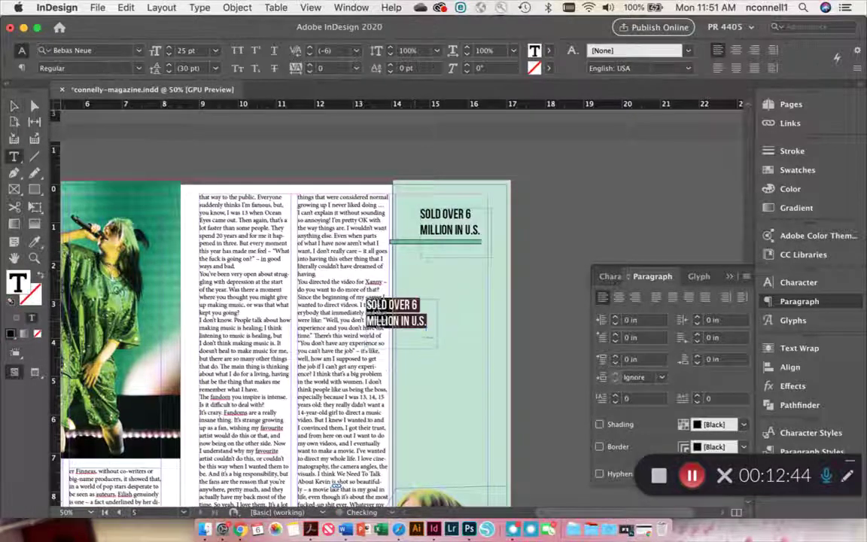
# Delete the stray callout copy and enlarge the dollar sign to 50 pt.
pyautogui.press('BackSpace')
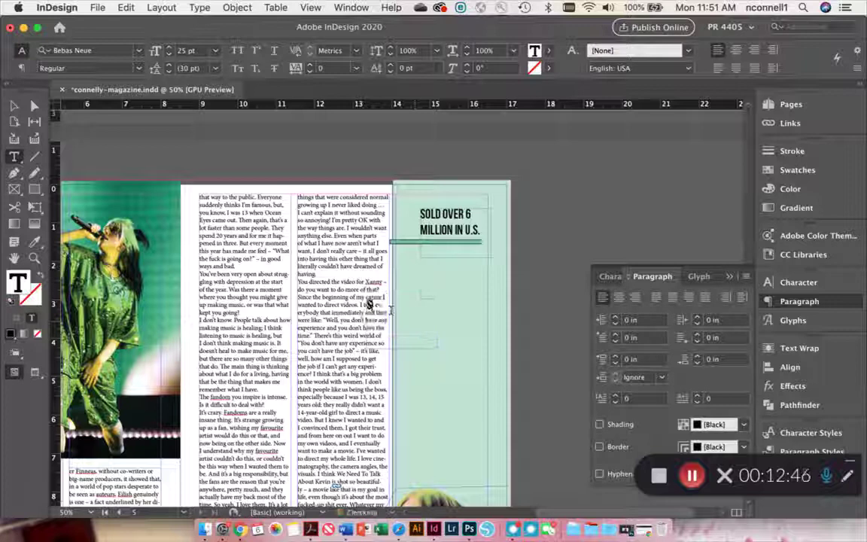
pyautogui.click(367, 303)
pyautogui.click(168, 47)
pyautogui.click(168, 47)
pyautogui.click(168, 47)
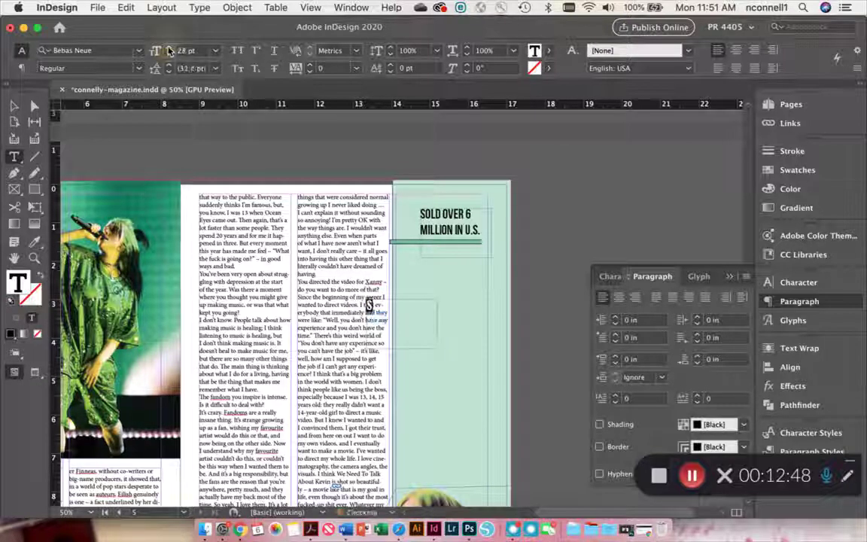
pyautogui.click(168, 48)
pyautogui.click(169, 48)
pyautogui.click(168, 47)
pyautogui.click(168, 48)
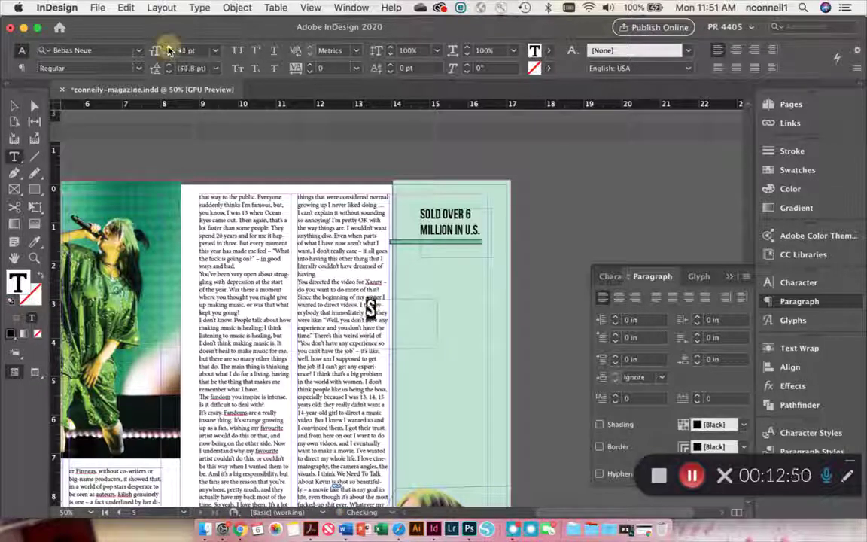
pyautogui.click(169, 47)
pyautogui.click(169, 47)
pyautogui.click(168, 47)
pyautogui.click(168, 47)
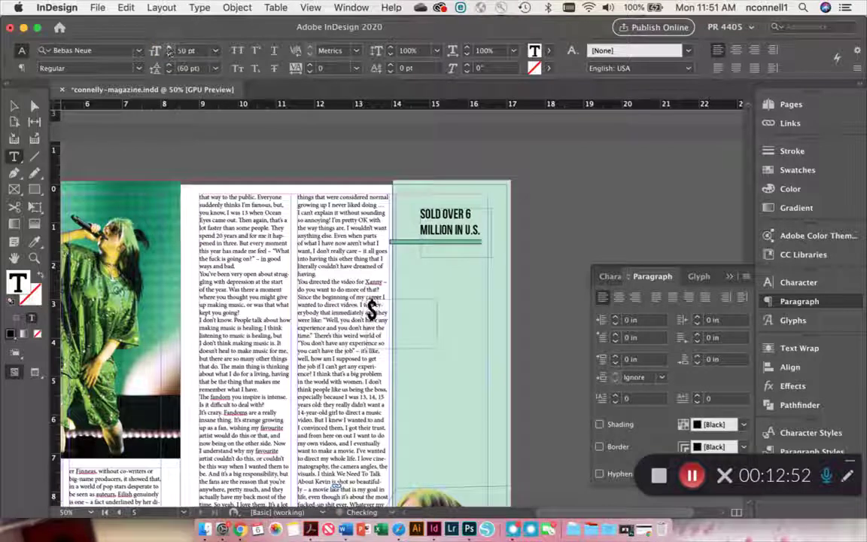
# Shrink the dollar sign's frame and position it beside the caption.
pyautogui.click(14, 106)
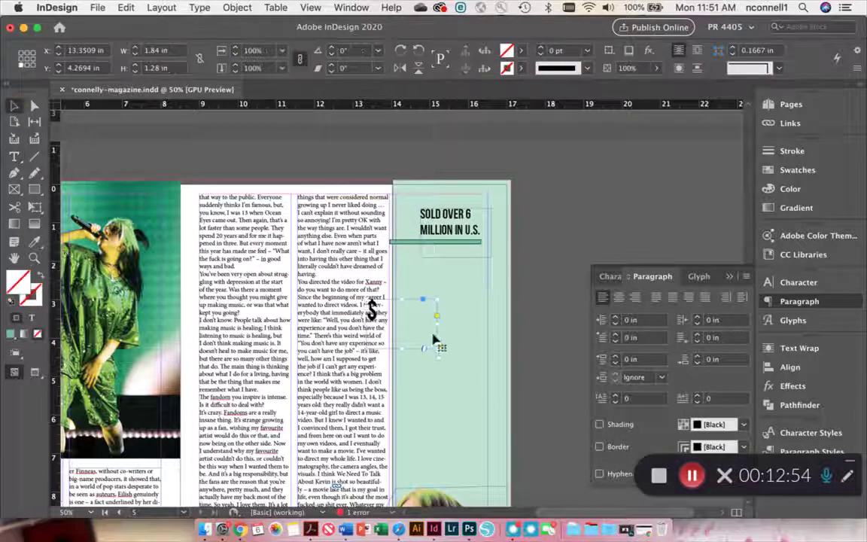
pyautogui.moveTo(439, 349); pyautogui.dragTo(438, 243)
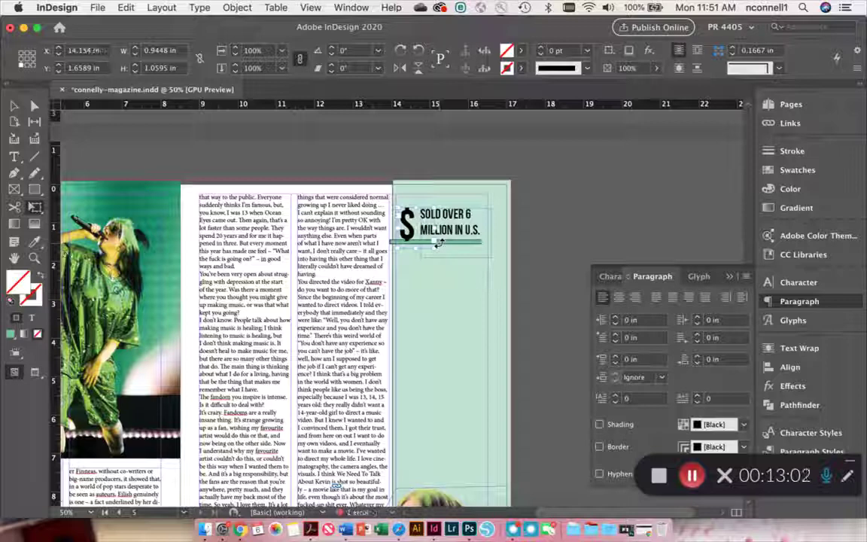
pyautogui.click(14, 105)
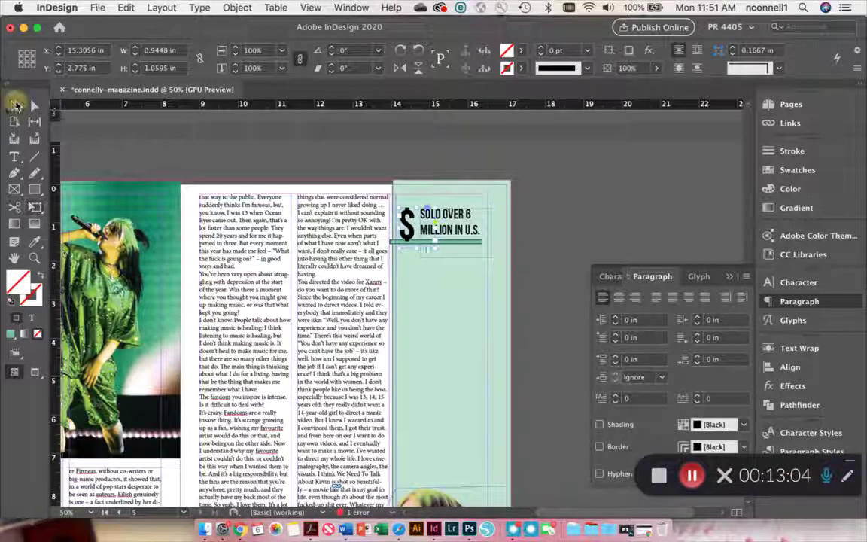
pyautogui.click(557, 255)
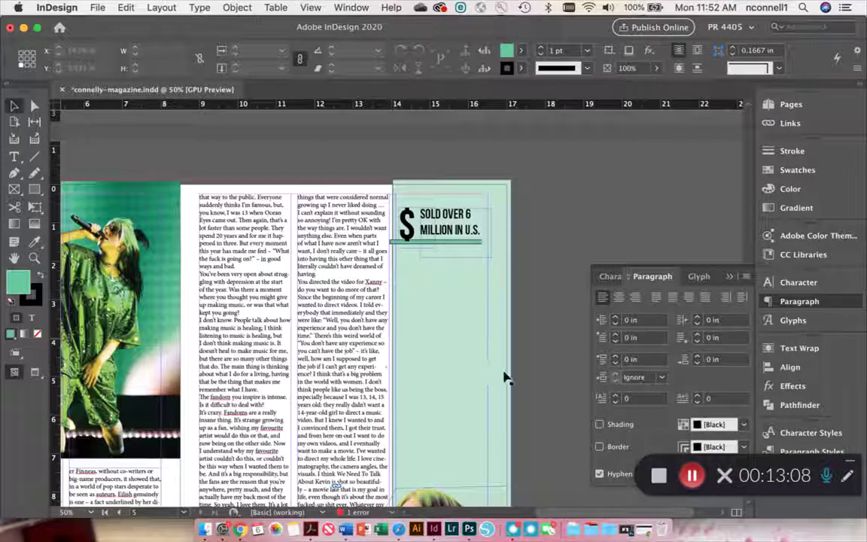
# Draw a small rectangle with stroke [None] at page 4's bottom-left corner.
pyautogui.scroll(-1, 496, 421)
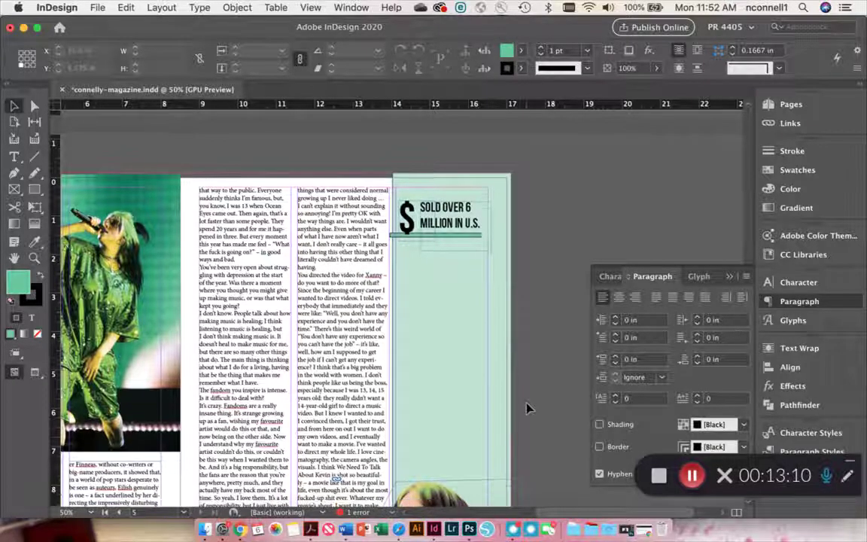
pyautogui.scroll(-1, 527, 408)
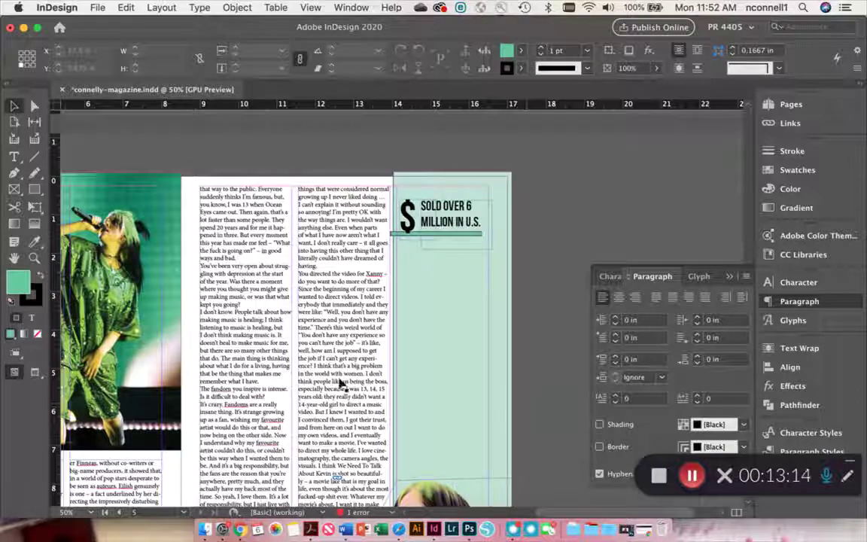
pyautogui.scroll(-5, 340, 384)
pyautogui.hscroll(-2, 340, 384)
pyautogui.scroll(-3, 340, 383)
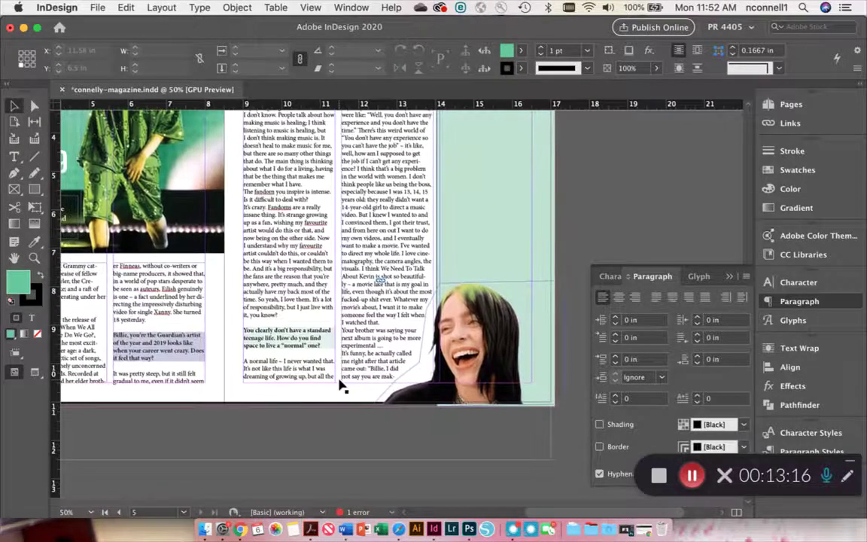
pyautogui.hscroll(-5, 340, 383)
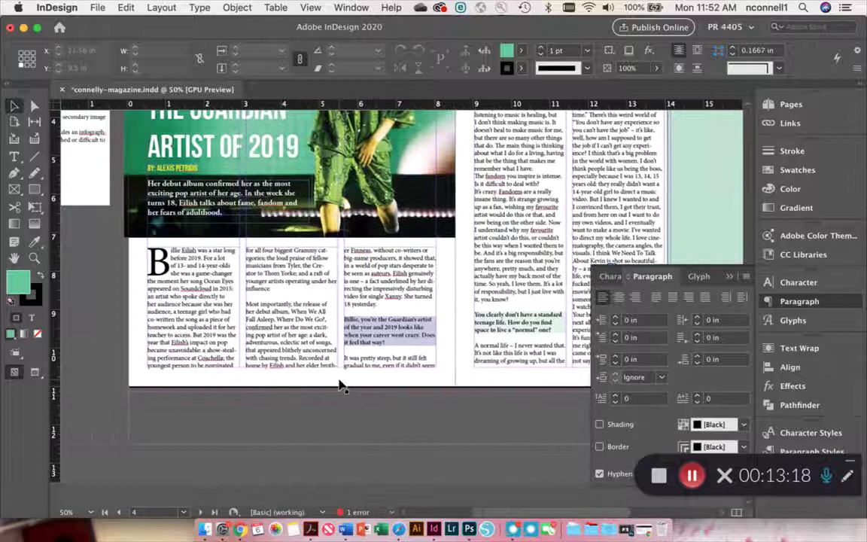
pyautogui.hscroll(-1, 340, 386)
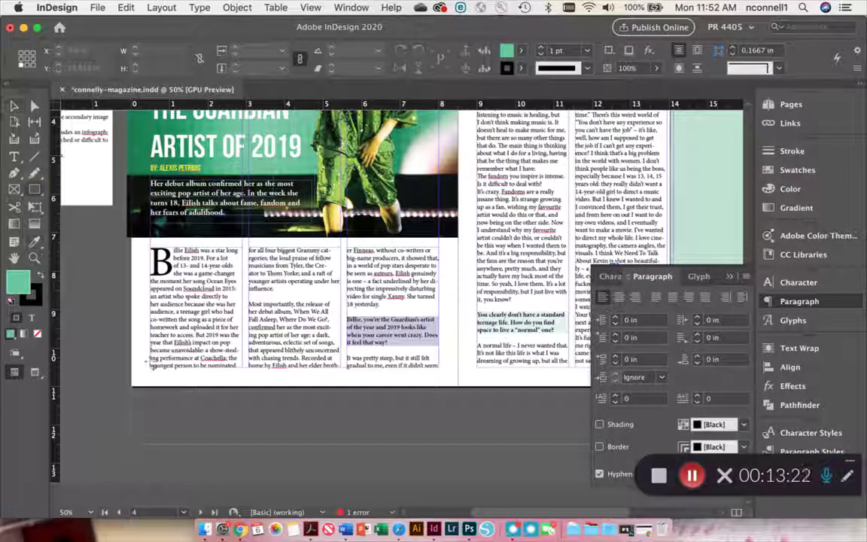
pyautogui.press('m')
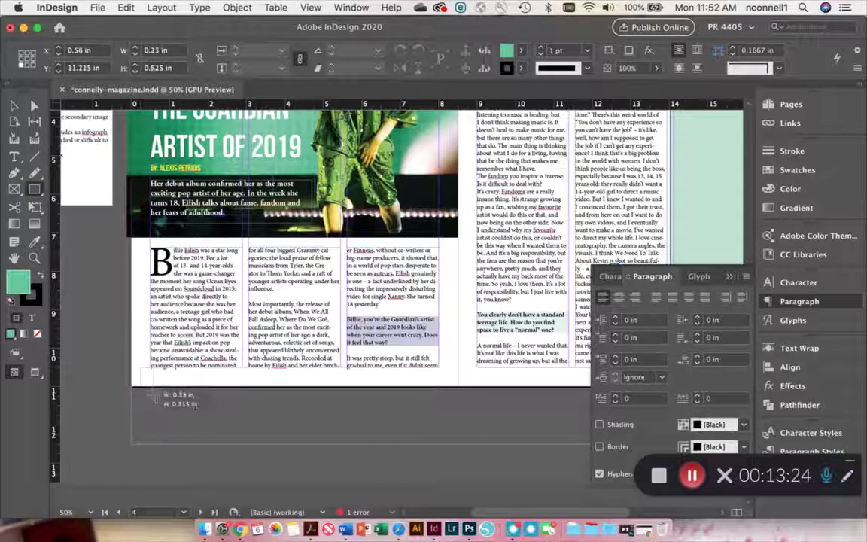
pyautogui.moveTo(141, 367); pyautogui.dragTo(154, 397)
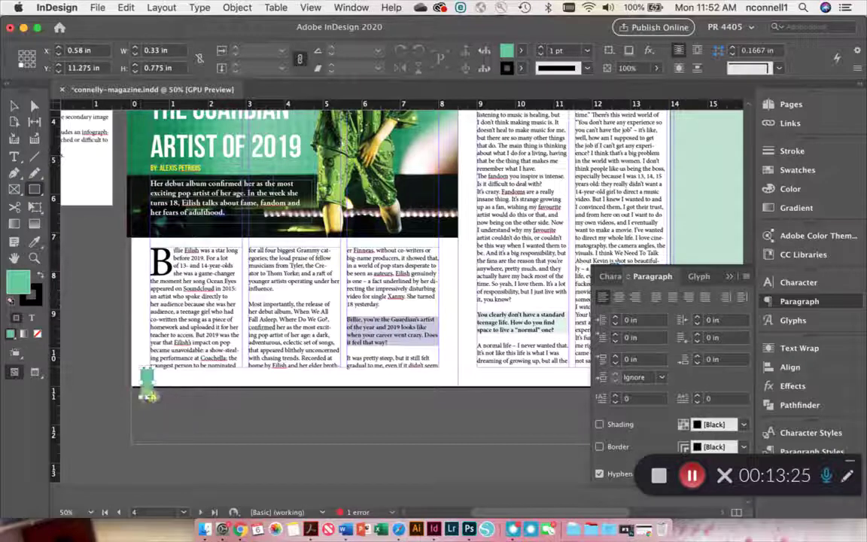
pyautogui.click(506, 68)
pyautogui.click(402, 109)
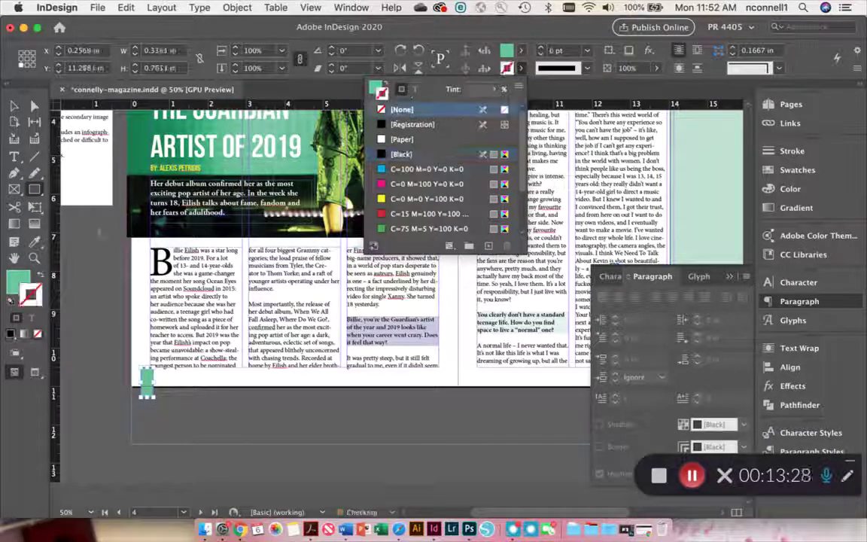
# Zoom in and lower the green rectangle's top edge to shorten it.
pyautogui.click(14, 106)
pyautogui.click(185, 422)
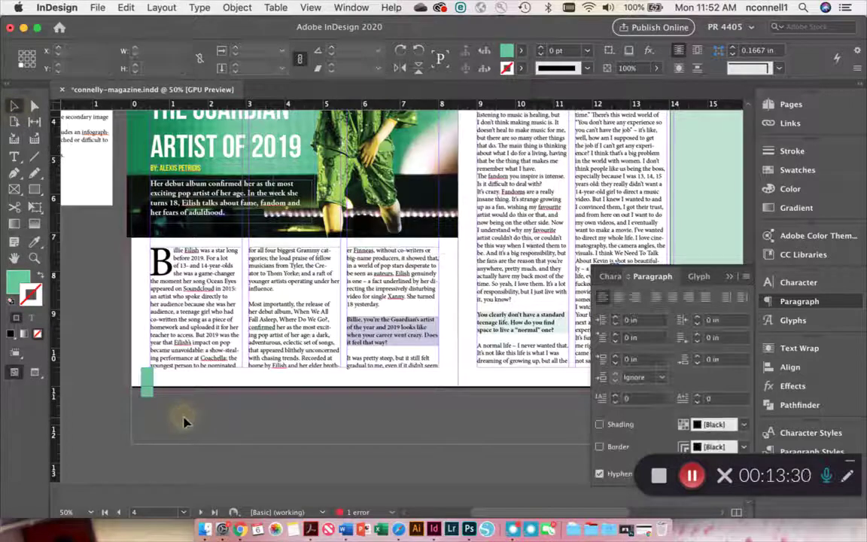
pyautogui.press('super+equal')
pyautogui.press('super+equal')
pyautogui.press('super+equal')
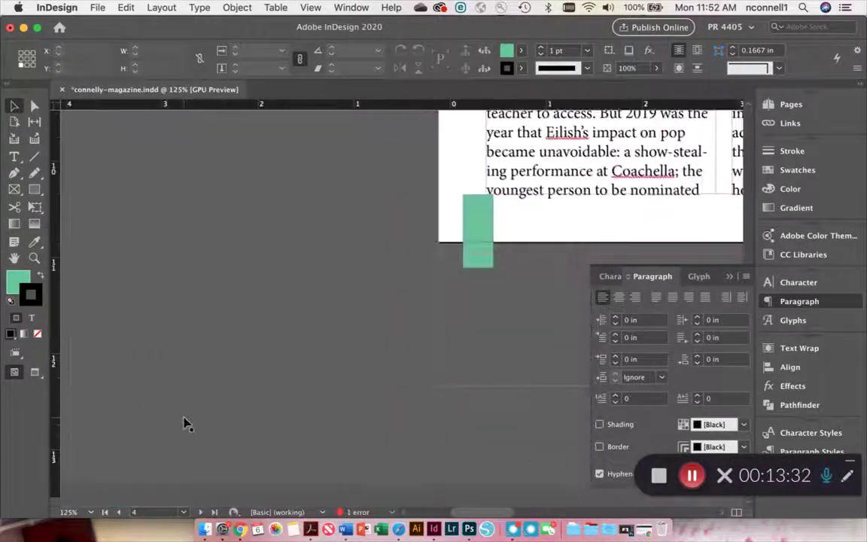
pyautogui.scroll(3, 186, 422)
pyautogui.hscroll(5, 186, 422)
pyautogui.click(347, 300)
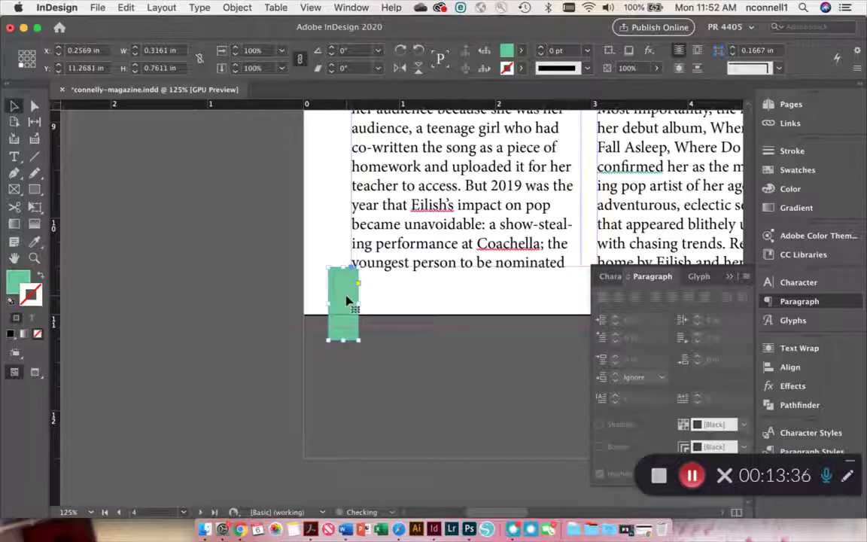
pyautogui.moveTo(345, 267); pyautogui.dragTo(398, 306)
pyautogui.click(384, 290)
pyautogui.press('t')
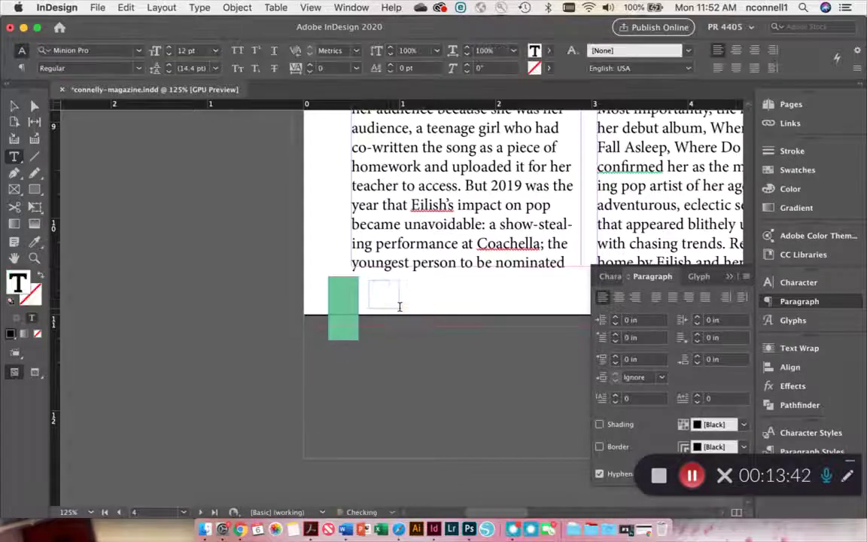
# Insert a Current Page Number marker and move it onto the green rectangle.
pyautogui.click(199, 8)
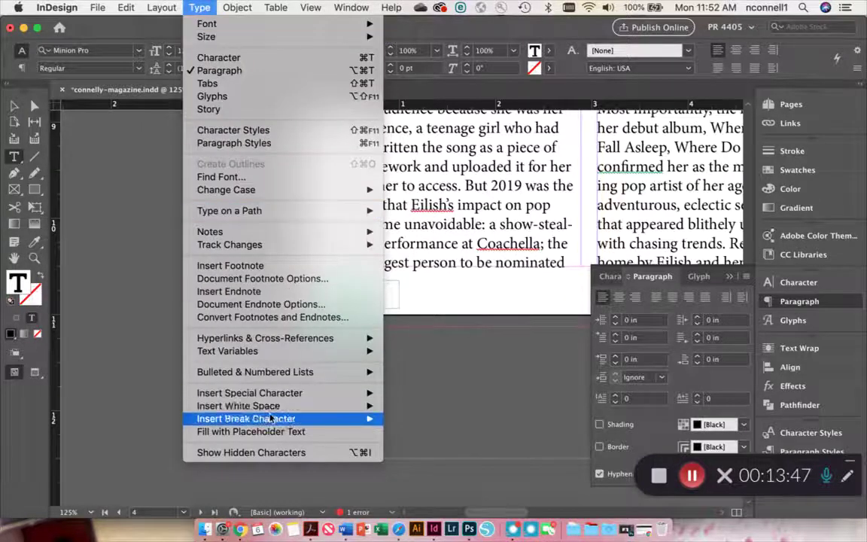
pyautogui.moveTo(280, 395)
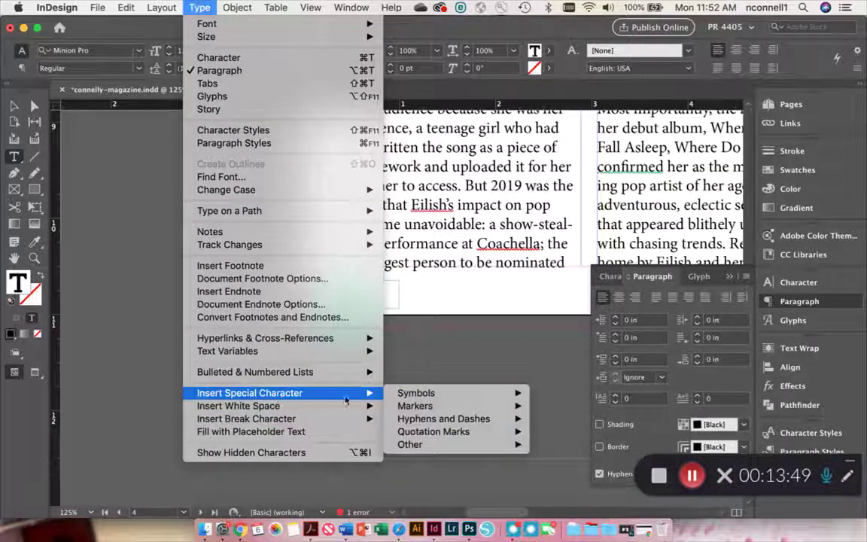
pyautogui.moveTo(421, 405)
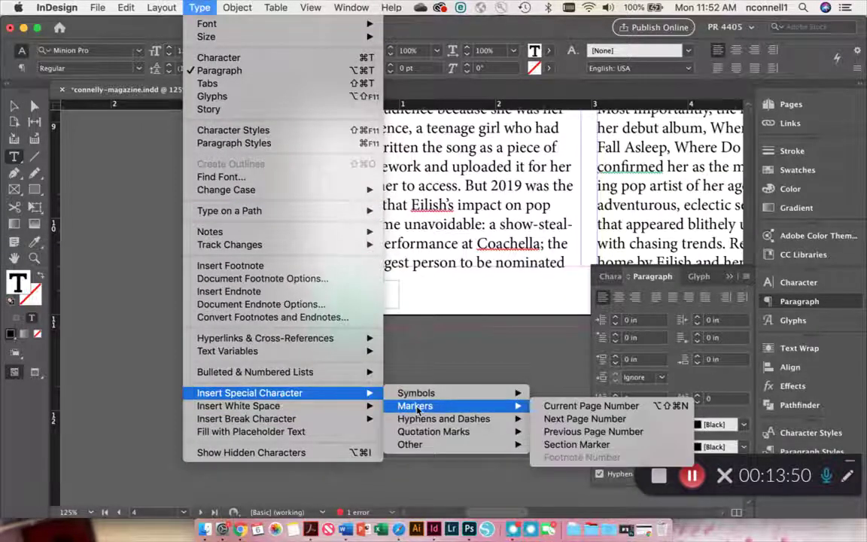
pyautogui.click(545, 407)
pyautogui.click(14, 105)
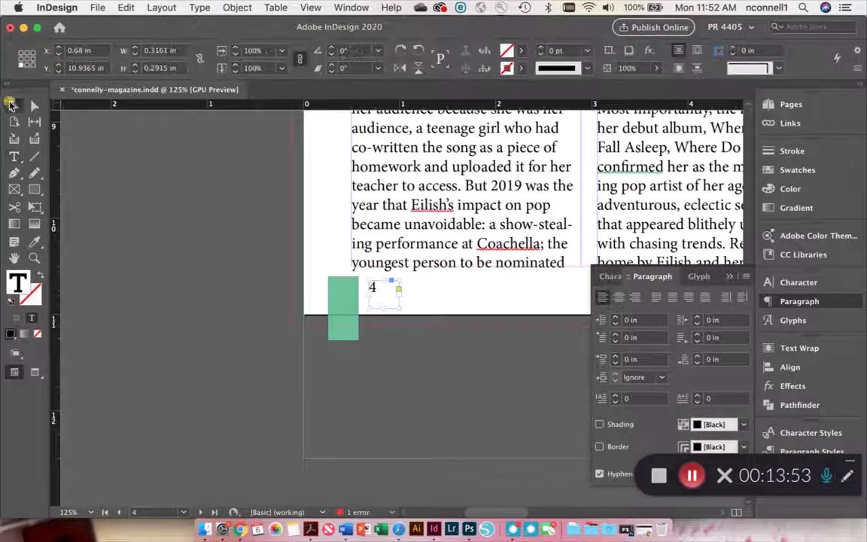
pyautogui.moveTo(380, 295); pyautogui.dragTo(344, 295)
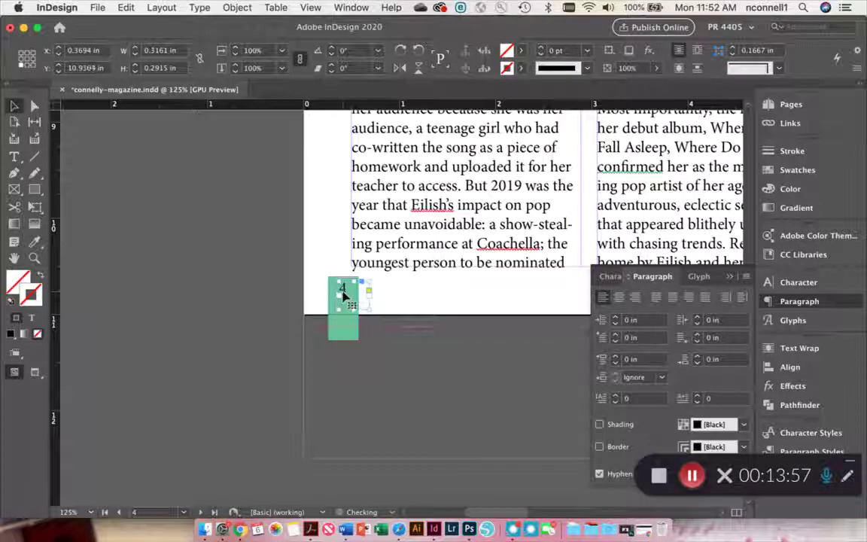
# Set the page number's text fill to [Paper] so it shows white.
pyautogui.doubleClick(343, 295)
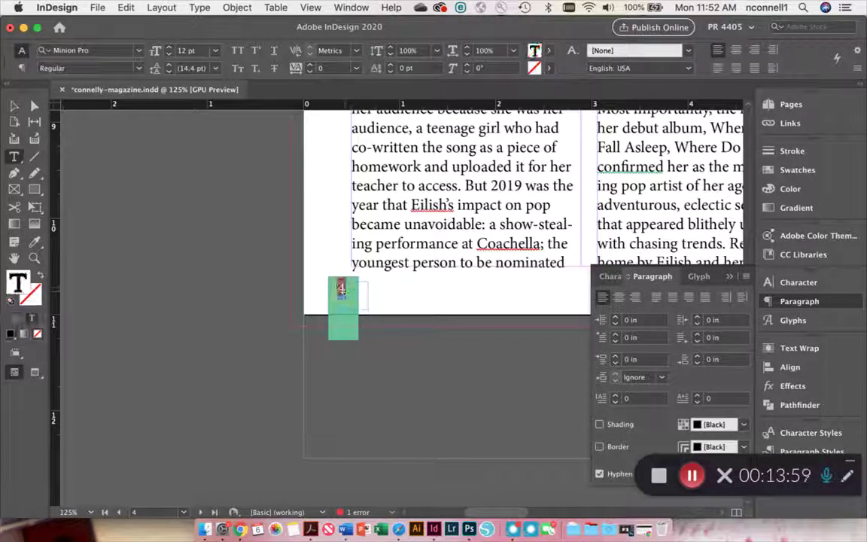
pyautogui.click(549, 51)
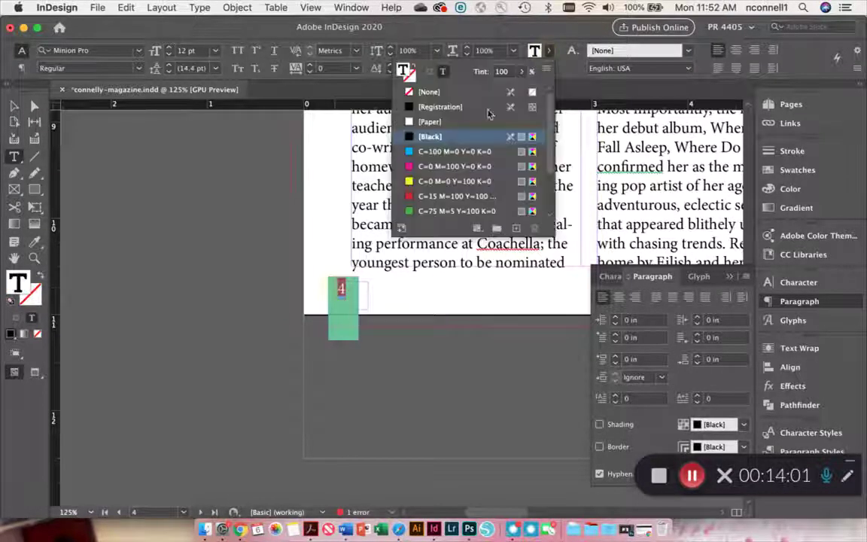
pyautogui.click(430, 122)
pyautogui.click(395, 293)
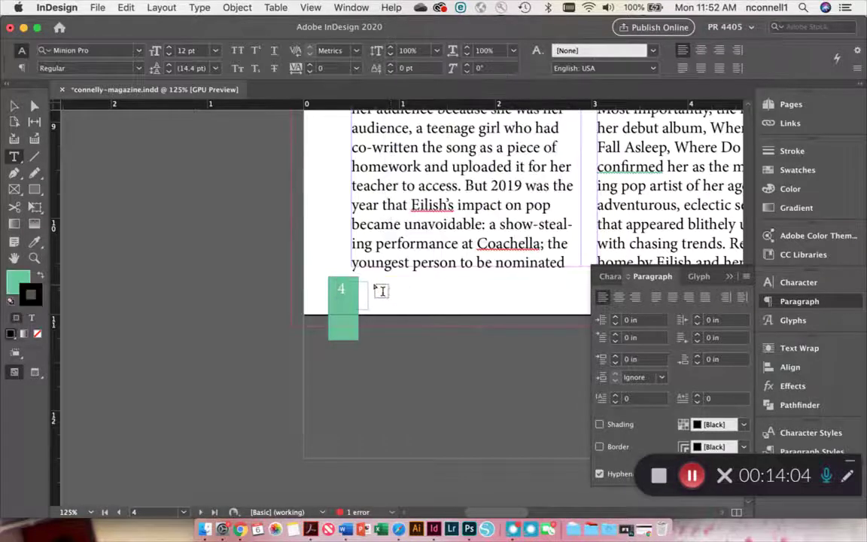
# Type the footer 'RollingStone Spring 2020' in a new text frame beside the tab.
pyautogui.moveTo(371, 284); pyautogui.dragTo(534, 308)
pyautogui.write('Rollingst')
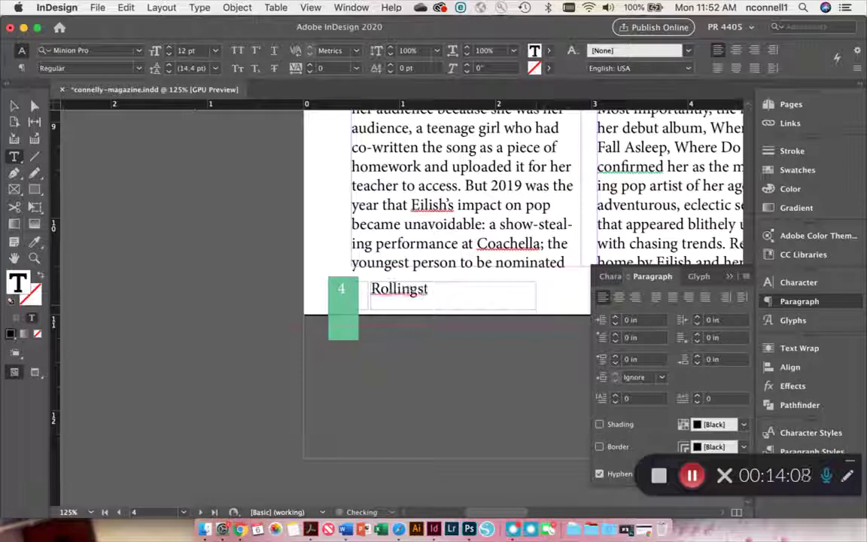
pyautogui.write('one S')
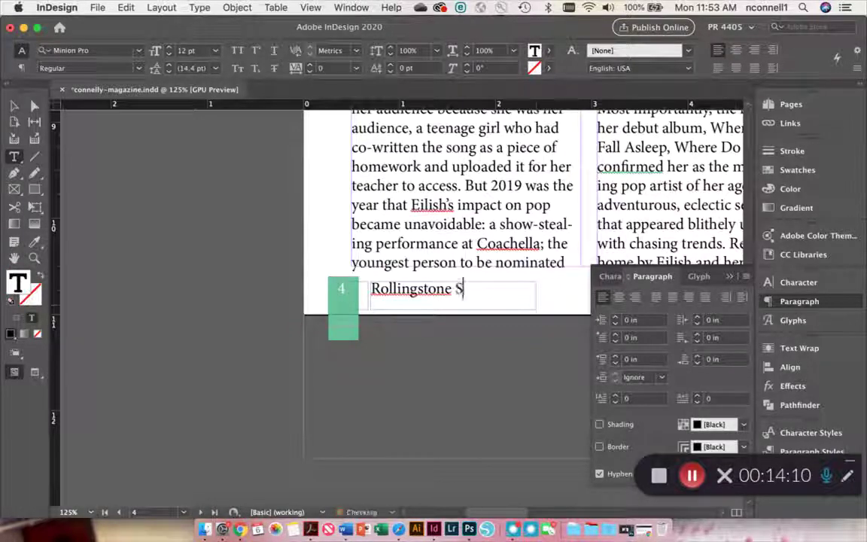
pyautogui.write('pring 22')
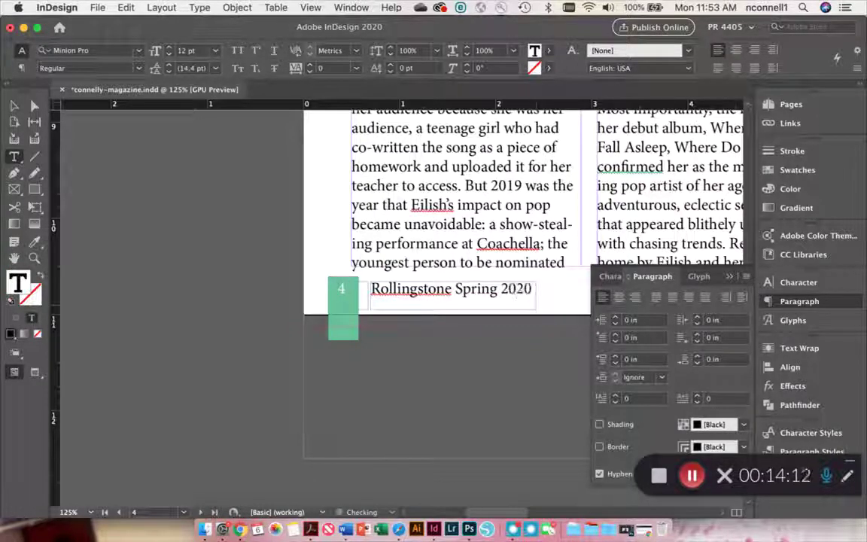
pyautogui.moveTo(424, 289); pyautogui.dragTo(418, 288)
pyautogui.write('S')
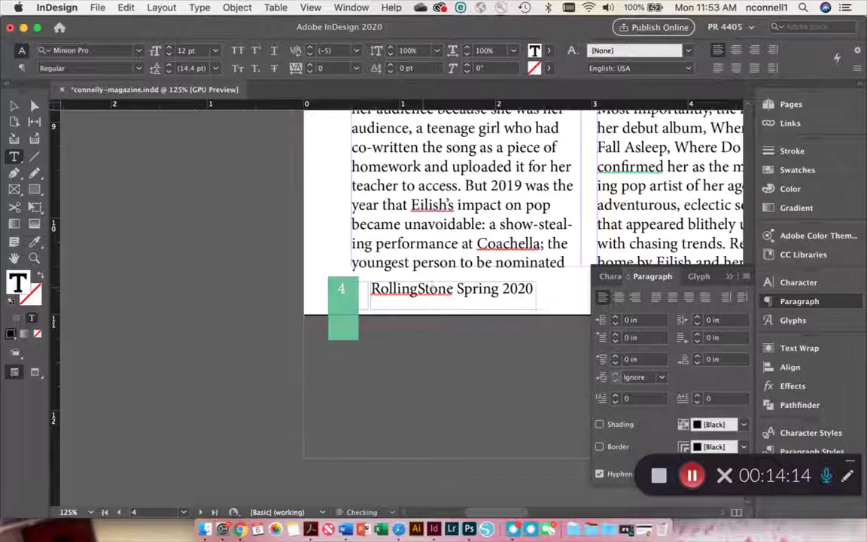
# Set all the footer text in Adobe Garamond Pro Bold Italic.
pyautogui.press('super+a')
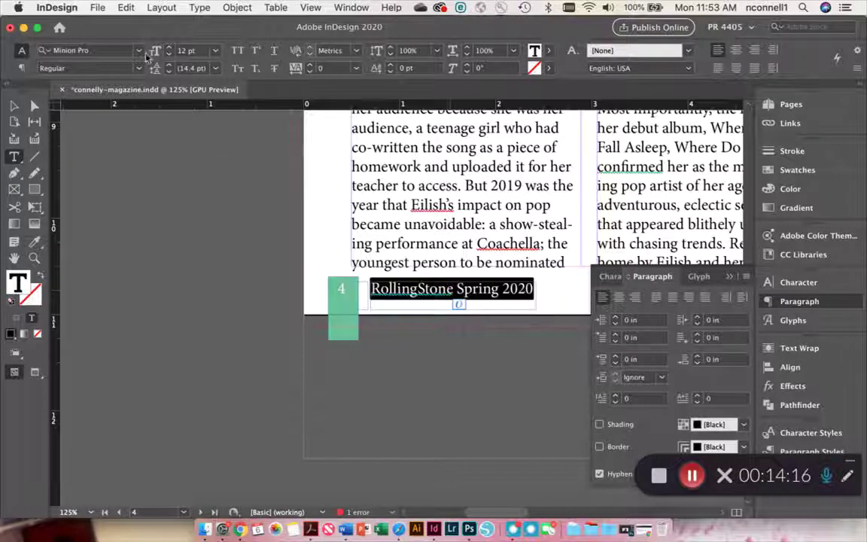
pyautogui.click(87, 50)
pyautogui.write('gara')
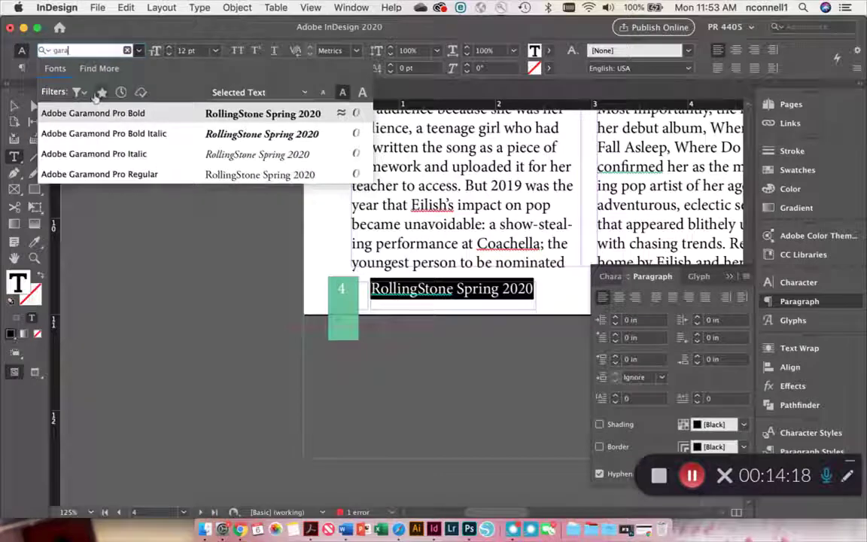
pyautogui.click(104, 133)
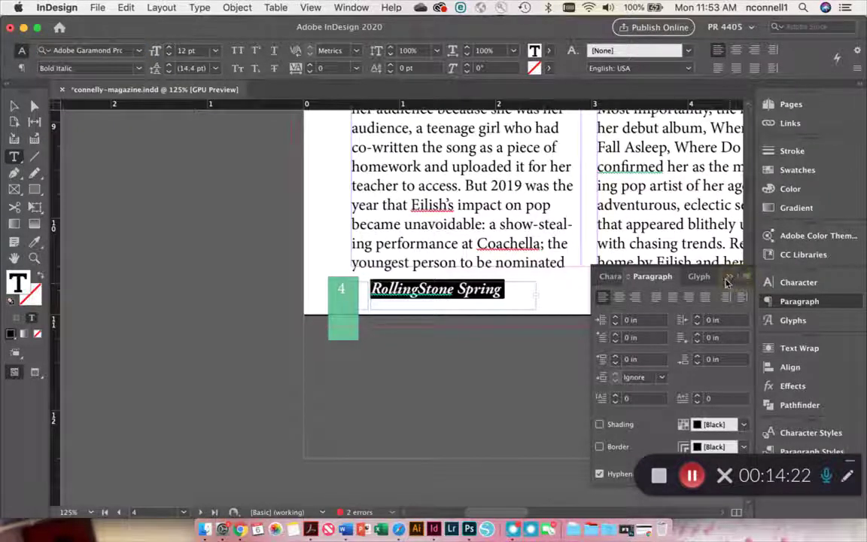
pyautogui.click(734, 277)
# Widen the footer frame so the full line including 2020 shows.
pyautogui.click(13, 105)
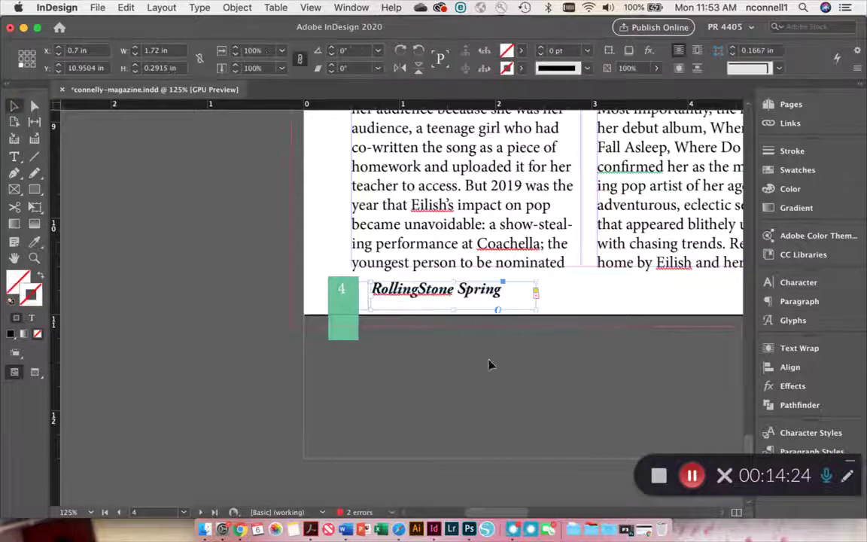
pyautogui.click(470, 344)
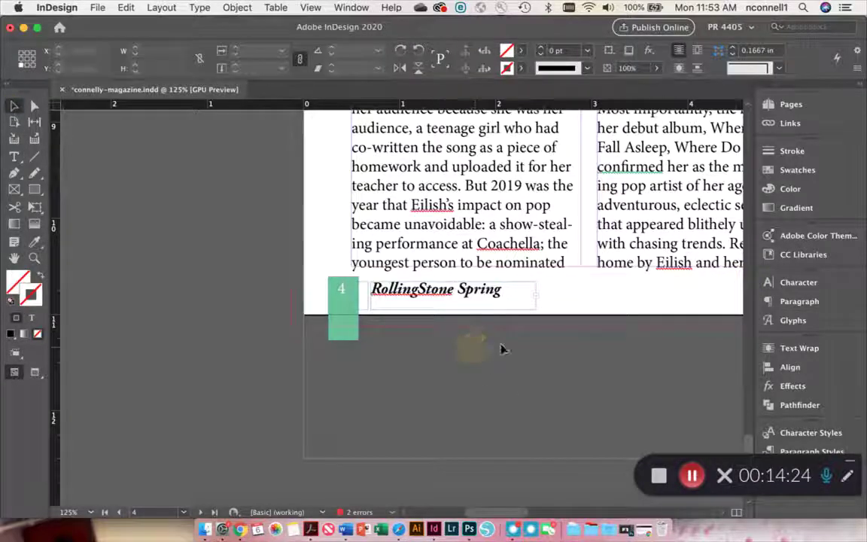
pyautogui.click(519, 305)
pyautogui.moveTo(536, 309); pyautogui.dragTo(561, 309)
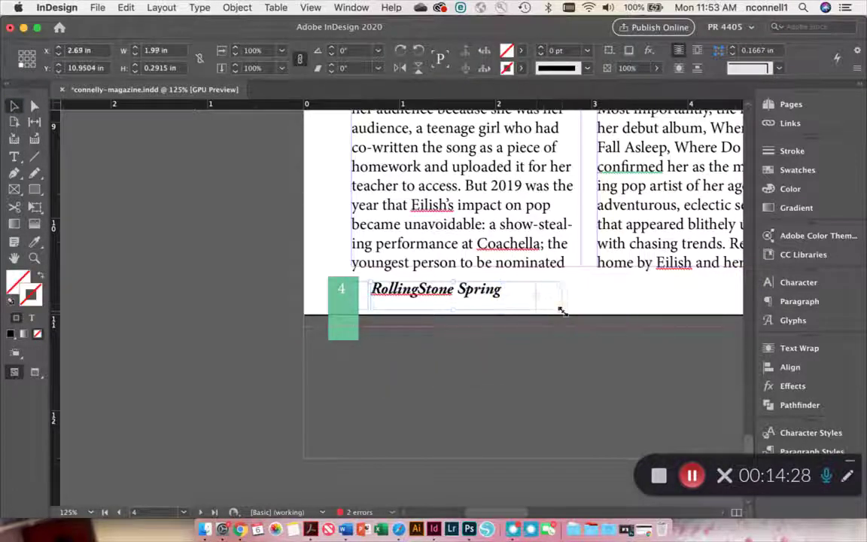
pyautogui.click(441, 377)
# Paste the footer and green page-number block in place on page 5, then send it backward.
pyautogui.click(337, 291)
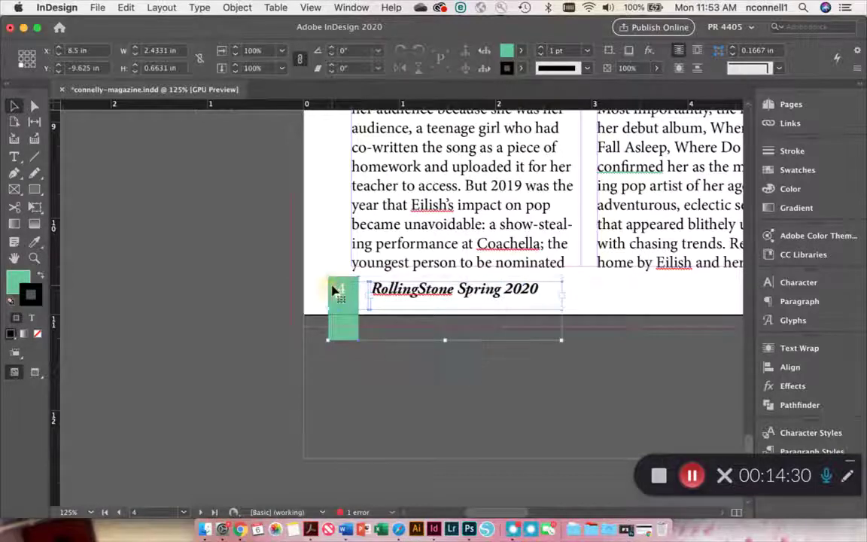
pyautogui.hscroll(15, 557, 331)
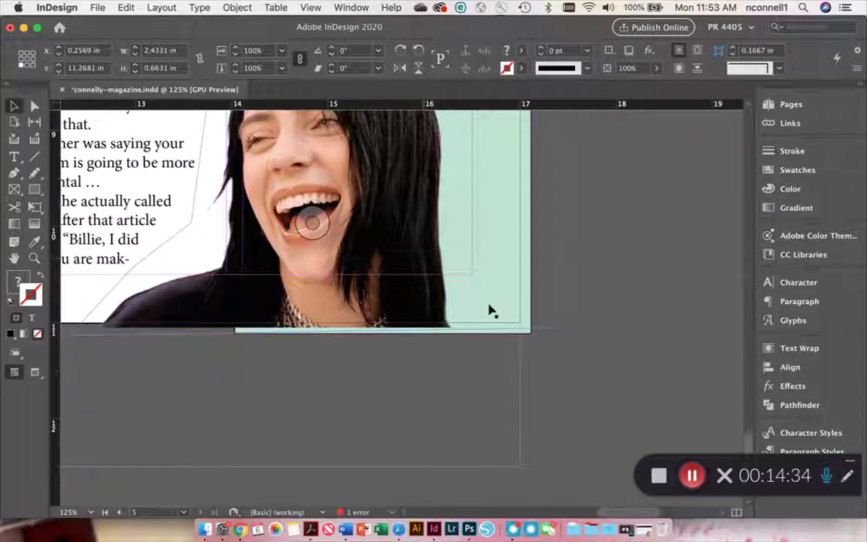
pyautogui.rightClick(489, 311)
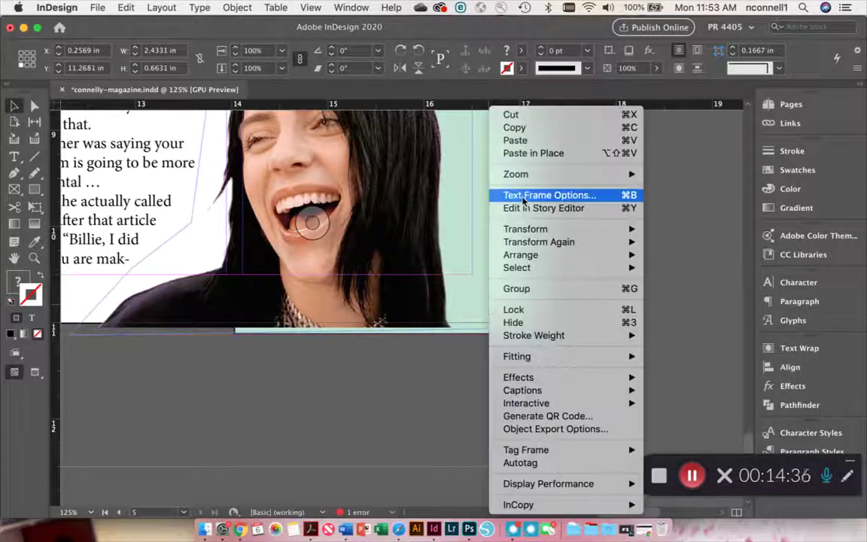
pyautogui.click(525, 151)
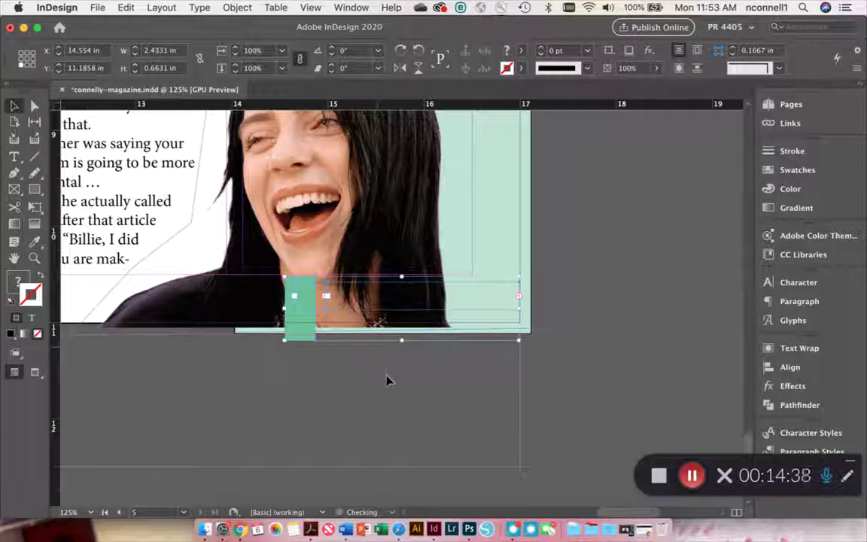
pyautogui.rightClick(299, 320)
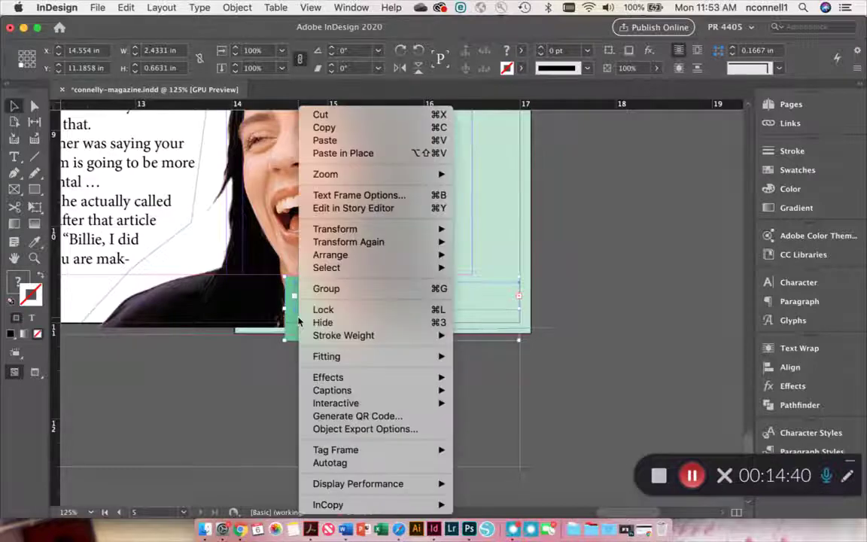
pyautogui.moveTo(352, 339)
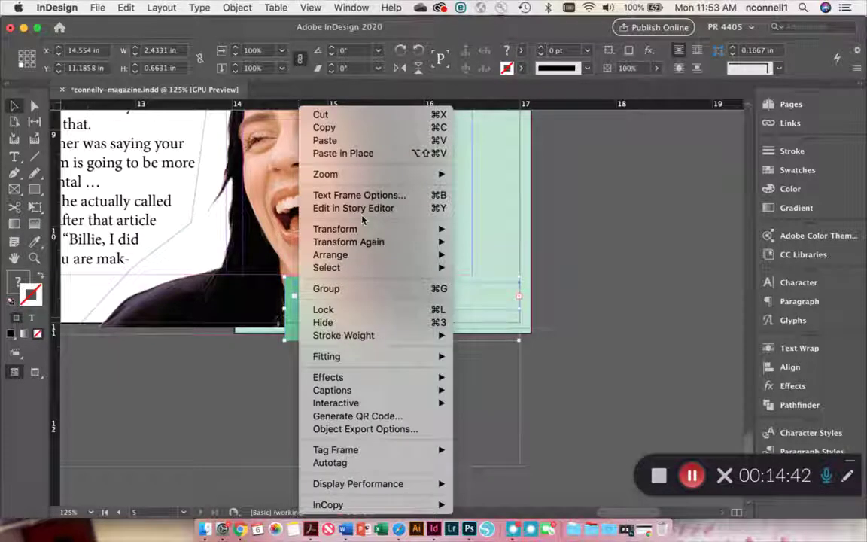
pyautogui.moveTo(350, 357)
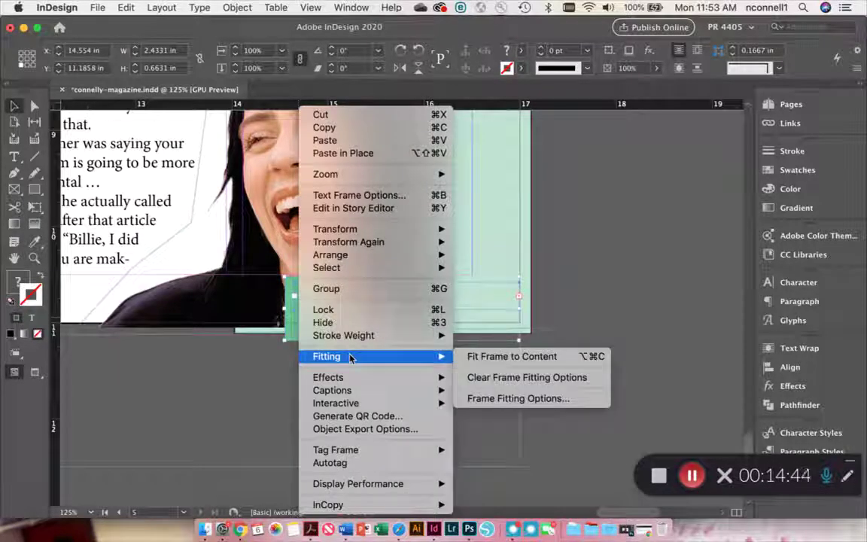
pyautogui.moveTo(379, 255)
pyautogui.click(481, 254)
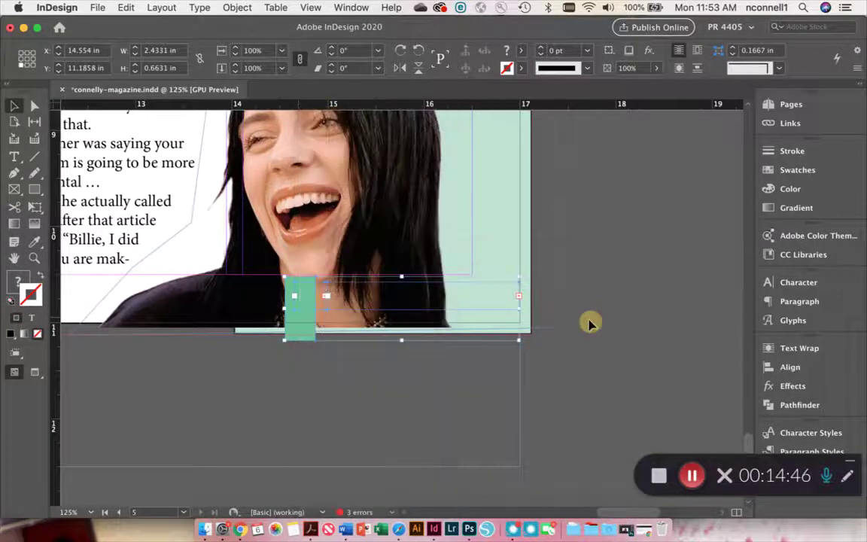
# Set the page 5 footer text frame to Ignore Text Wrap.
pyautogui.click(481, 302)
pyautogui.click(482, 301)
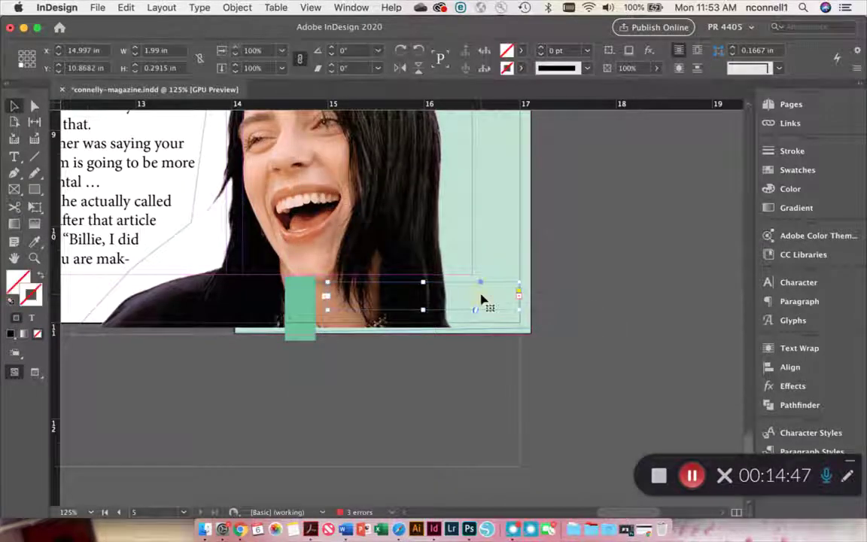
pyautogui.click(210, 8)
pyautogui.moveTo(249, 211)
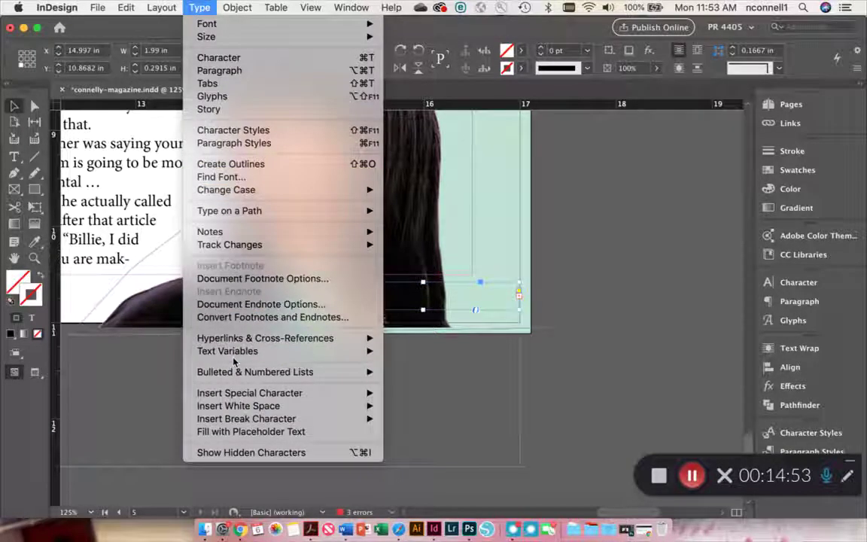
pyautogui.moveTo(225, 8)
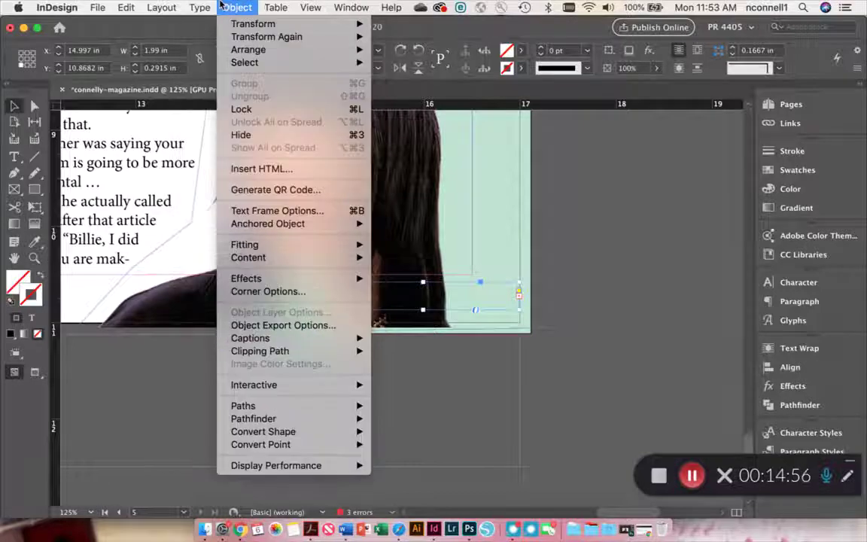
pyautogui.click(262, 211)
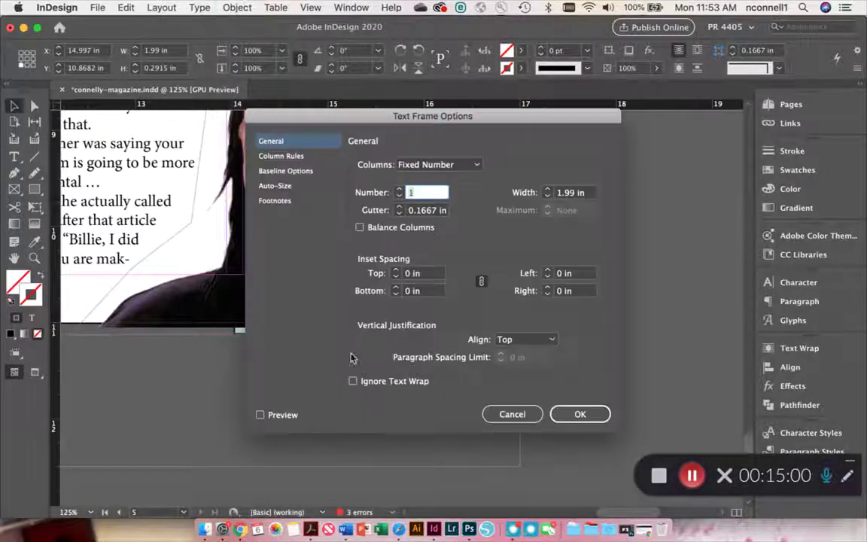
pyautogui.click(353, 381)
pyautogui.click(577, 413)
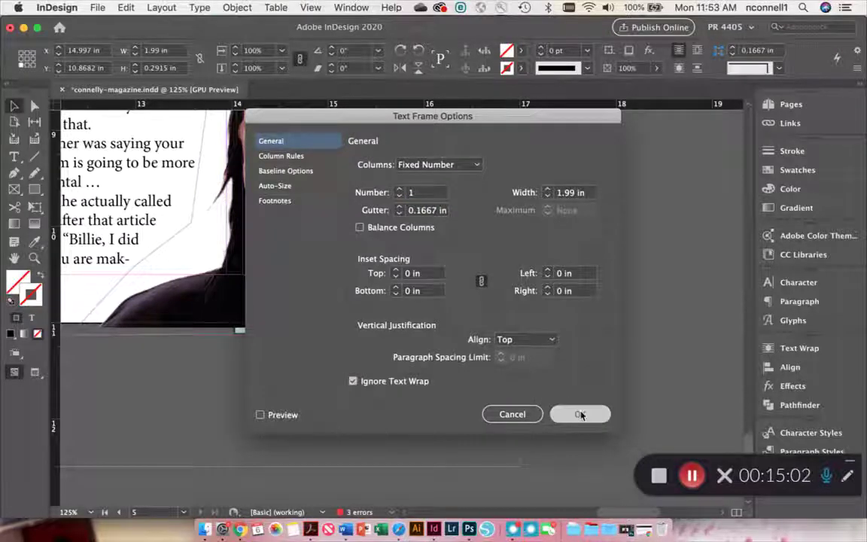
# Colour the whole footer line white (Paper).
pyautogui.click(422, 289)
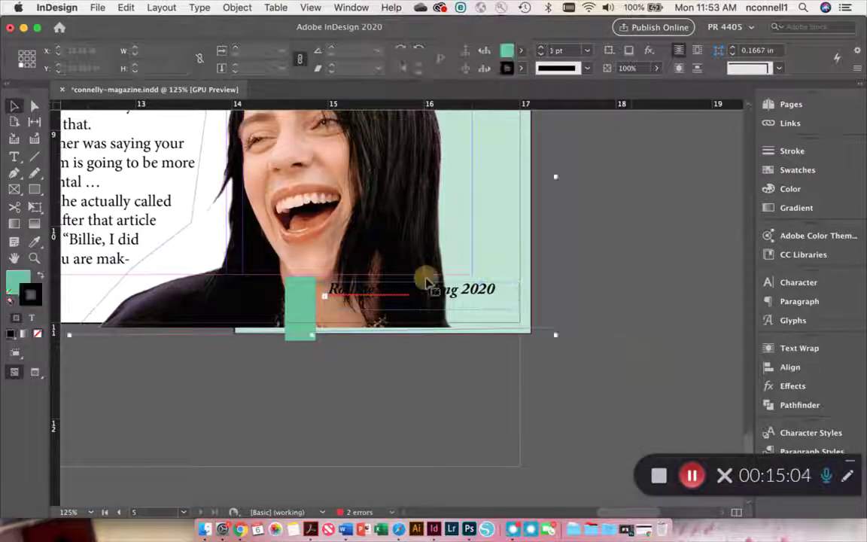
pyautogui.tripleClick(422, 289)
pyautogui.click(548, 53)
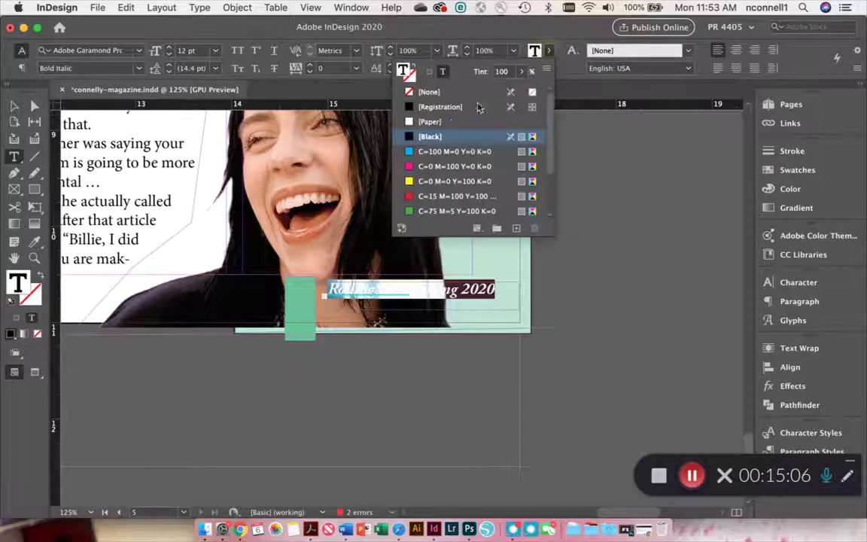
pyautogui.click(430, 122)
# Shift the green page-number frame and the footer text frame left so they sit clear of each other.
pyautogui.click(15, 106)
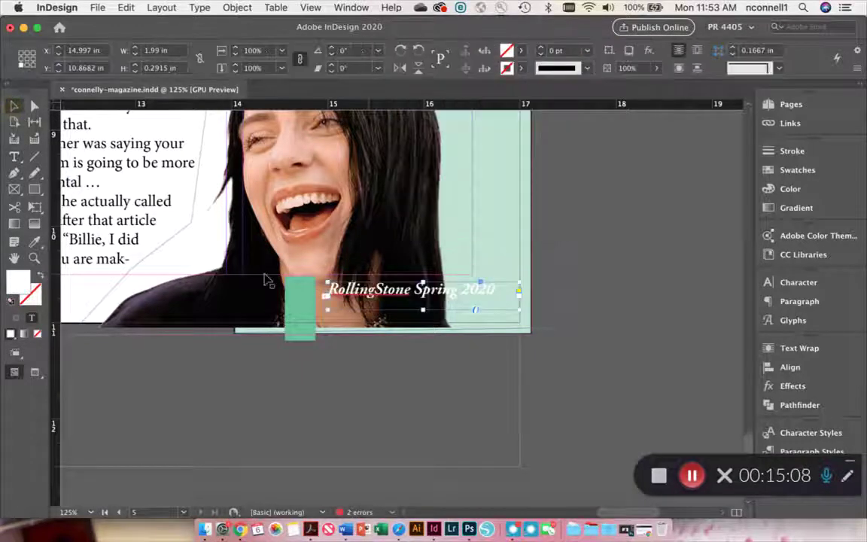
pyautogui.click(305, 295)
pyautogui.moveTo(295, 309); pyautogui.dragTo(483, 322)
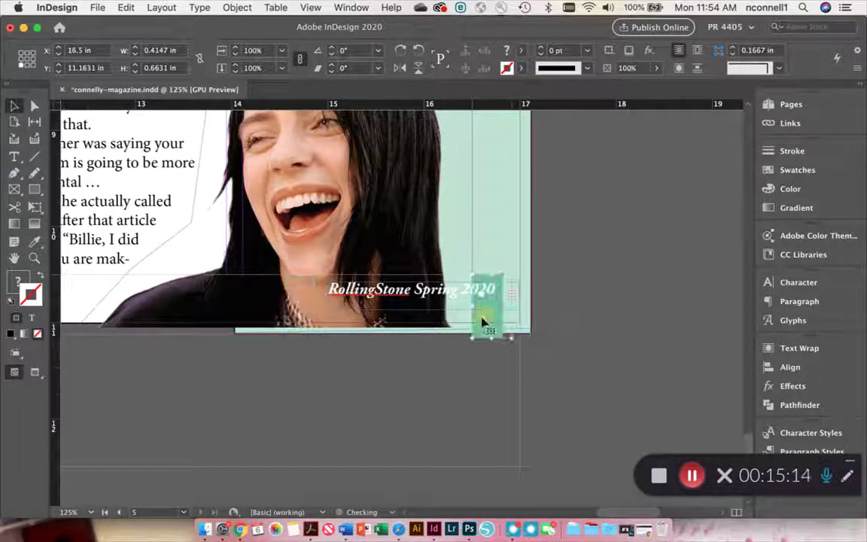
pyautogui.click(583, 305)
pyautogui.click(508, 300)
pyautogui.click(509, 300)
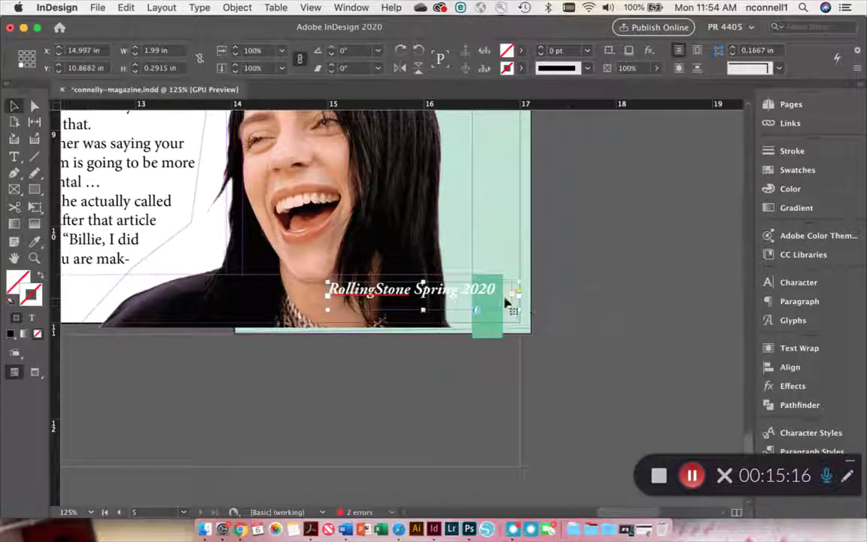
pyautogui.moveTo(433, 300); pyautogui.dragTo(376, 298)
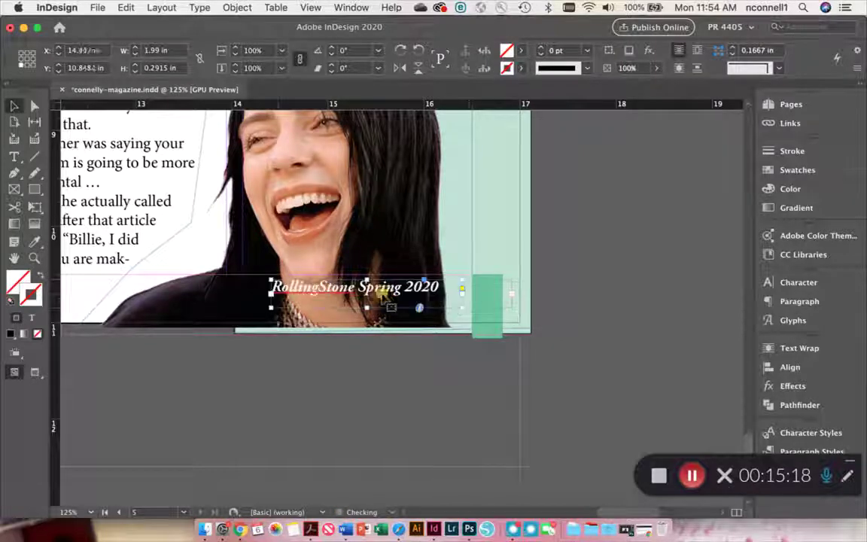
# Make the green page-number frame ignore text wrap.
pyautogui.click(490, 301)
pyautogui.click(237, 6)
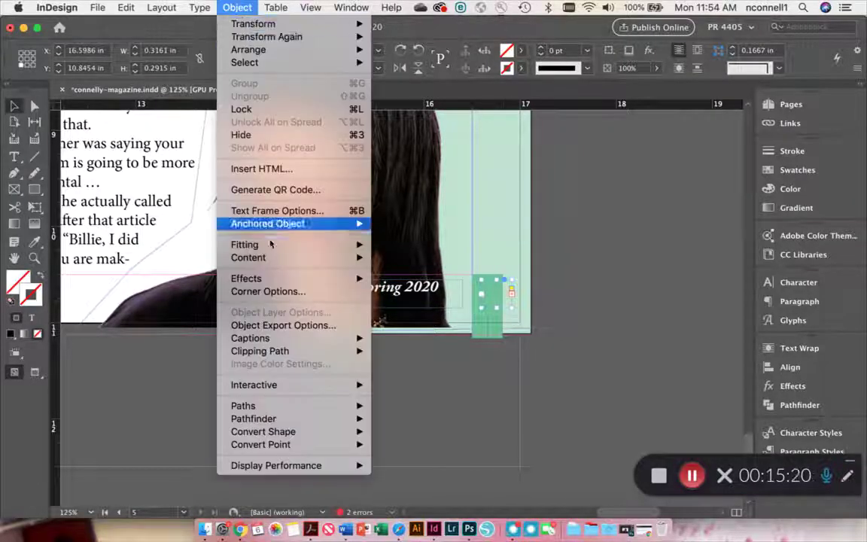
pyautogui.moveTo(271, 247)
pyautogui.click(277, 211)
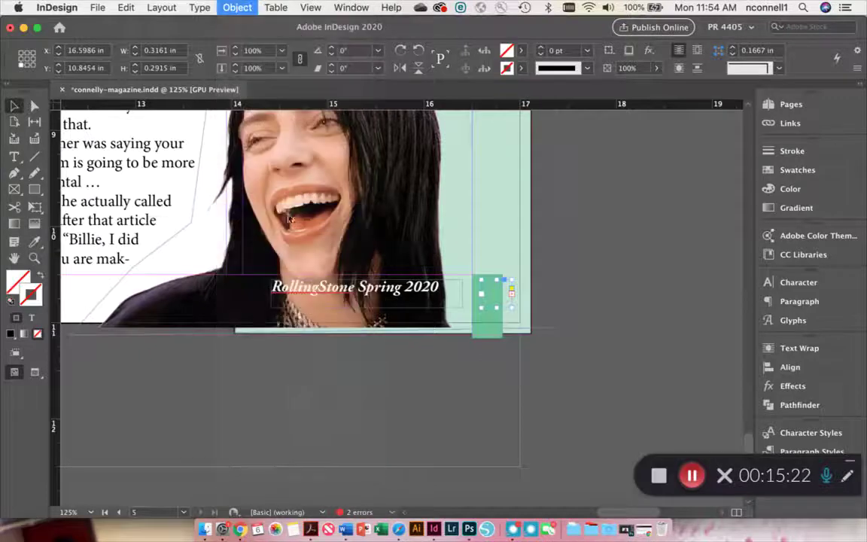
pyautogui.click(354, 379)
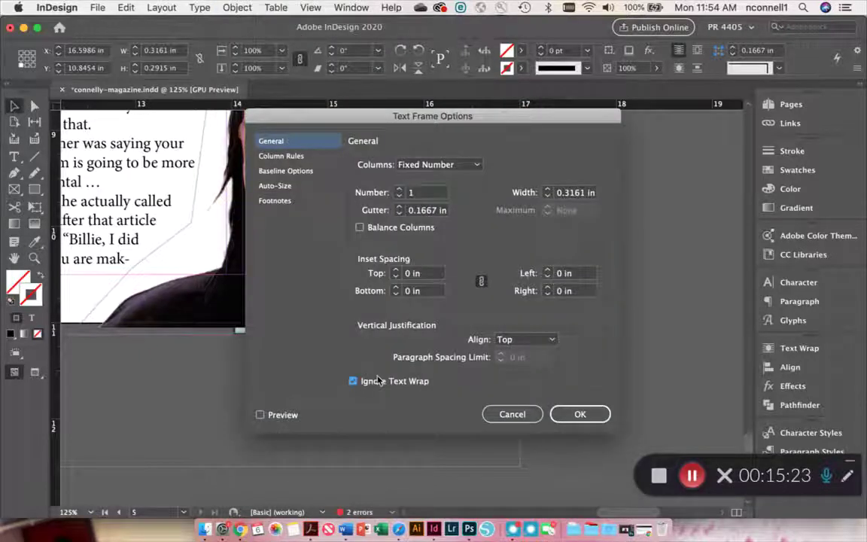
pyautogui.click(566, 412)
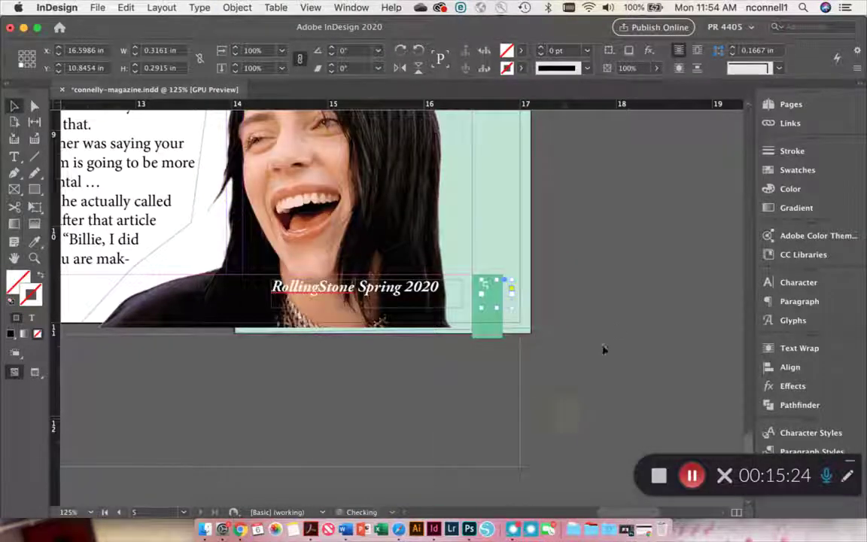
# Right-align the 'RollingStone Spring 2020' footer line, then deselect its frame.
pyautogui.click(419, 300)
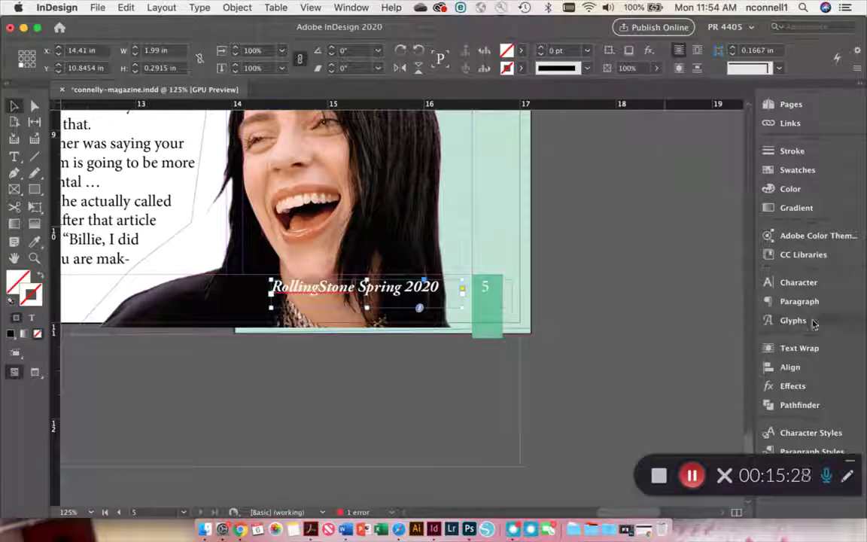
pyautogui.click(799, 301)
pyautogui.click(635, 297)
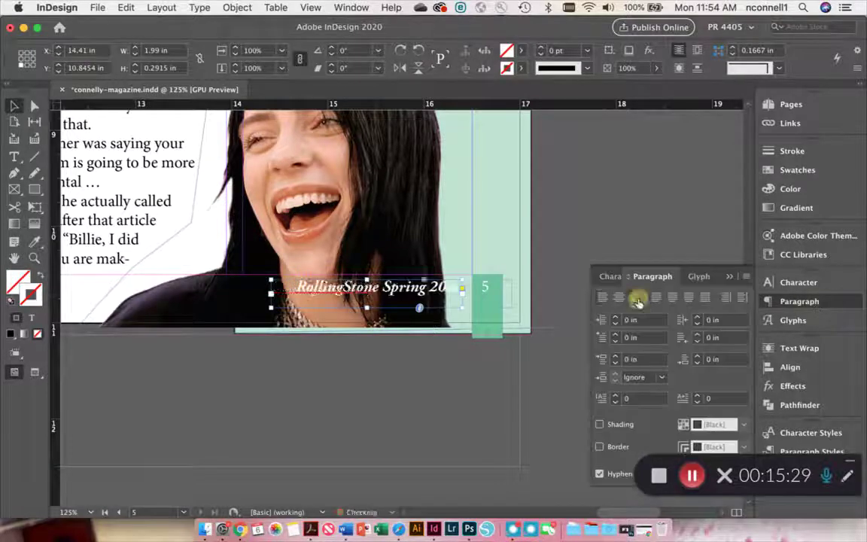
pyautogui.click(575, 187)
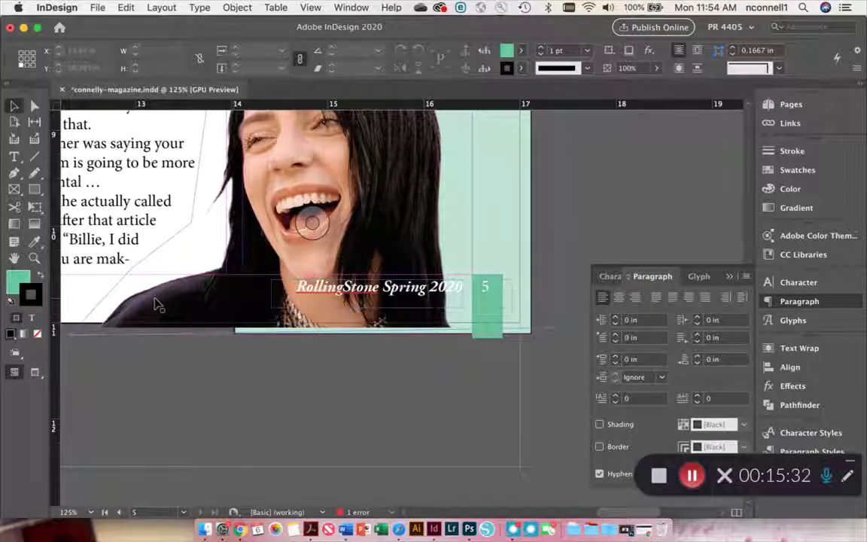
pyautogui.hscroll(-5, 155, 304)
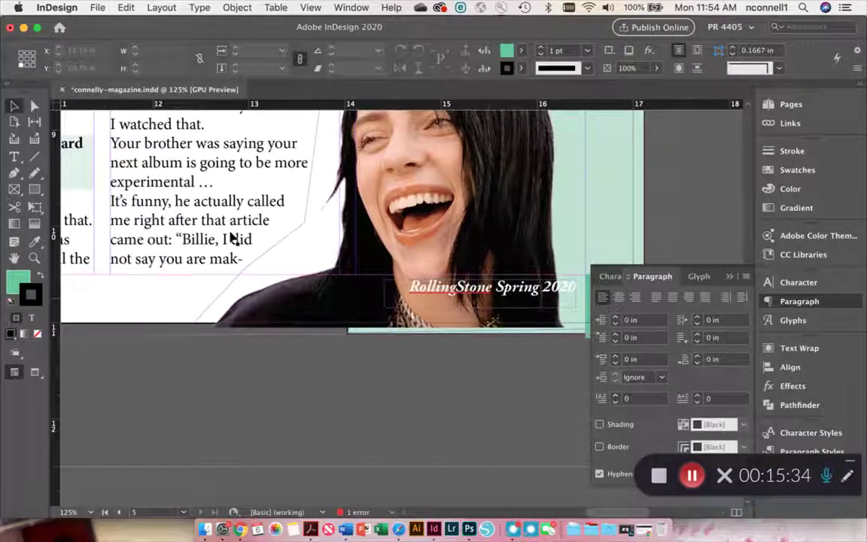
# Delete the interview's closing lines and leftover text after 'experimental …'.
pyautogui.doubleClick(233, 238)
pyautogui.moveTo(242, 259); pyautogui.dragTo(111, 200)
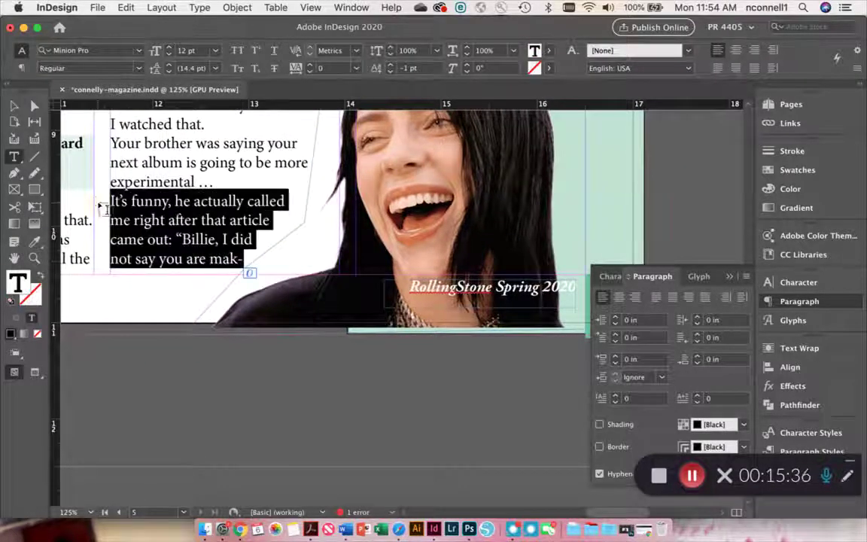
pyautogui.press('BackSpace')
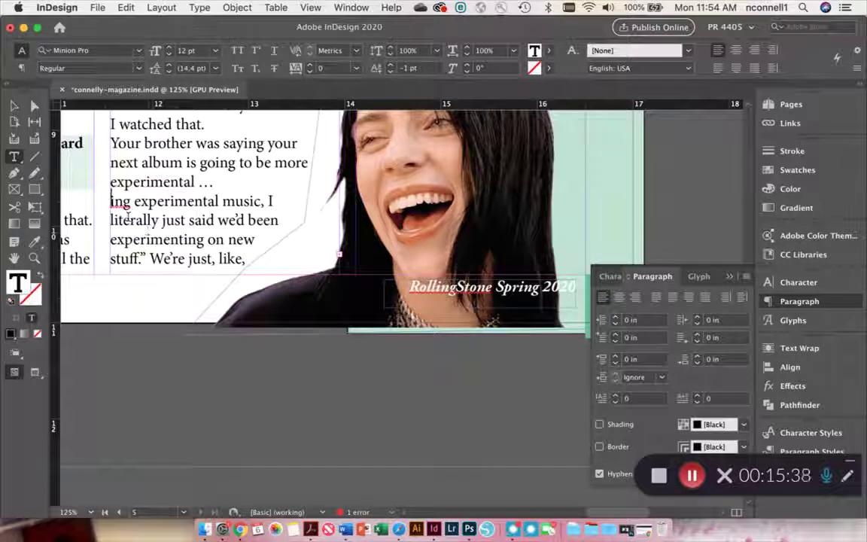
pyautogui.moveTo(243, 257); pyautogui.dragTo(112, 202)
pyautogui.press('BackSpace')
# Add a Webdings heart (typed P) as the end mark after 'experimental …'.
pyautogui.click(240, 183)
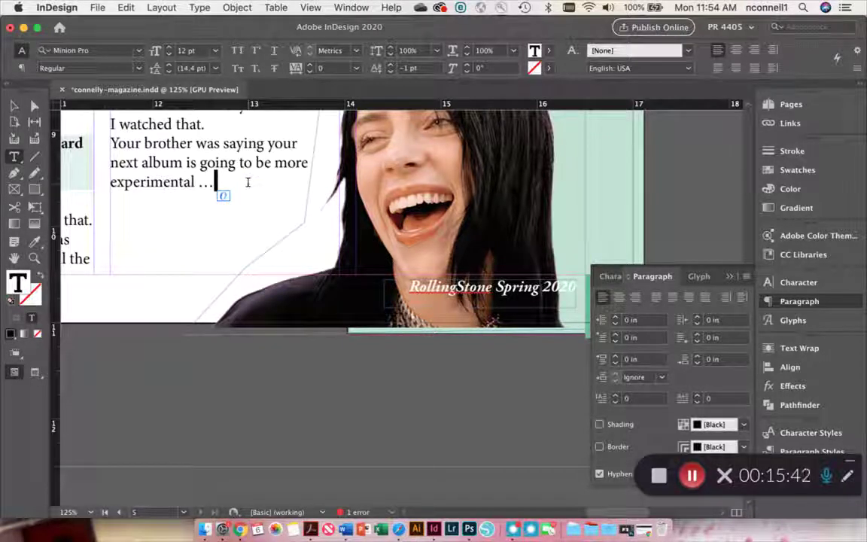
pyautogui.press('super+z')
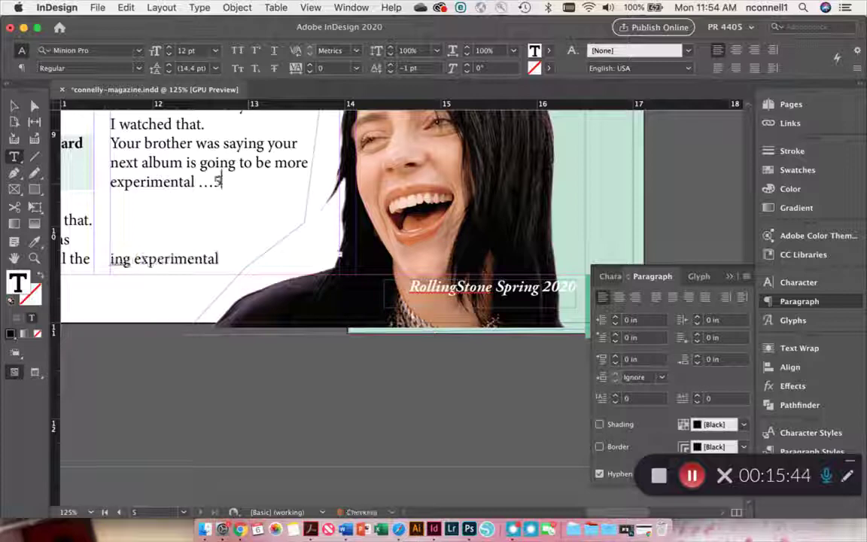
pyautogui.hotkey('shift', 'Left')
pyautogui.click(120, 51)
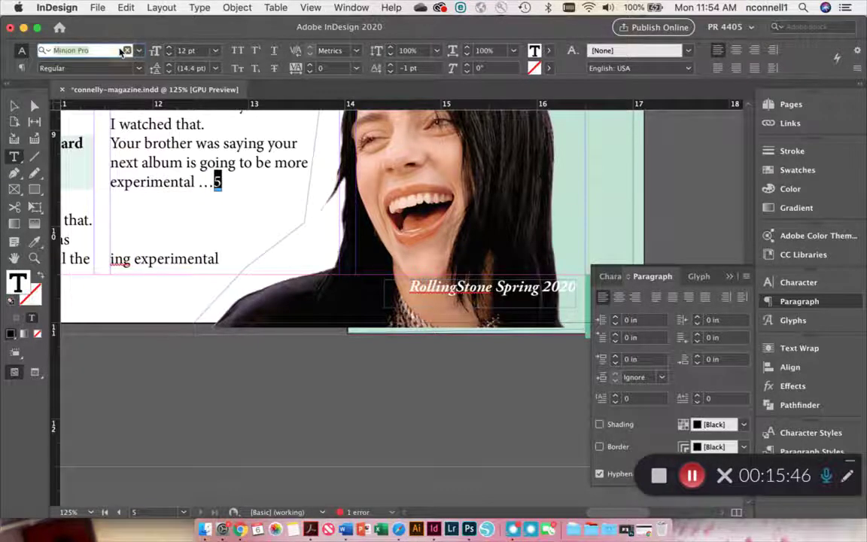
pyautogui.write('web')
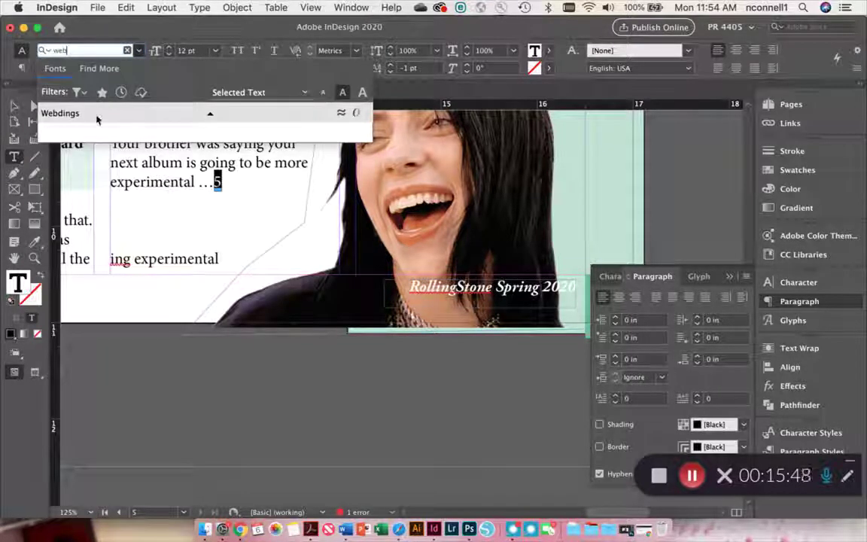
pyautogui.click(114, 123)
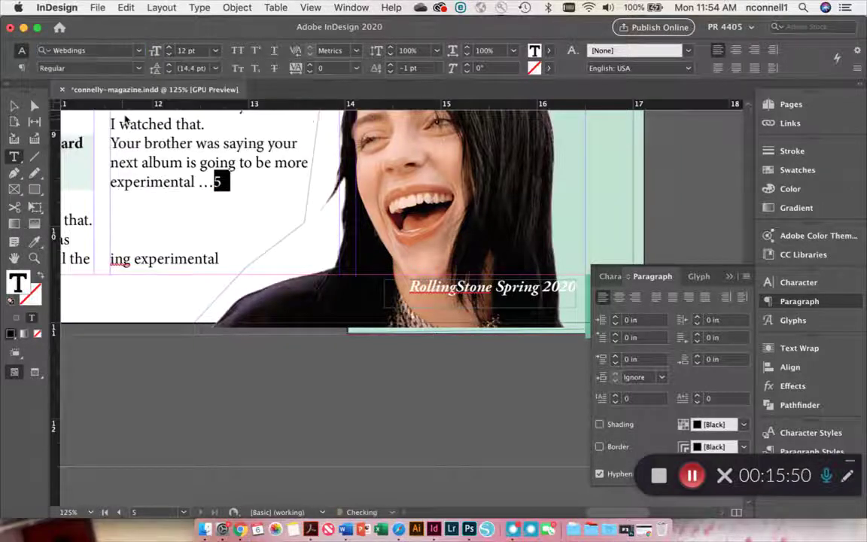
pyautogui.click(225, 188)
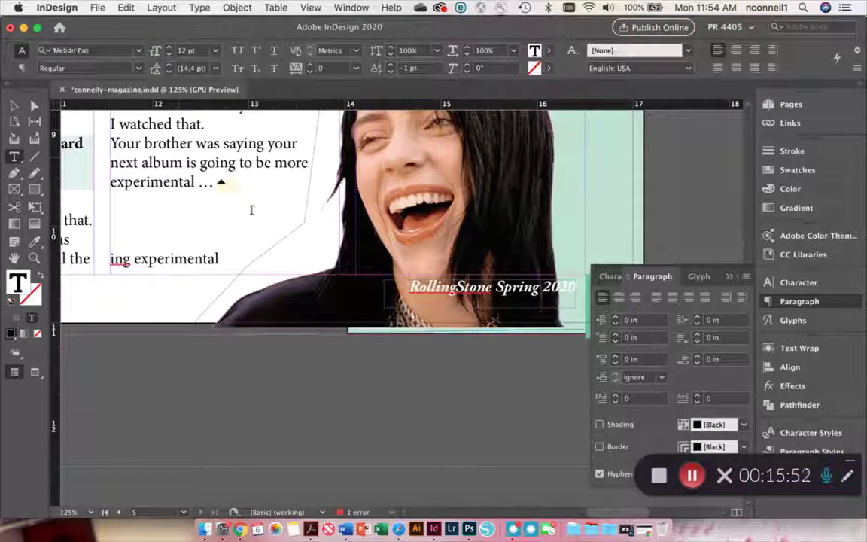
pyautogui.moveTo(226, 182); pyautogui.dragTo(216, 182)
pyautogui.press('Right')
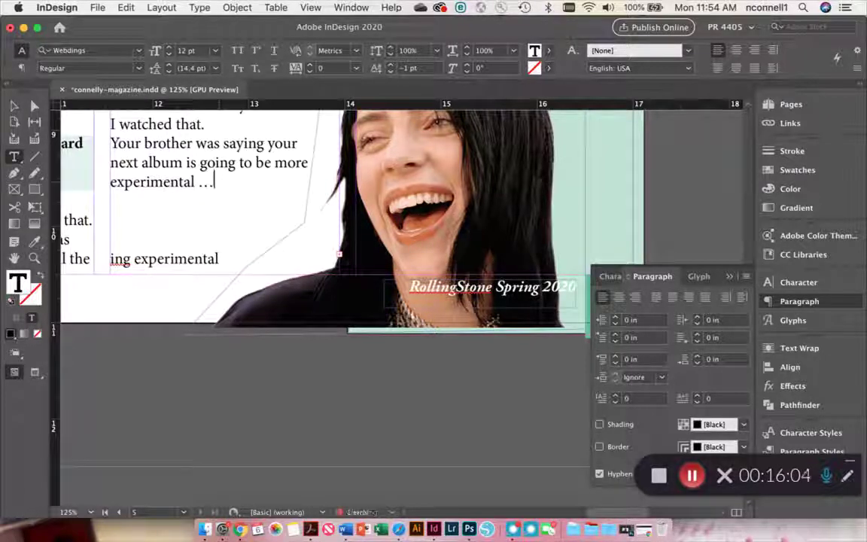
pyautogui.write('P')
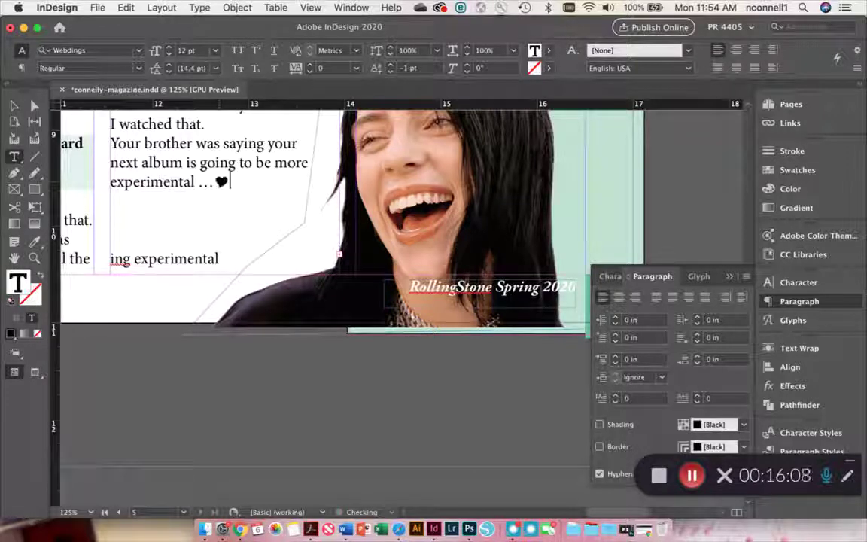
pyautogui.click(140, 229)
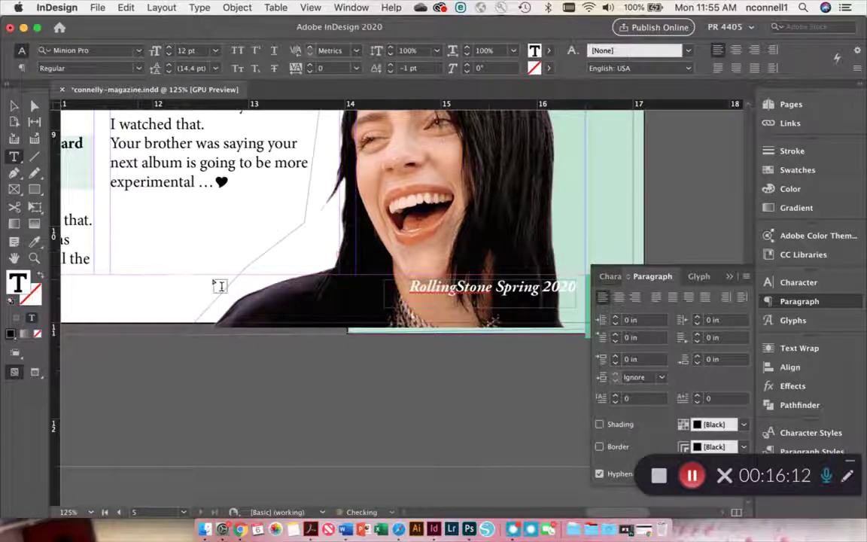
pyautogui.hscroll(-10, 218, 285)
pyautogui.scroll(10, 218, 285)
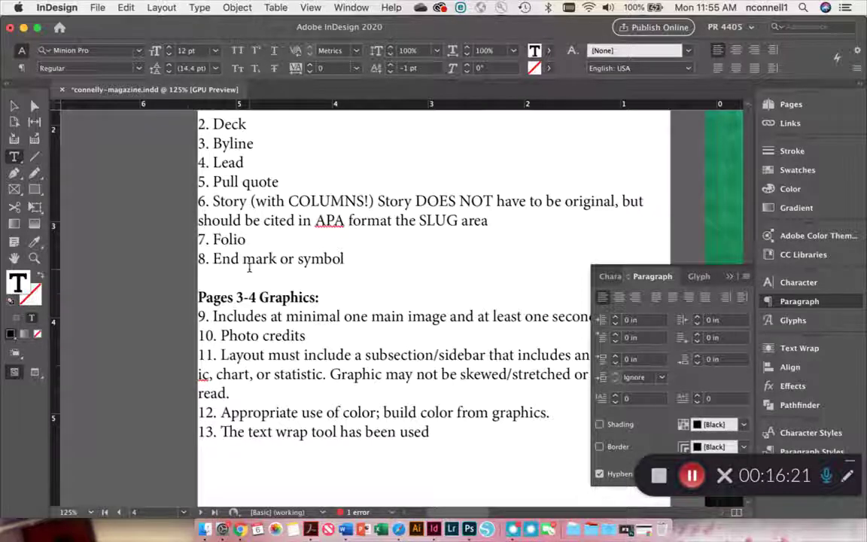
pyautogui.scroll(1, 249, 267)
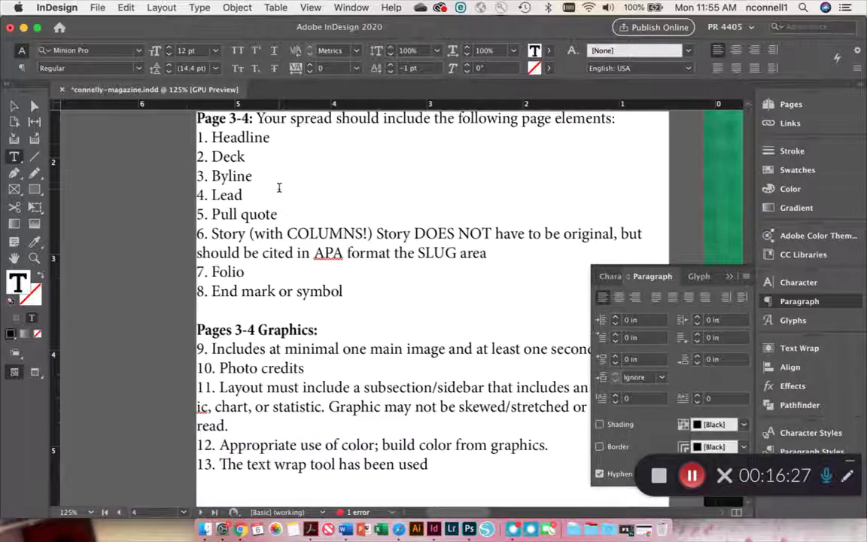
pyautogui.scroll(1, 279, 188)
pyautogui.hscroll(15, 249, 194)
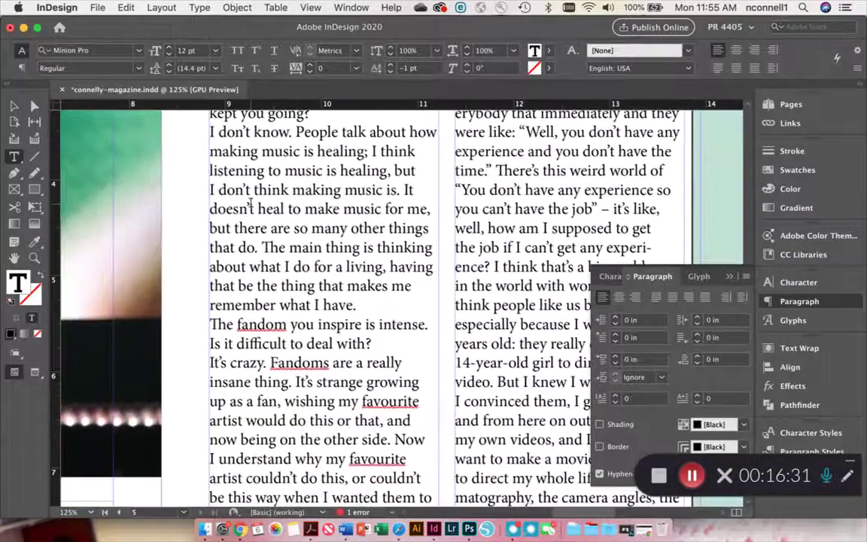
pyautogui.scroll(-2, 251, 202)
# Insert blank lines after 'remember what I have.' and after 'Is it difficult to deal with?'.
pyautogui.click(356, 290)
pyautogui.press('Return')
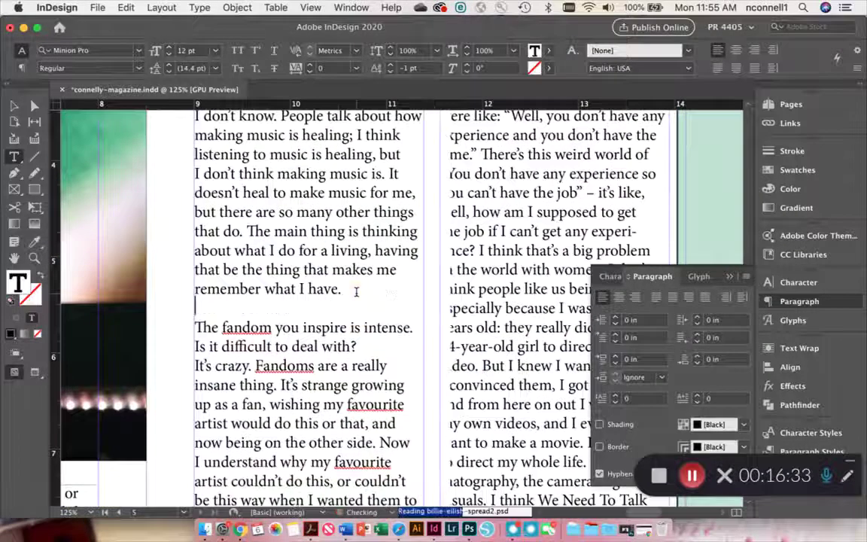
pyautogui.click(360, 346)
pyautogui.press('Return')
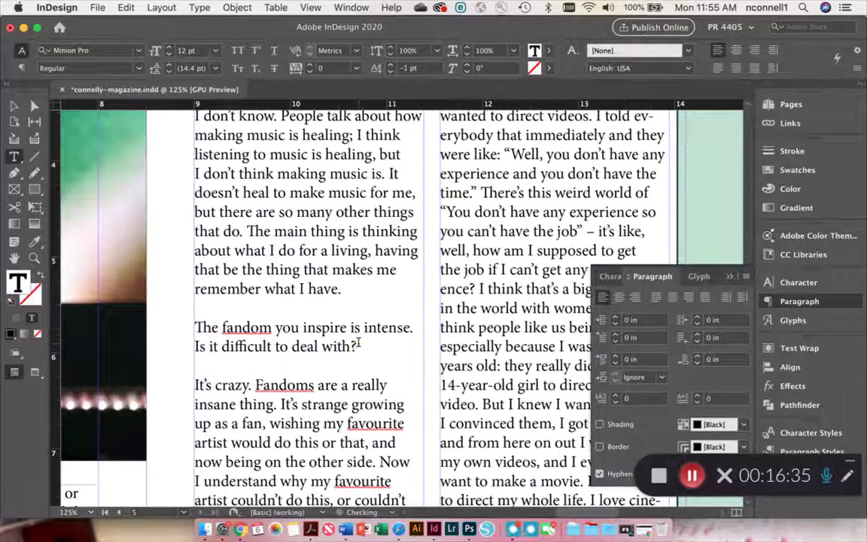
pyautogui.moveTo(366, 346); pyautogui.dragTo(199, 346)
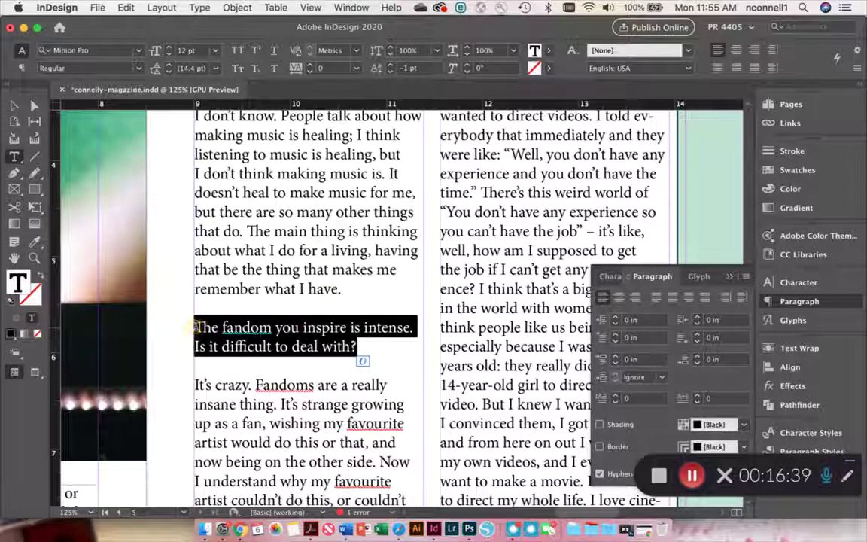
pyautogui.scroll(-5, 283, 340)
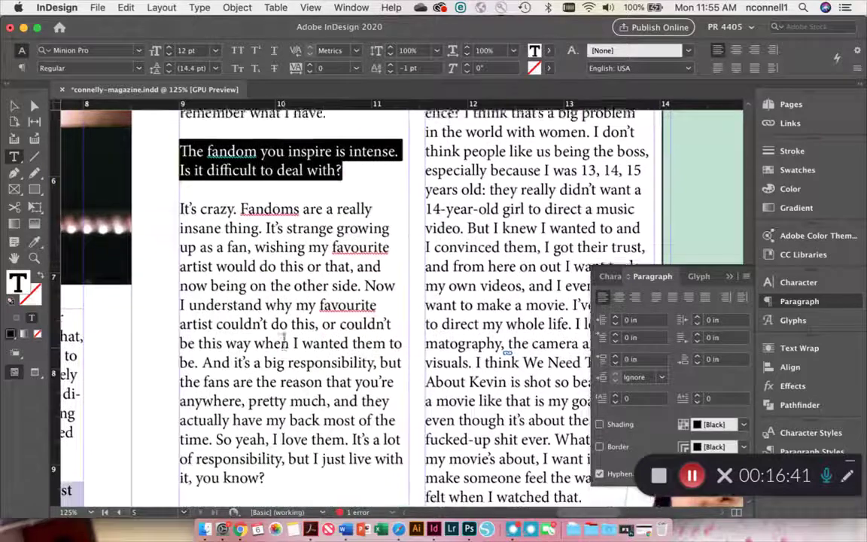
pyautogui.scroll(1, 283, 342)
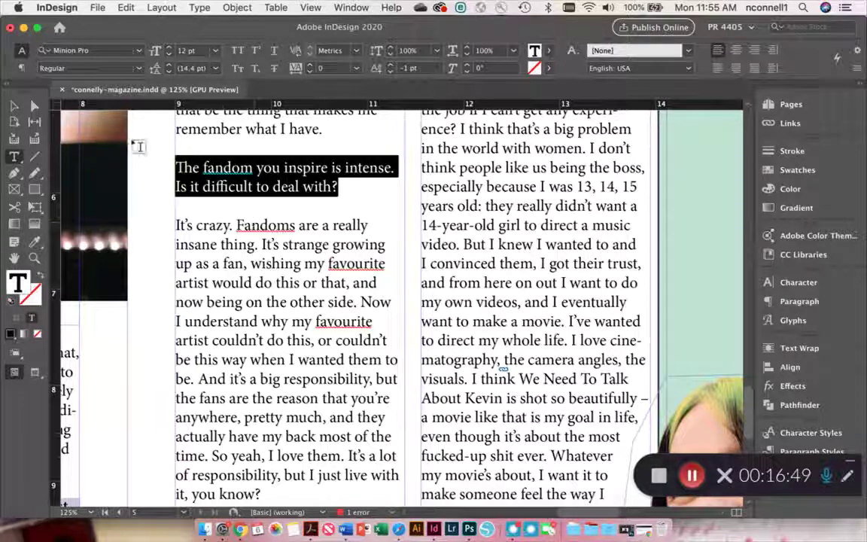
# Draw a box above the fandom question with no stroke, Paper fill, and bounding-box text wrap.
pyautogui.press('Escape')
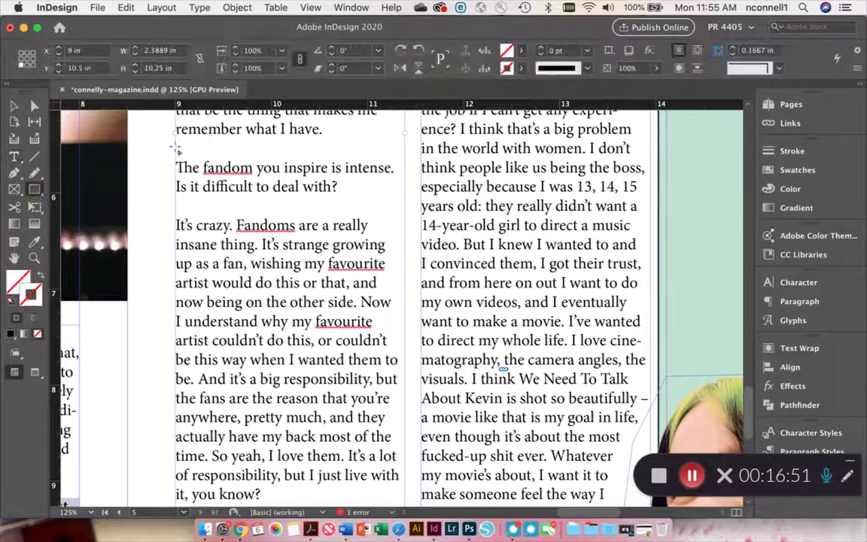
pyautogui.moveTo(175, 146); pyautogui.dragTo(409, 340)
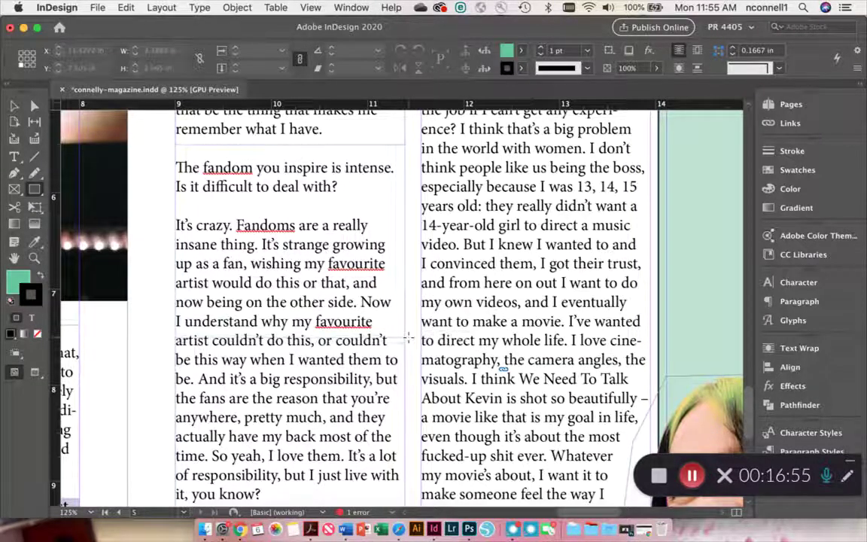
pyautogui.click(521, 68)
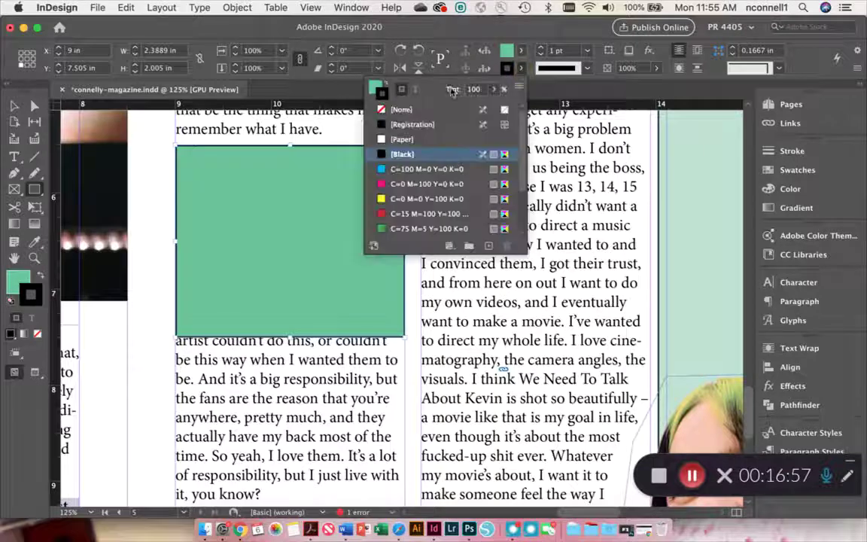
pyautogui.click(401, 110)
pyautogui.click(521, 50)
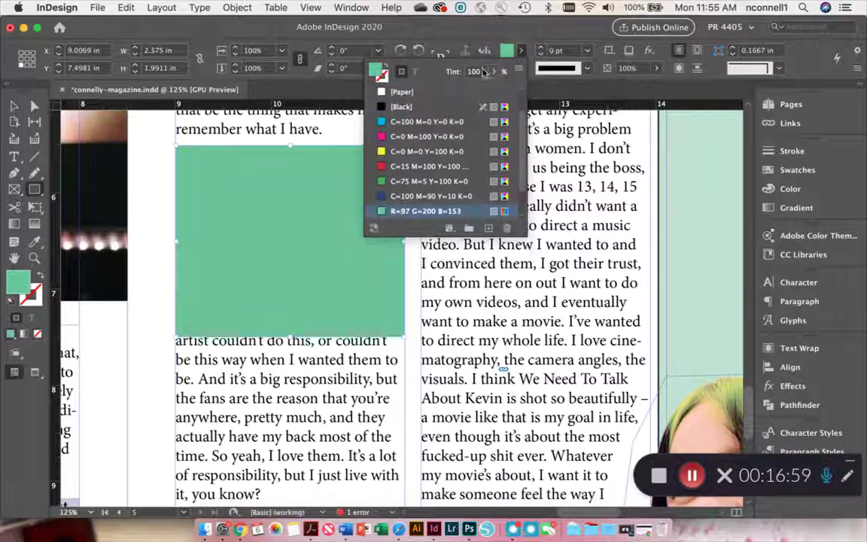
pyautogui.click(402, 121)
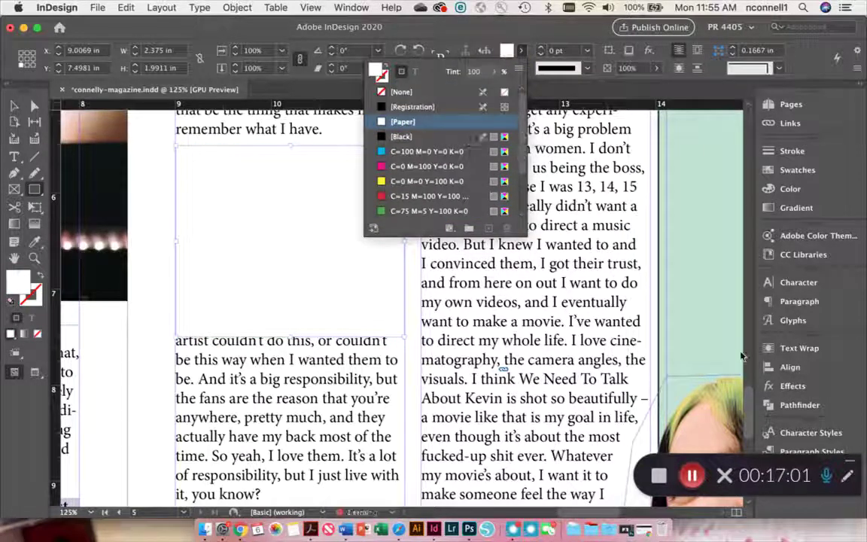
pyautogui.click(797, 348)
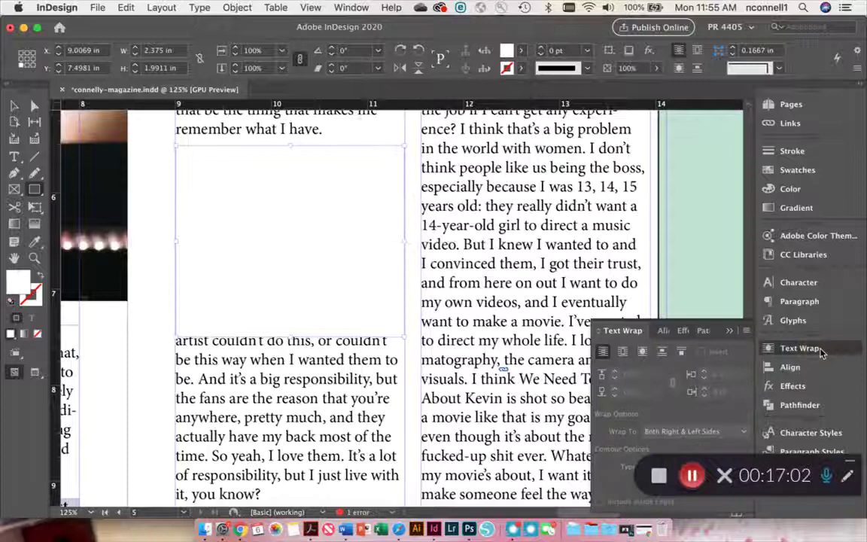
pyautogui.click(622, 352)
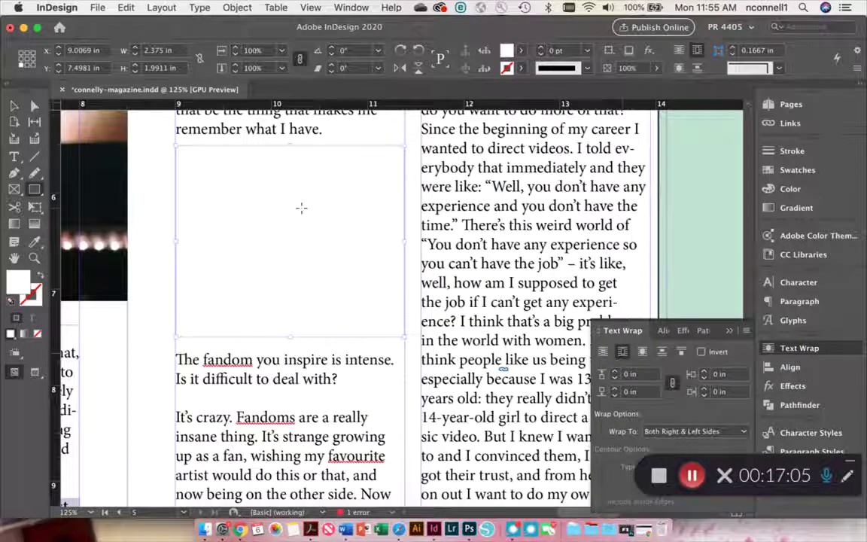
pyautogui.click(13, 157)
# Draw a text frame inside the white box and tick Ignore Text Wrap in its Text Frame Options.
pyautogui.moveTo(194, 163); pyautogui.dragTo(384, 325)
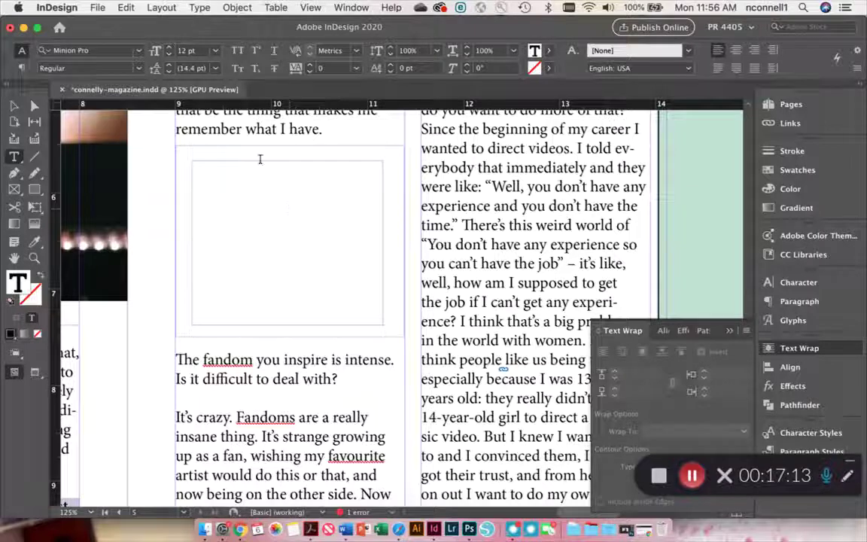
pyautogui.click(238, 8)
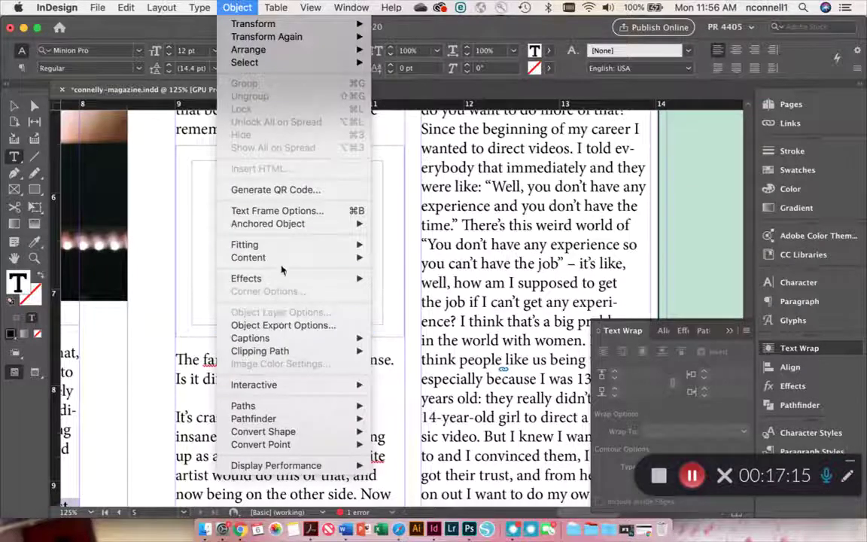
pyautogui.click(291, 210)
pyautogui.click(361, 381)
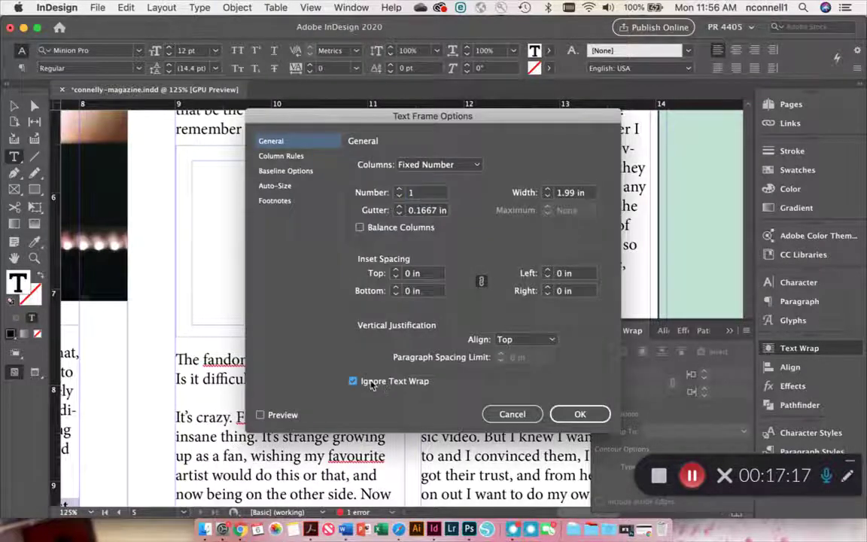
pyautogui.click(577, 415)
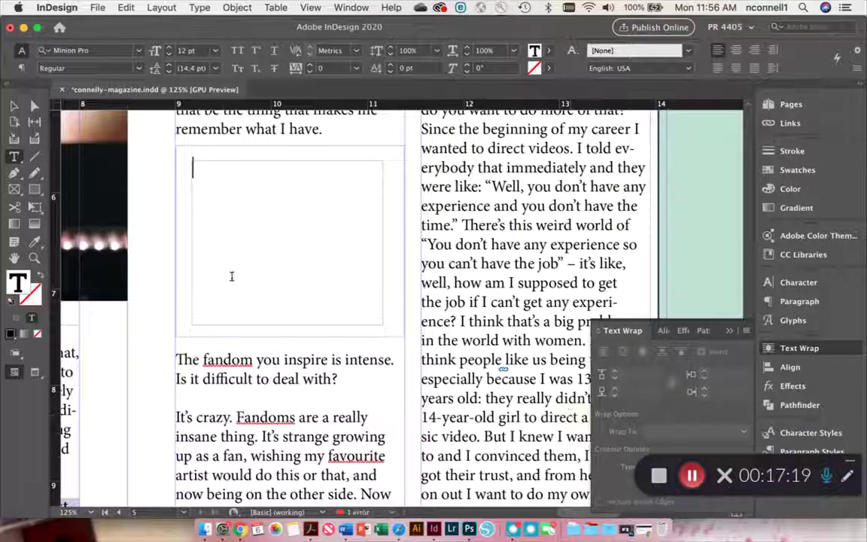
# Select the story passage from 'it's a big responsibility' through 'they'.
pyautogui.scroll(-3, 232, 276)
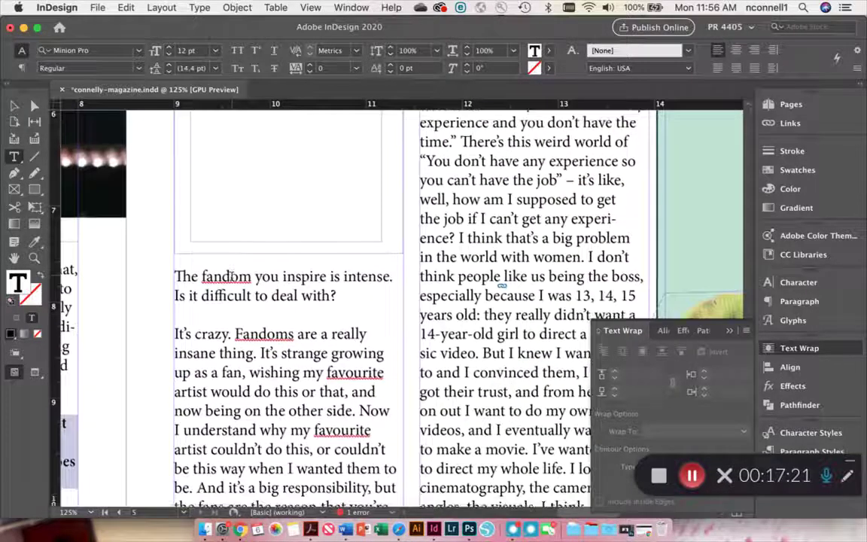
pyautogui.scroll(1, 231, 276)
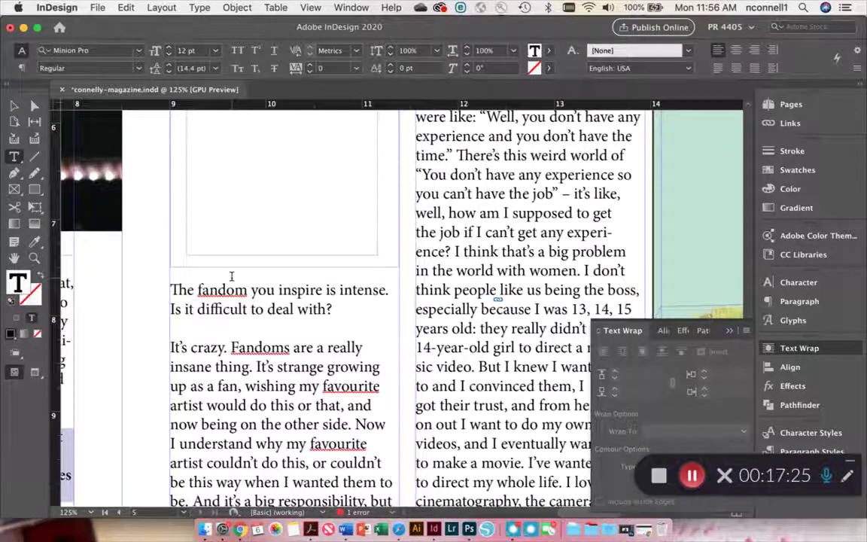
pyautogui.scroll(-2, 232, 276)
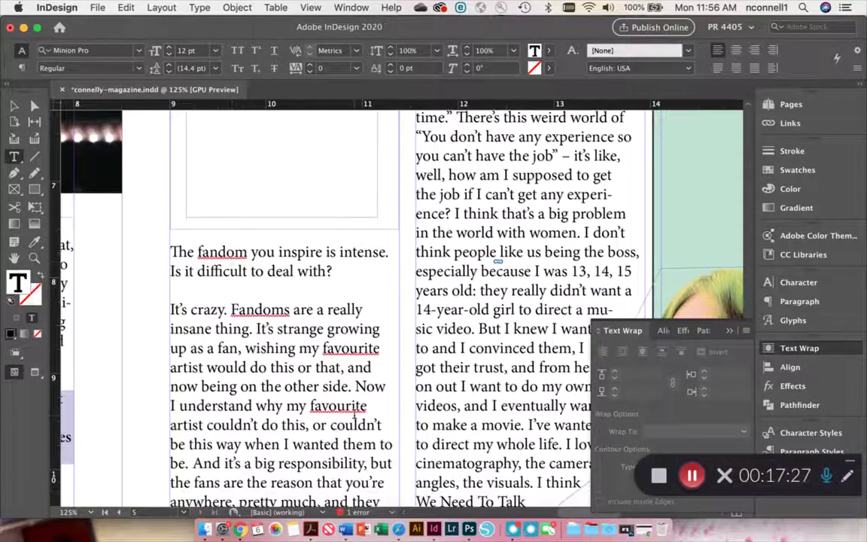
pyautogui.scroll(-2, 354, 413)
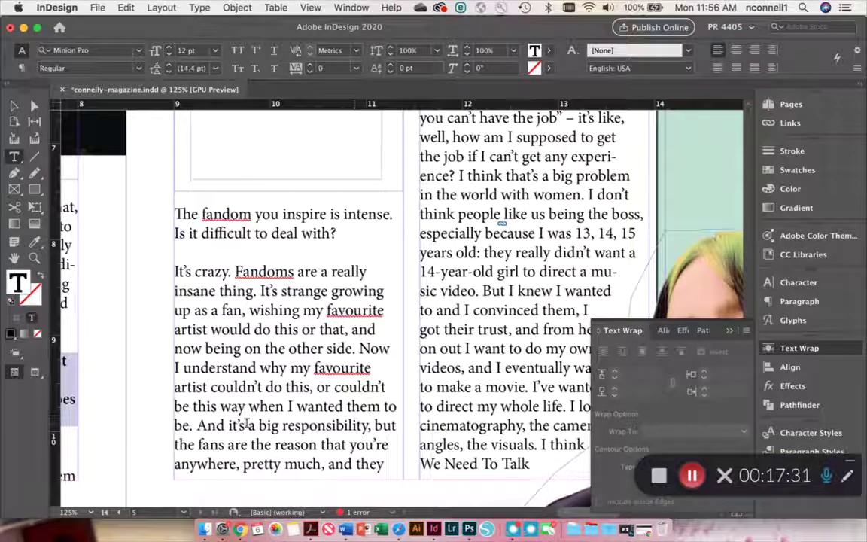
pyautogui.moveTo(228, 425); pyautogui.dragTo(325, 457)
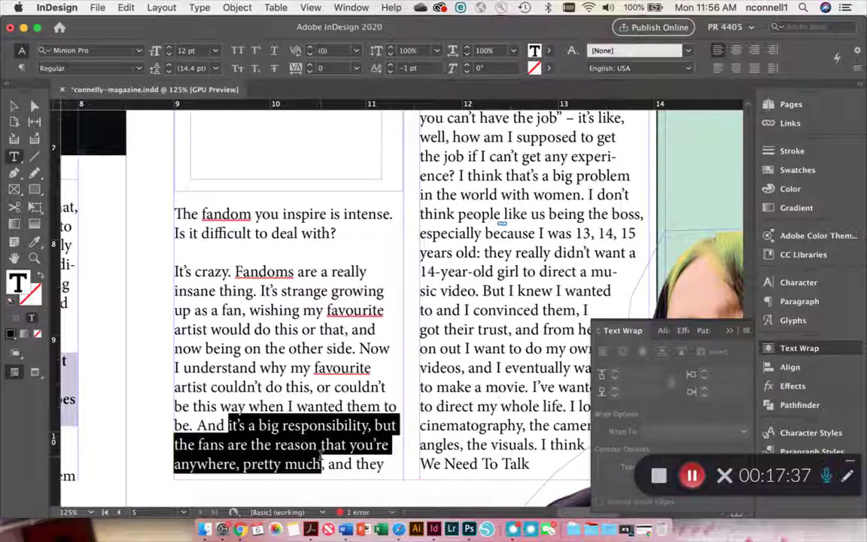
pyautogui.scroll(10, 319, 455)
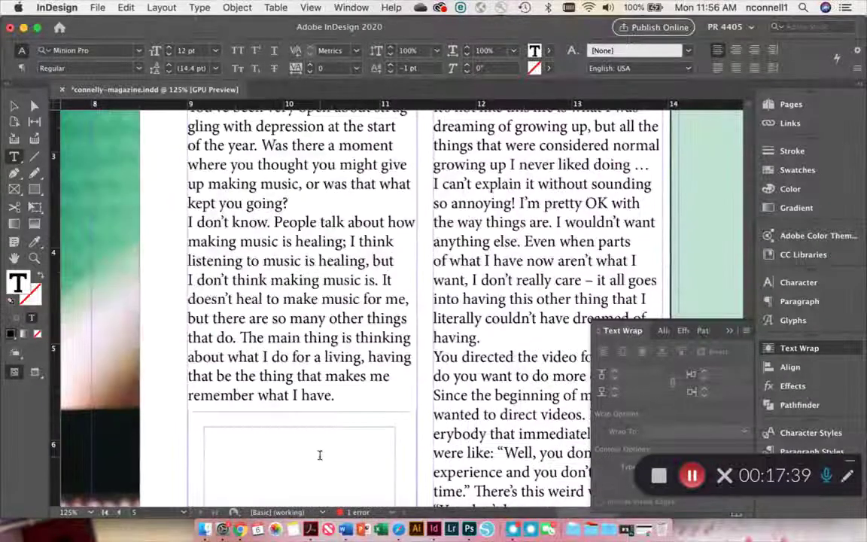
pyautogui.scroll(11, 319, 455)
pyautogui.scroll(-5, 319, 455)
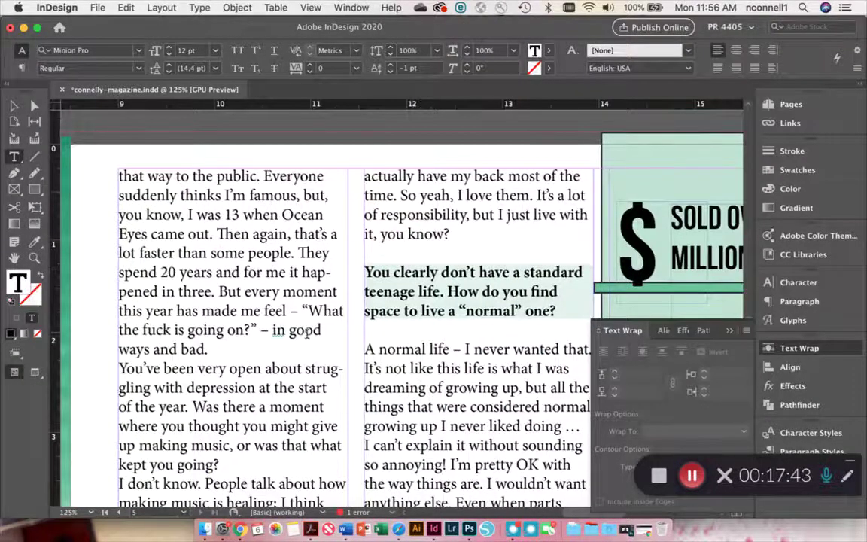
pyautogui.scroll(-15, 306, 334)
pyautogui.scroll(3, 306, 334)
pyautogui.click(277, 297)
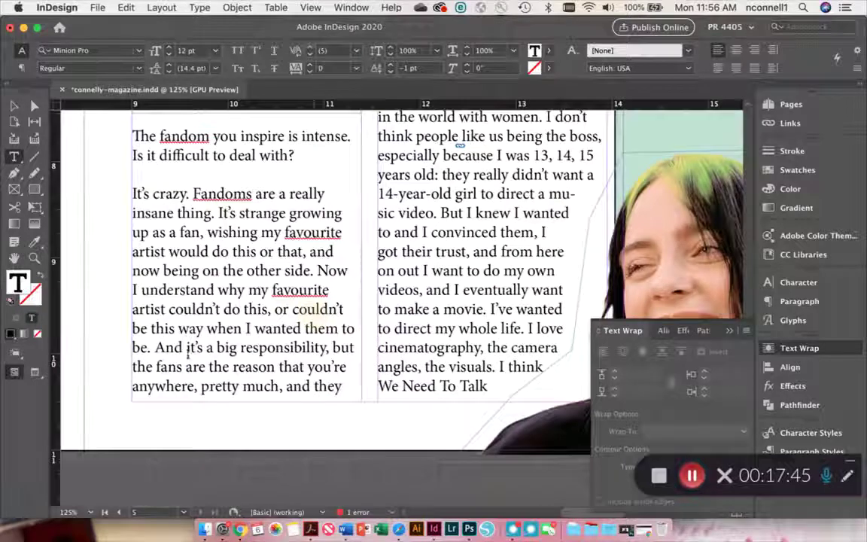
pyautogui.moveTo(182, 347); pyautogui.dragTo(423, 213)
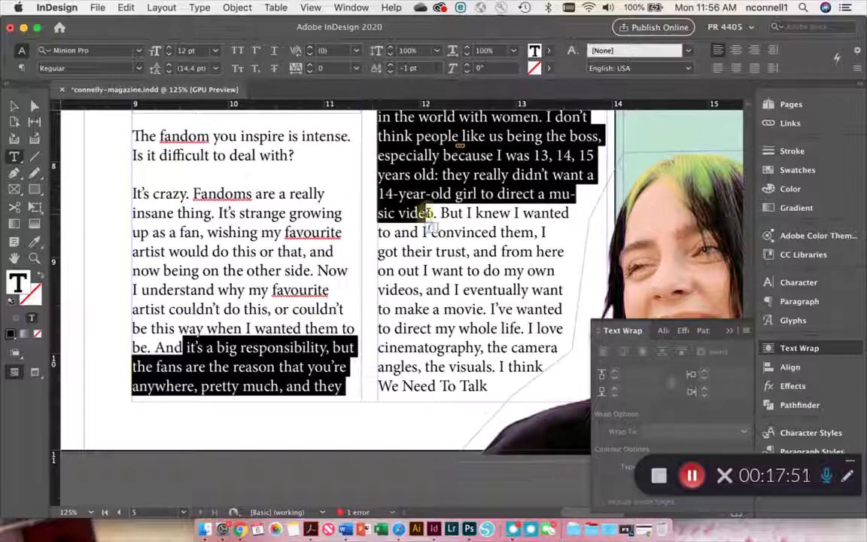
pyautogui.click(259, 348)
pyautogui.moveTo(187, 347); pyautogui.dragTo(349, 387)
pyautogui.hotkey('ctrl', 'c')
pyautogui.scroll(10, 350, 393)
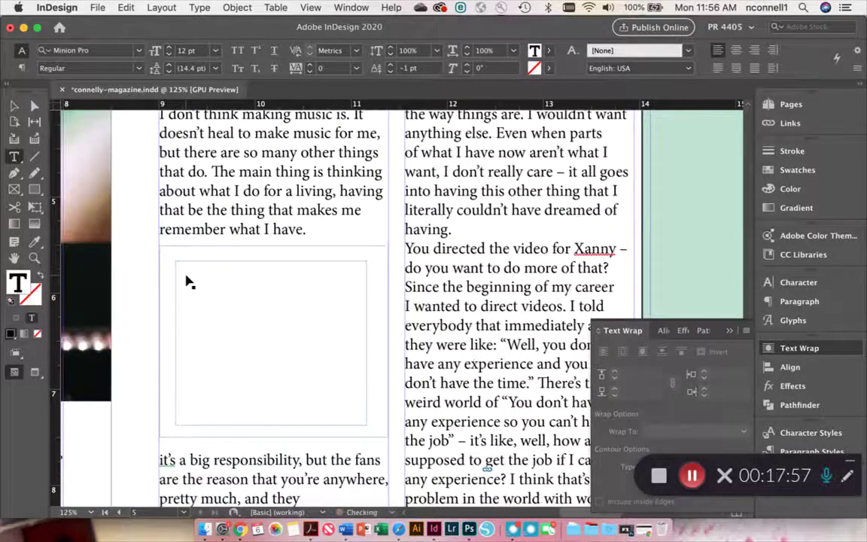
pyautogui.press('Escape')
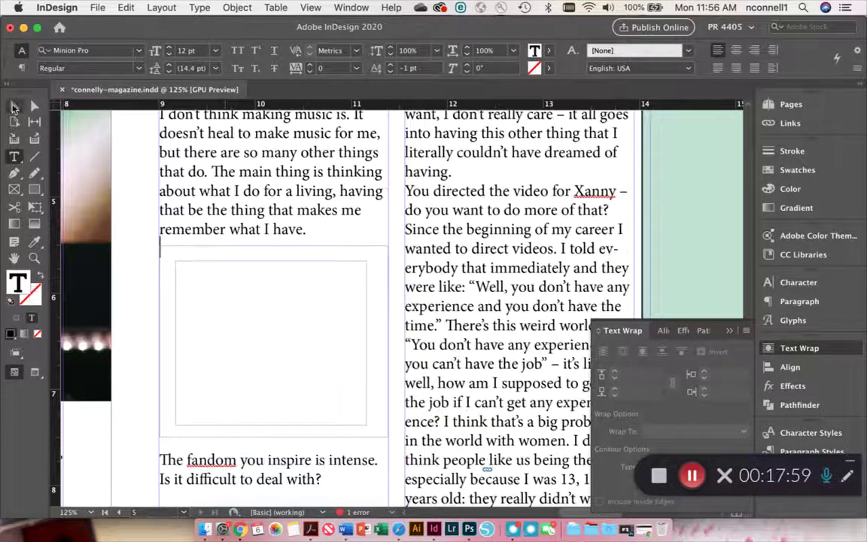
# Paste the passage into the quote frame and add 'actually have my back most of the time' after 'they'.
pyautogui.doubleClick(235, 296)
pyautogui.hotkey('ctrl', 'v')
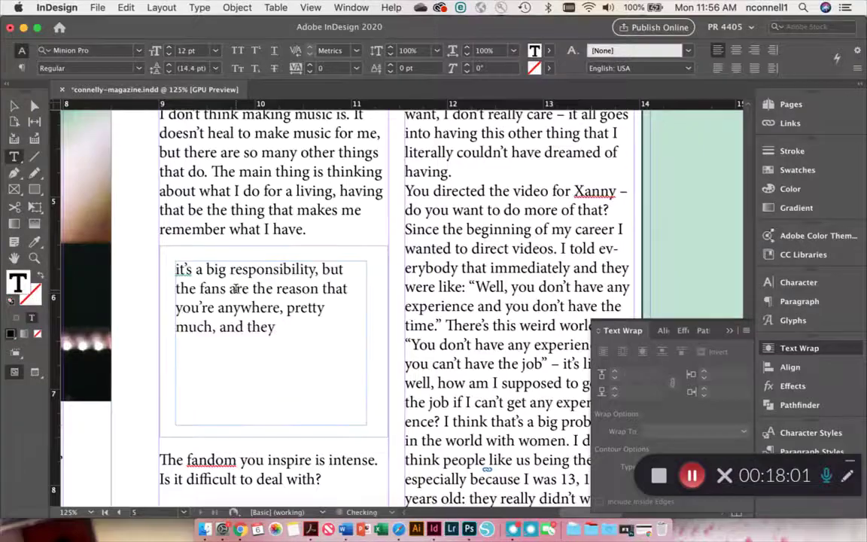
pyautogui.scroll(10, 508, 335)
pyautogui.scroll(1, 508, 334)
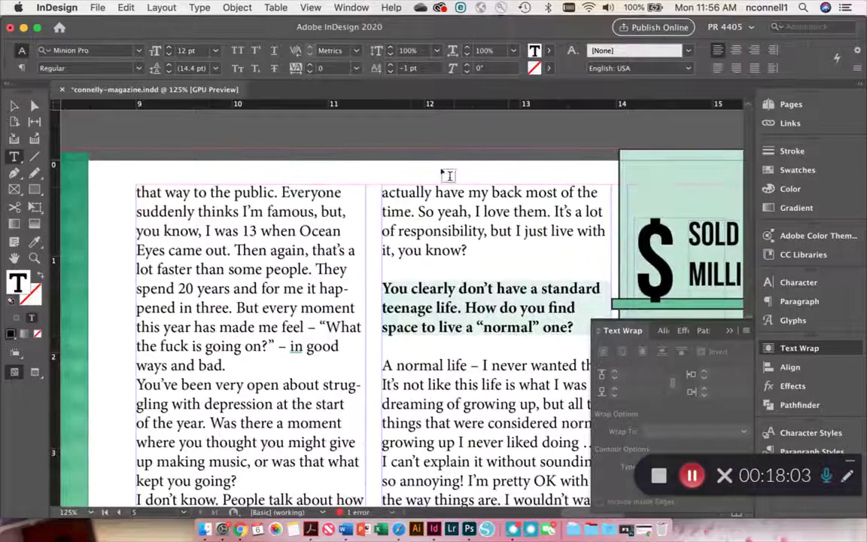
pyautogui.moveTo(413, 211); pyautogui.dragTo(376, 193)
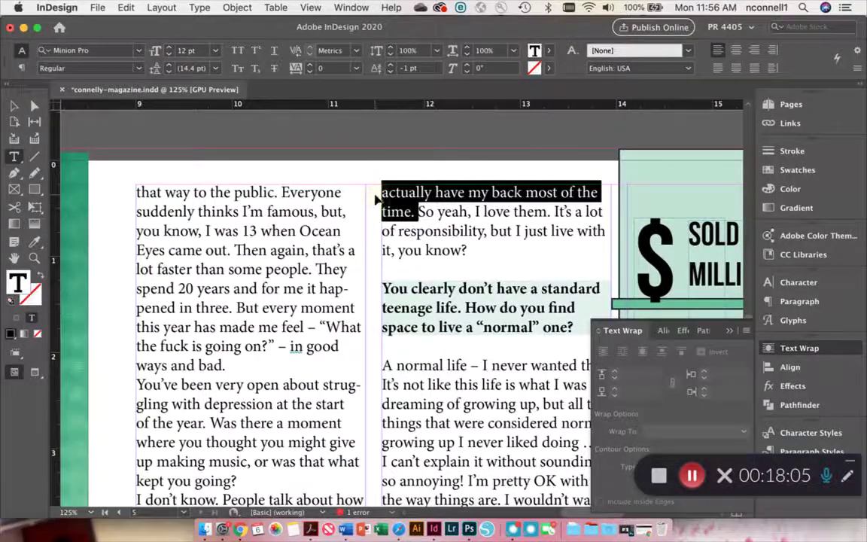
pyautogui.scroll(-10, 249, 286)
pyautogui.scroll(1, 249, 286)
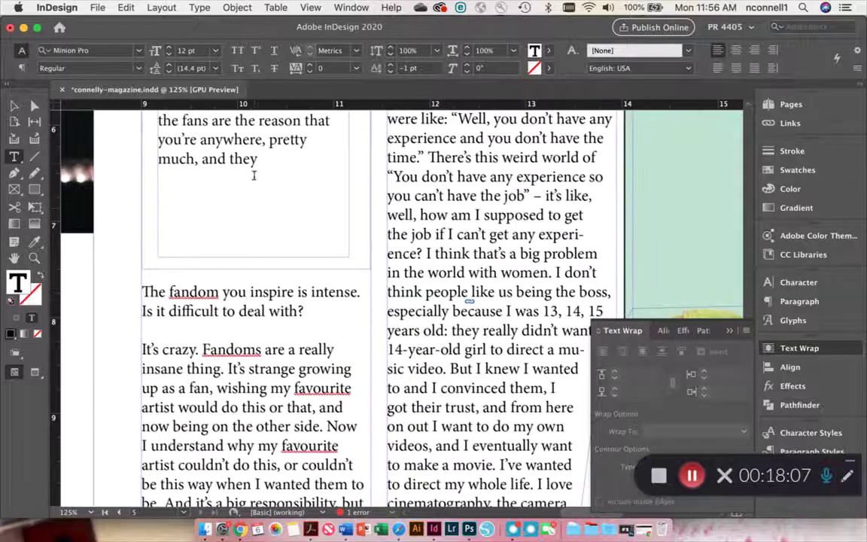
pyautogui.click(258, 158)
pyautogui.write('actually have my back most of the time.')
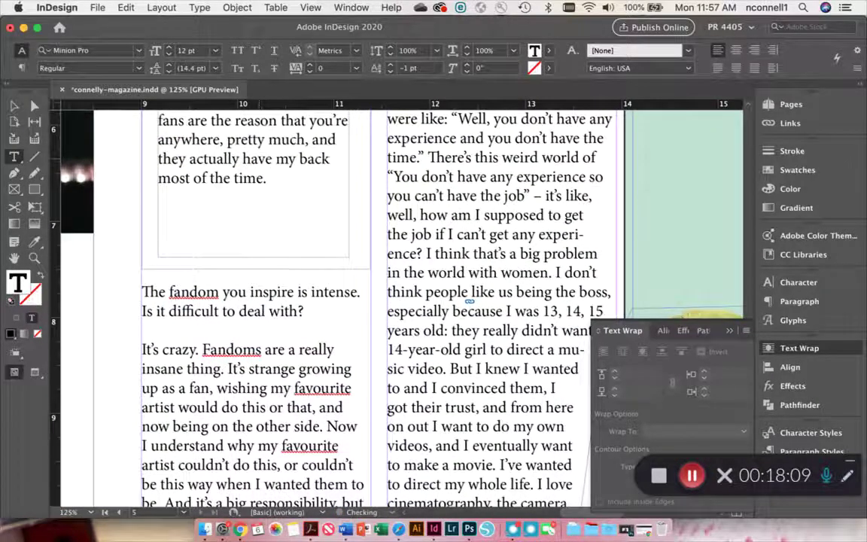
# Delete the lowercase 'i' at the start of the quote.
pyautogui.scroll(4, 259, 158)
pyautogui.moveTo(276, 288); pyautogui.dragTo(164, 188)
pyautogui.click(163, 200)
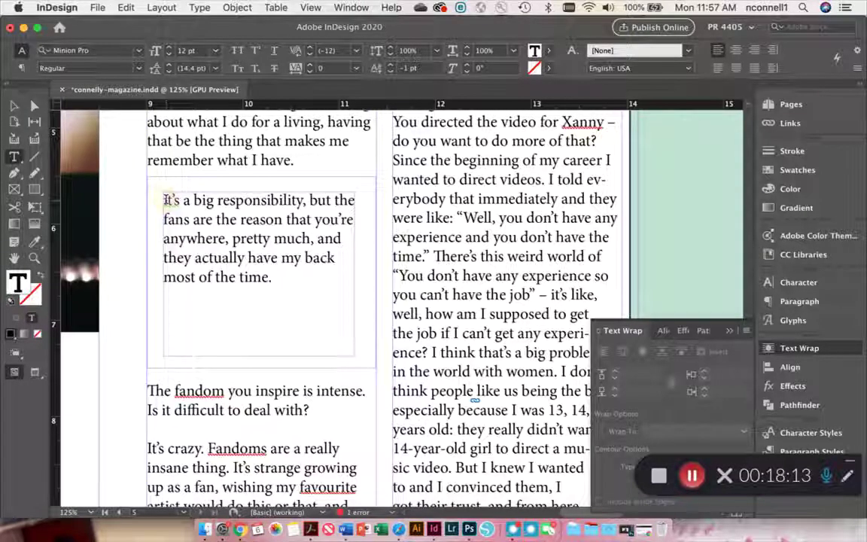
pyautogui.press('Delete')
# Capitalise 'It's' and set the whole quote in the Amithen script font.
pyautogui.write('I')
pyautogui.moveTo(329, 276); pyautogui.dragTo(155, 204)
pyautogui.click(88, 49)
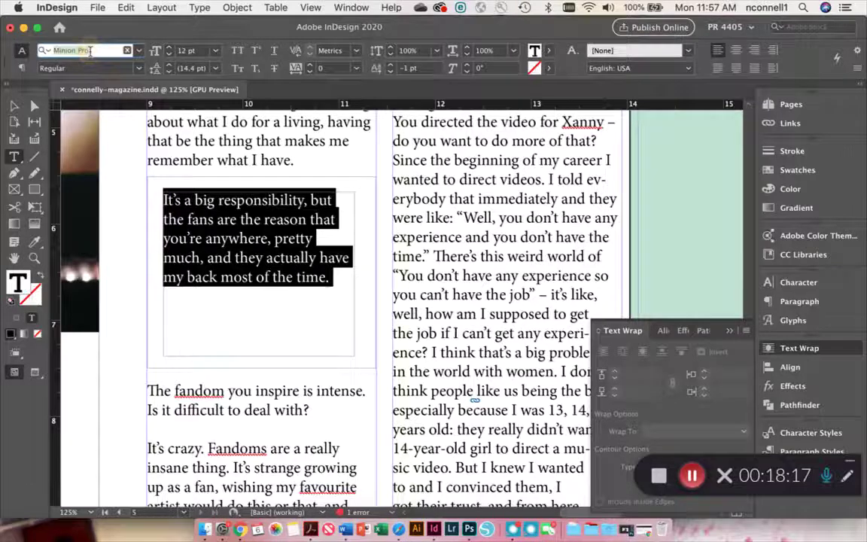
pyautogui.write('AMITH')
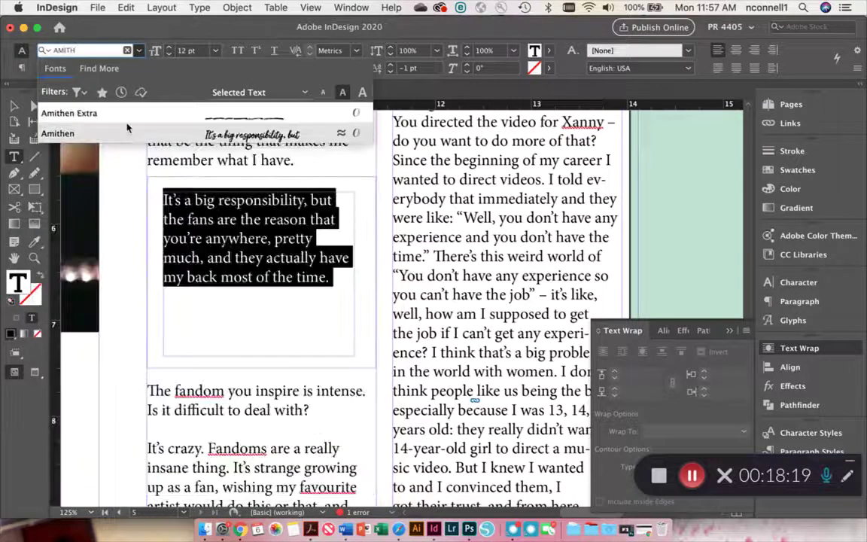
pyautogui.click(128, 134)
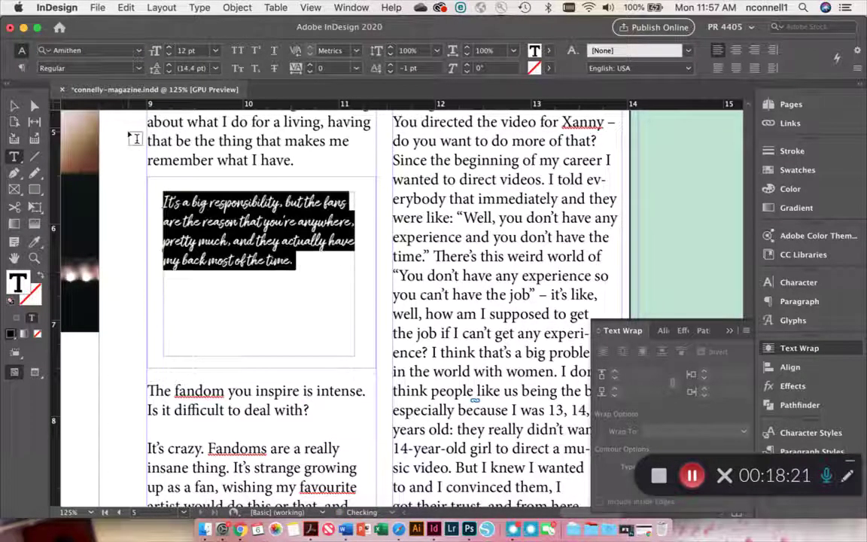
# Enlarge the quote to 17 pt and centre-align it.
pyautogui.click(169, 49)
pyautogui.click(170, 48)
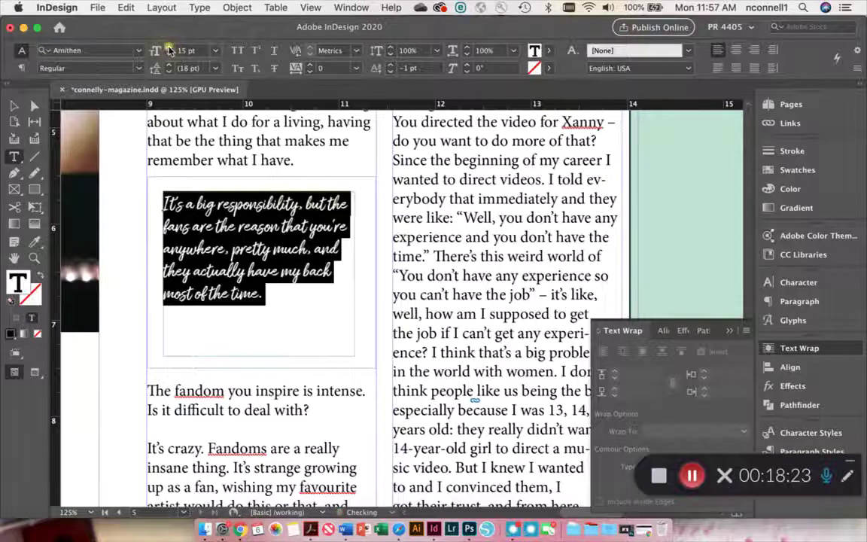
pyautogui.click(169, 48)
pyautogui.click(170, 48)
pyautogui.click(169, 48)
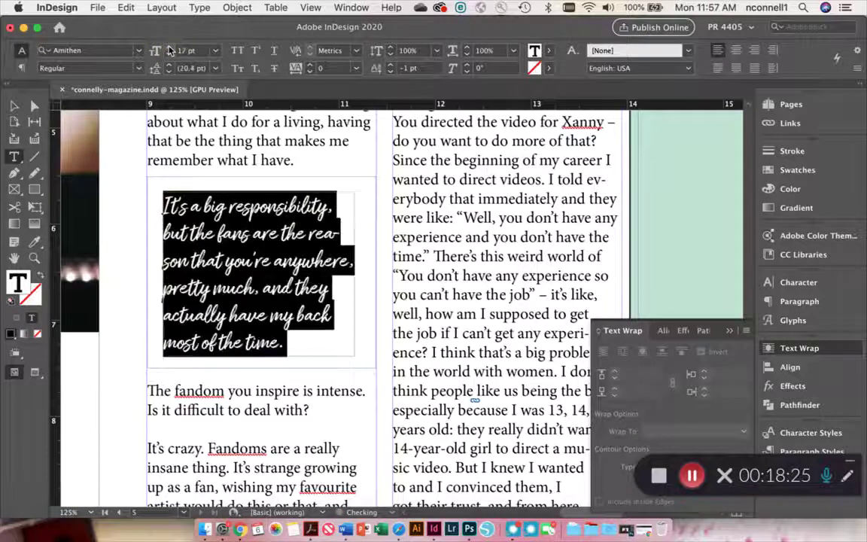
pyautogui.click(826, 301)
pyautogui.click(618, 296)
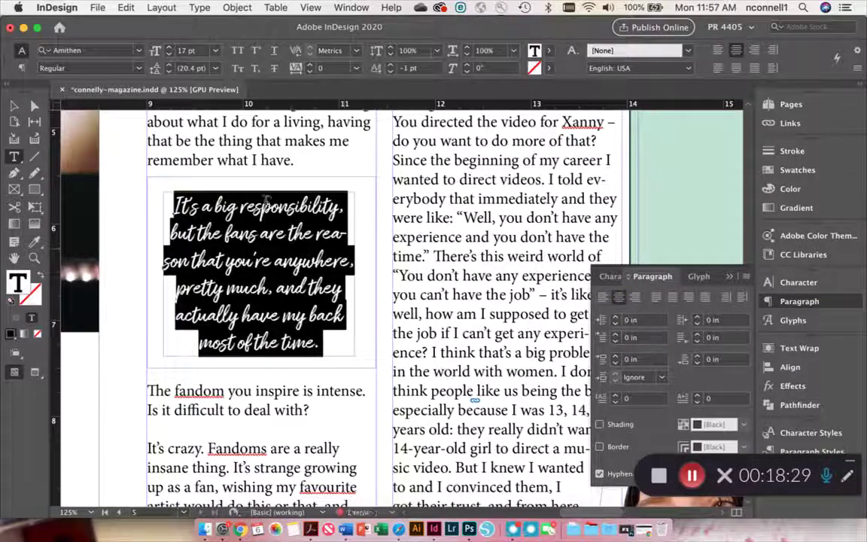
# Widen the quote frame slightly at the top, left and right.
pyautogui.click(14, 106)
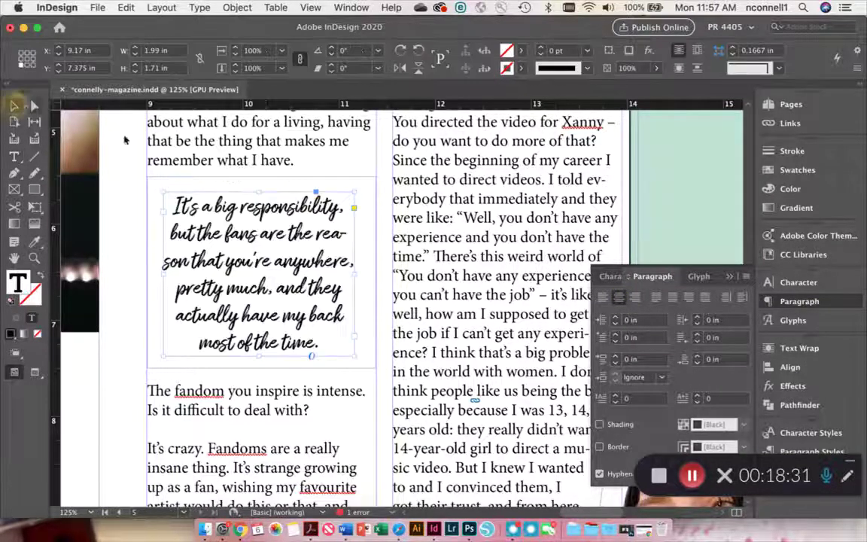
pyautogui.moveTo(259, 191); pyautogui.dragTo(260, 184)
pyautogui.moveTo(161, 273)
pyautogui.mouseDown()
pyautogui.moveTo(143, 276)
pyautogui.moveTo(152, 276)
pyautogui.mouseUp()
pyautogui.moveTo(355, 271)
pyautogui.mouseDown()
pyautogui.moveTo(376, 272)
pyautogui.moveTo(368, 273)
pyautogui.mouseUp()
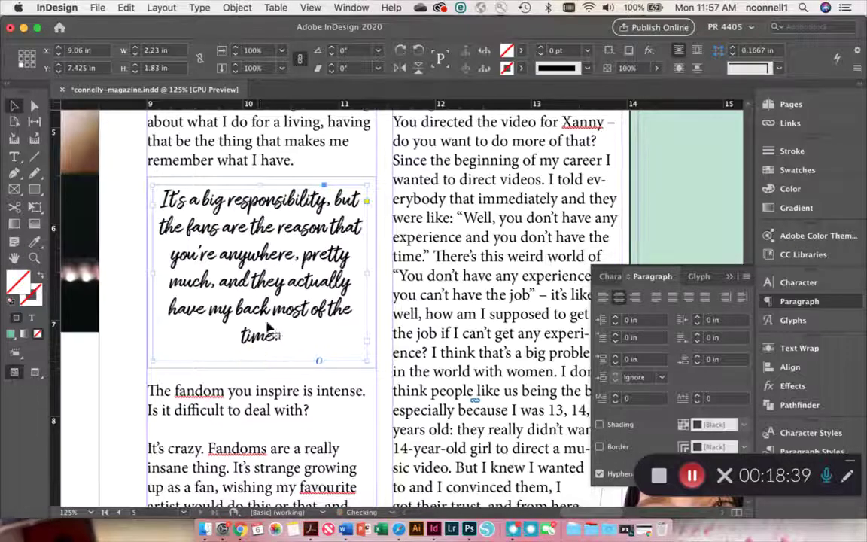
# Raise the quote text to 19 pt and colour it teal green.
pyautogui.doubleClick(269, 334)
pyautogui.press('super+a')
pyautogui.click(169, 48)
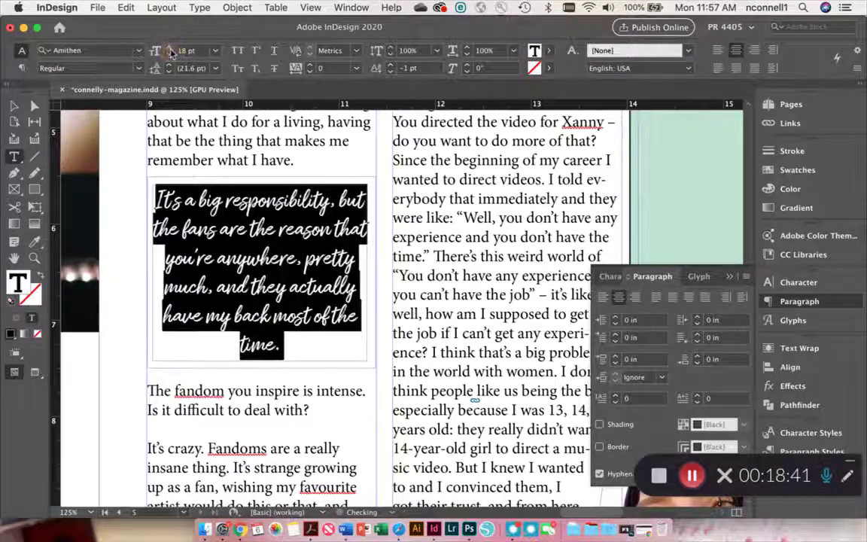
pyautogui.click(169, 47)
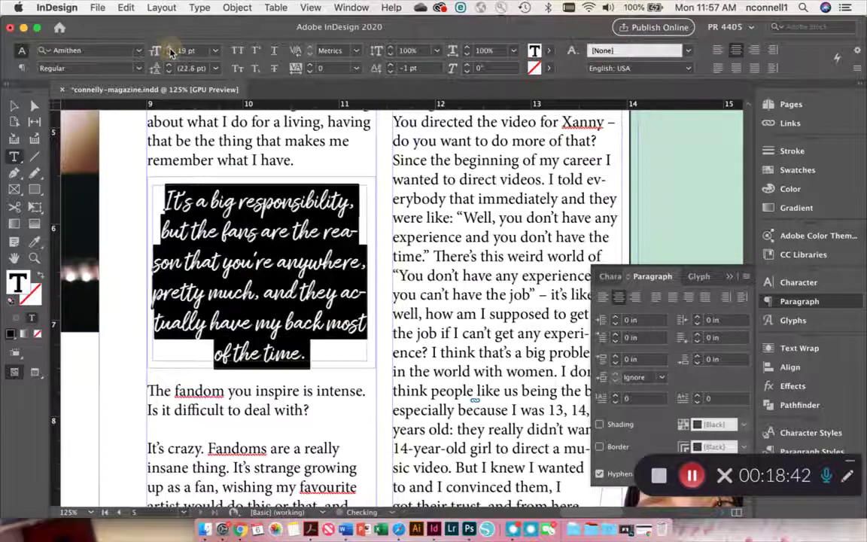
pyautogui.click(553, 51)
pyautogui.scroll(-2, 449, 173)
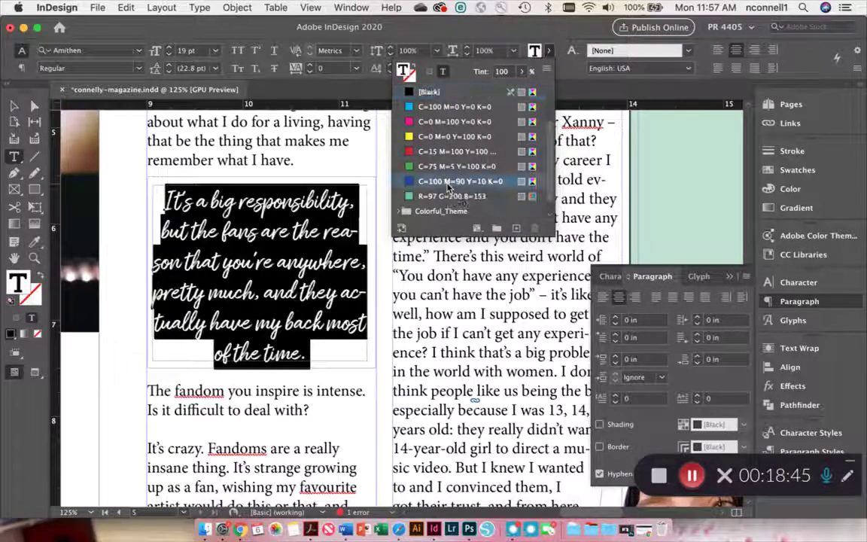
pyautogui.click(449, 182)
pyautogui.click(451, 195)
pyautogui.click(258, 263)
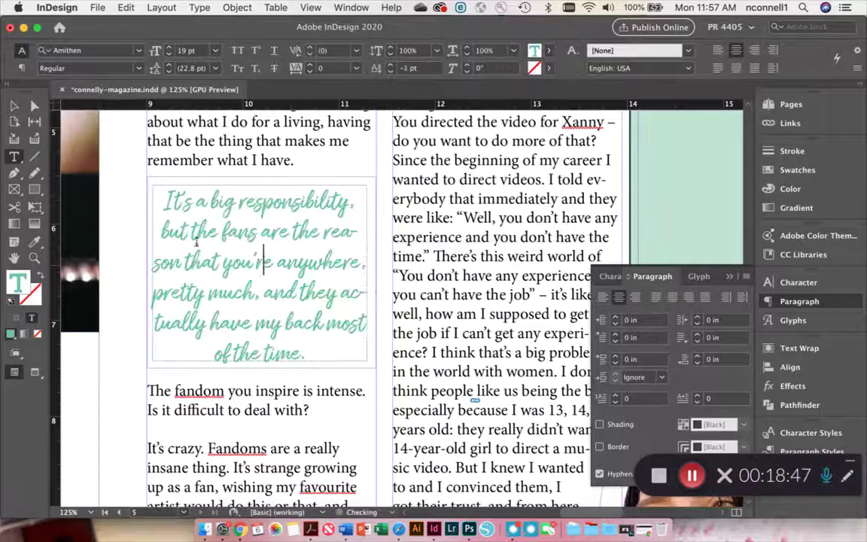
pyautogui.click(14, 105)
pyautogui.click(121, 153)
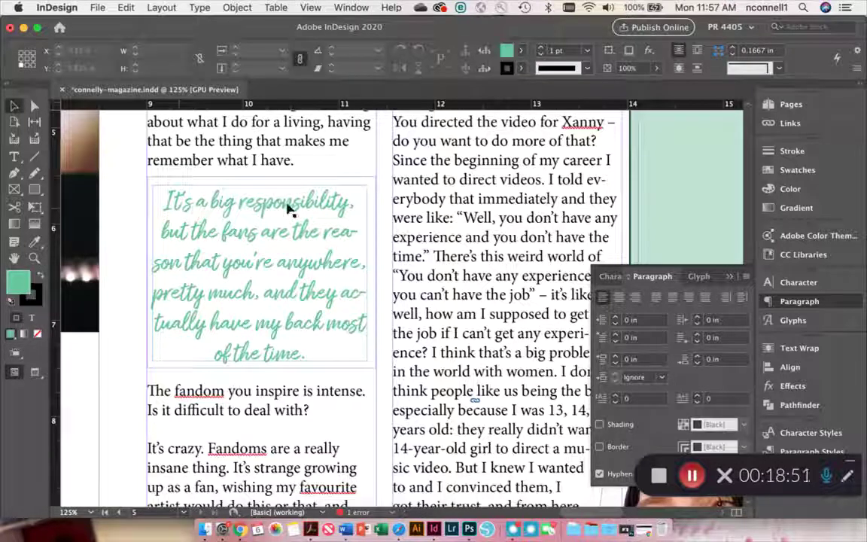
# Draw a small text frame beside the quote and set its quotation mark to Amithen 72 pt.
pyautogui.press('t')
pyautogui.moveTo(105, 178); pyautogui.dragTo(143, 224)
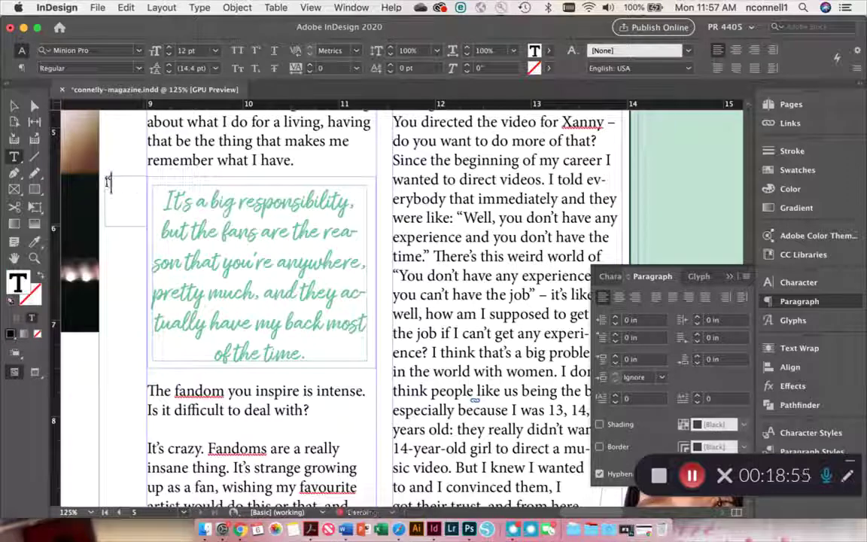
pyautogui.press('super+a')
pyautogui.click(83, 50)
pyautogui.write('Am')
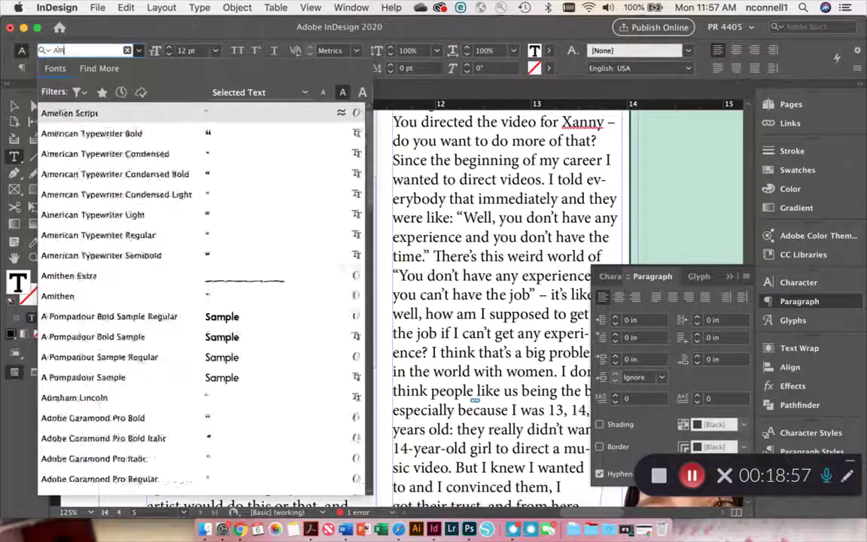
pyautogui.write('i')
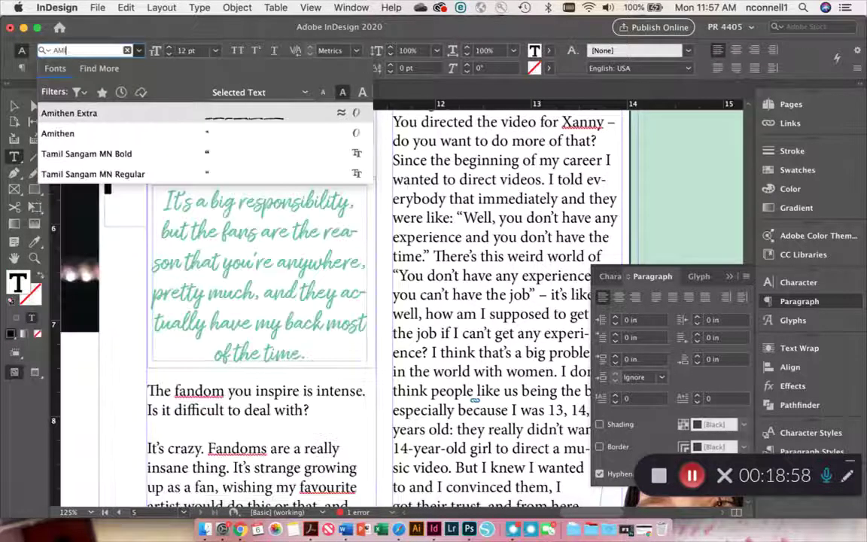
pyautogui.click(94, 141)
pyautogui.click(179, 52)
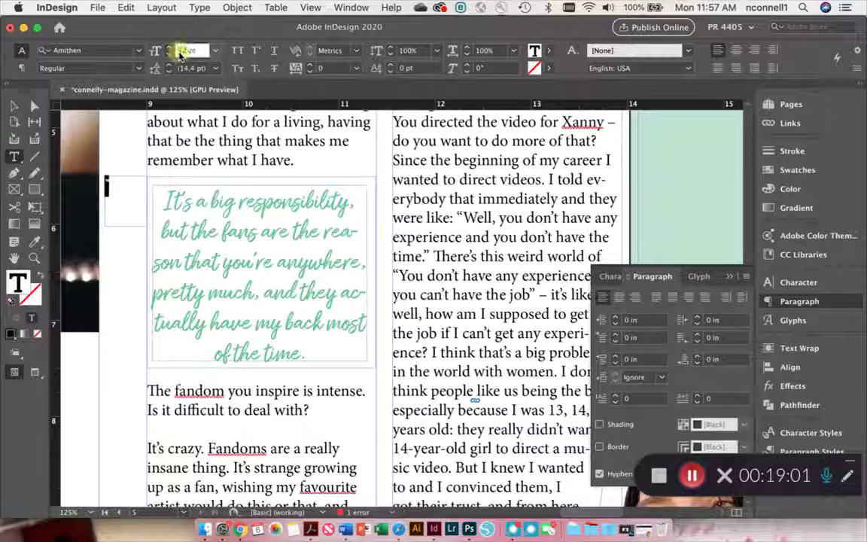
pyautogui.write('72')
pyautogui.press('Return')
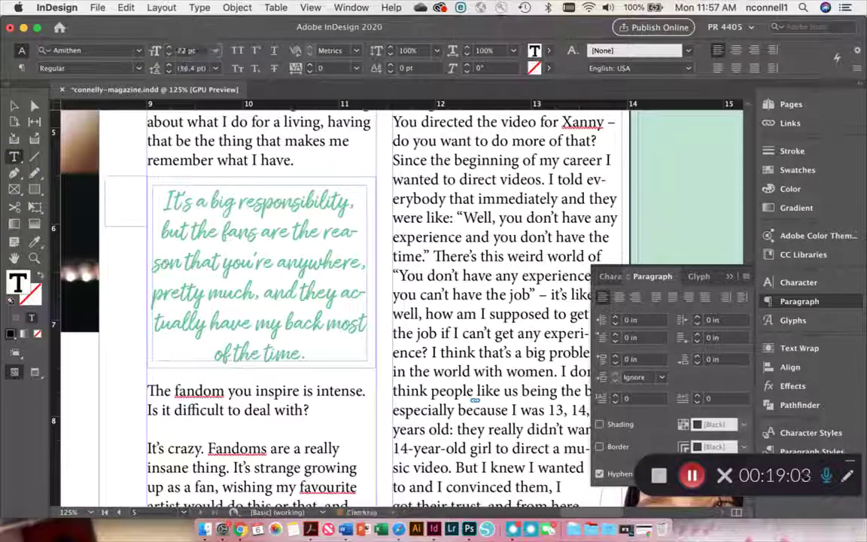
# Enlarge the quote-mark frame, make it ignore text wrap, and place it at the pull quote's first line.
pyautogui.click(13, 106)
pyautogui.click(144, 225)
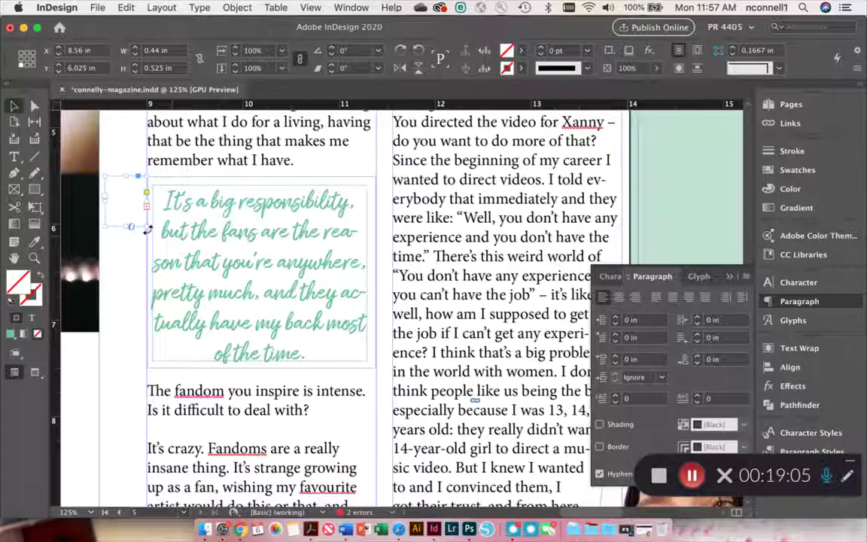
pyautogui.moveTo(153, 245); pyautogui.dragTo(172, 280)
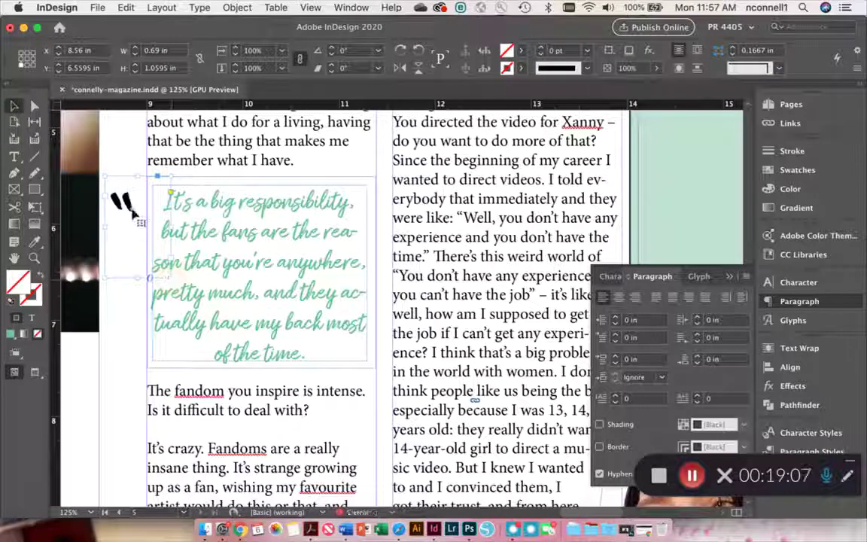
pyautogui.doubleClick(134, 214)
pyautogui.click(14, 104)
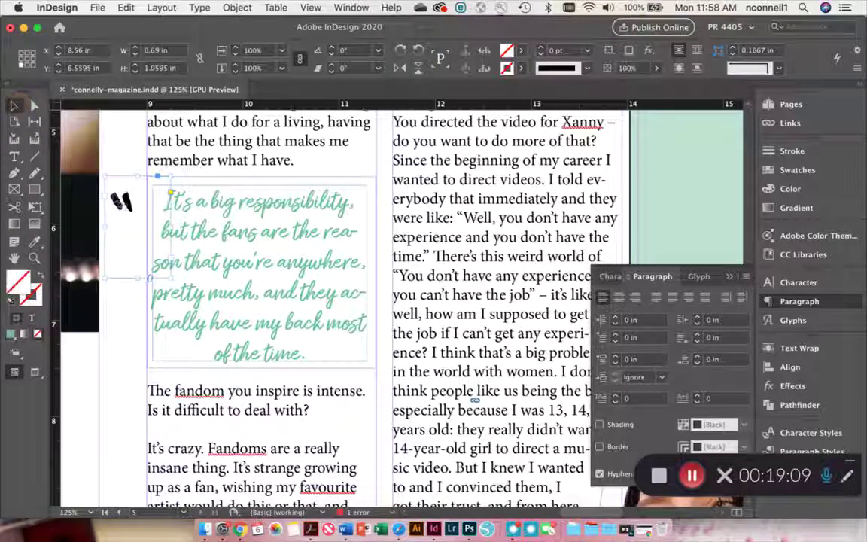
pyautogui.click(233, 6)
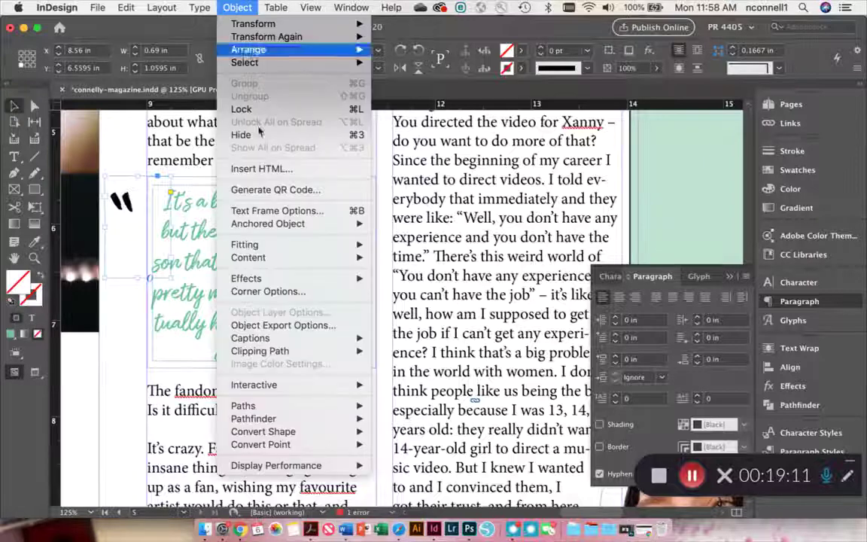
pyautogui.click(271, 211)
pyautogui.click(353, 381)
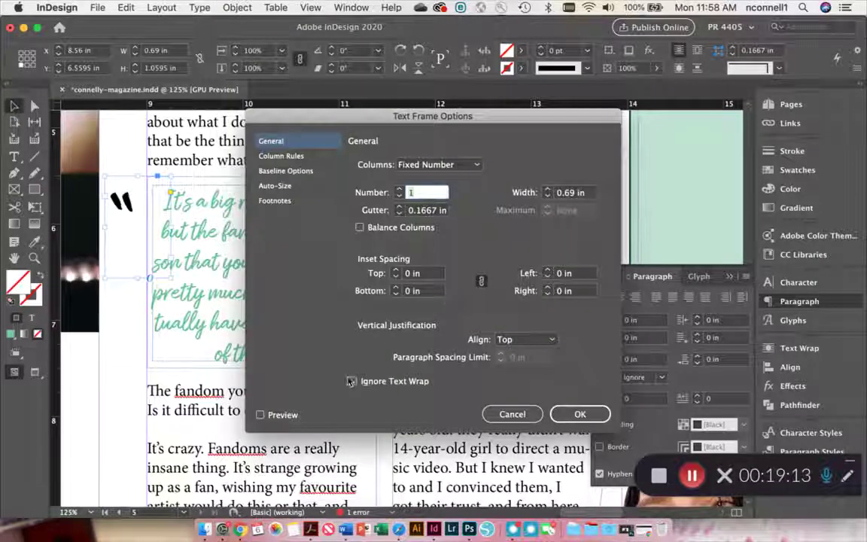
pyautogui.click(579, 414)
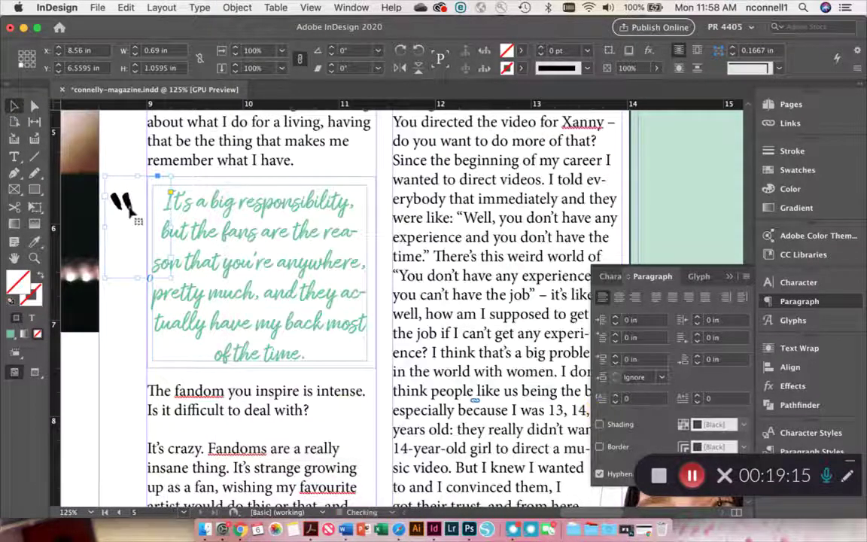
pyautogui.moveTo(129, 208); pyautogui.dragTo(375, 287)
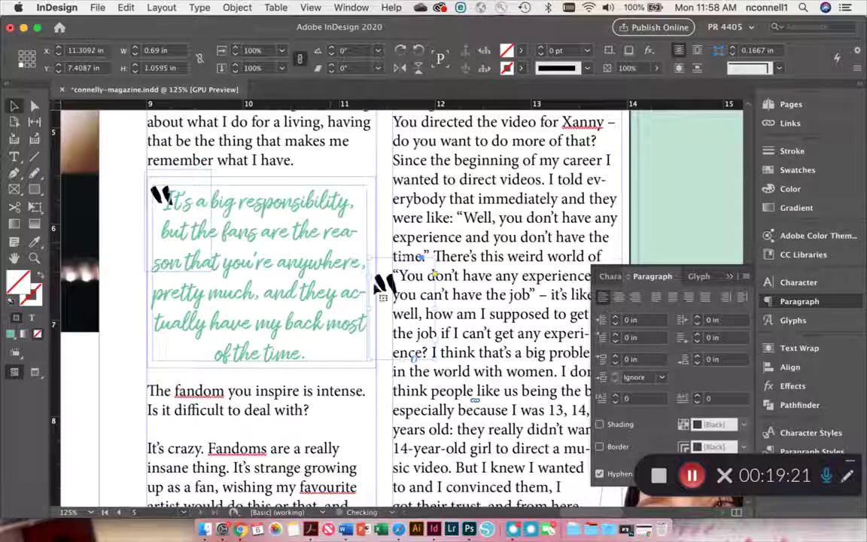
# Rotate the copied quotation mark 180° and set it after 'of the time.' as the closing mark.
pyautogui.click(441, 261)
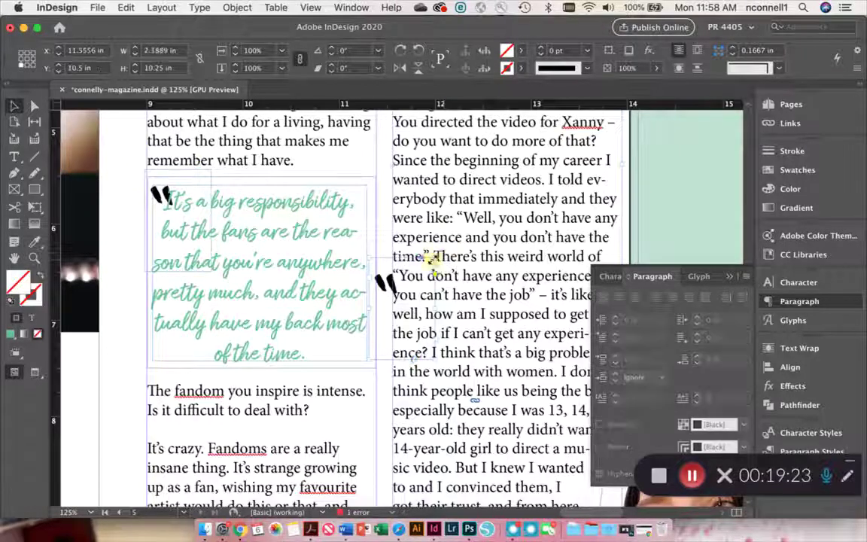
pyautogui.click(433, 260)
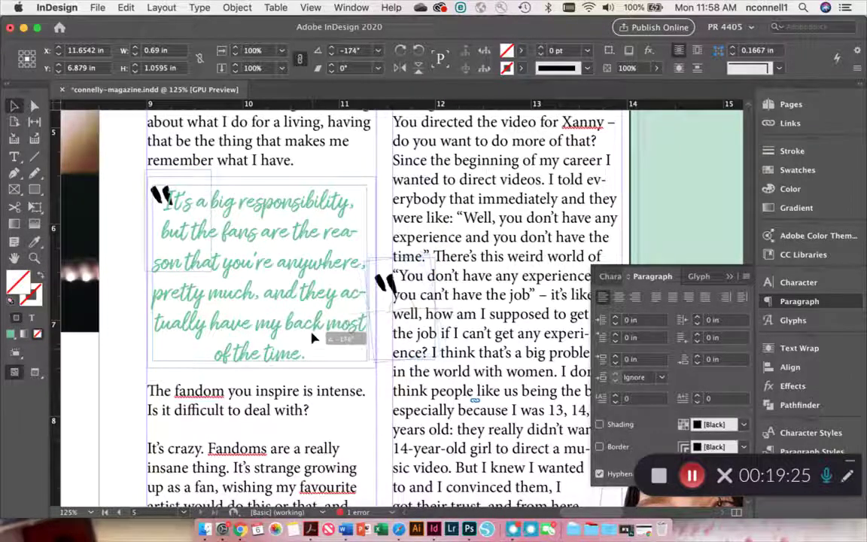
pyautogui.moveTo(313, 338); pyautogui.dragTo(327, 361)
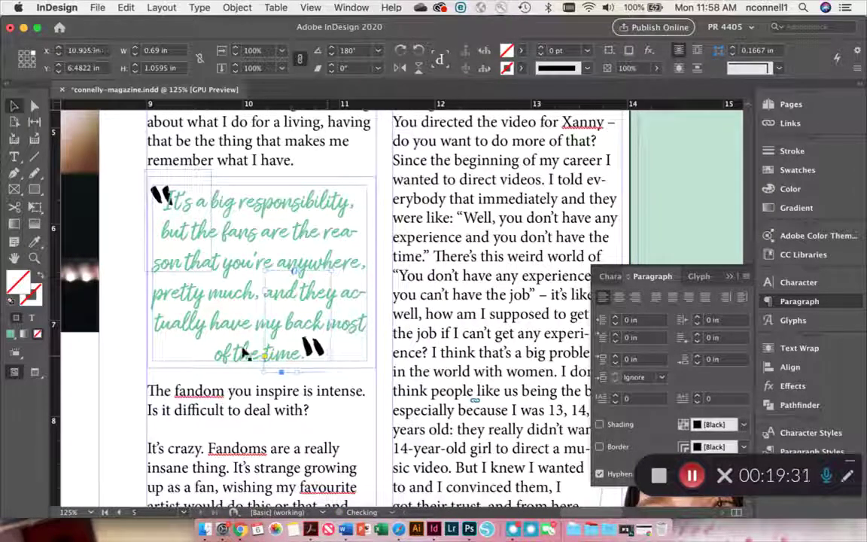
pyautogui.click(125, 366)
# Zoom out to 50% and close the floating Paragraph panel.
pyautogui.press('super+minus')
pyautogui.press('super+minus')
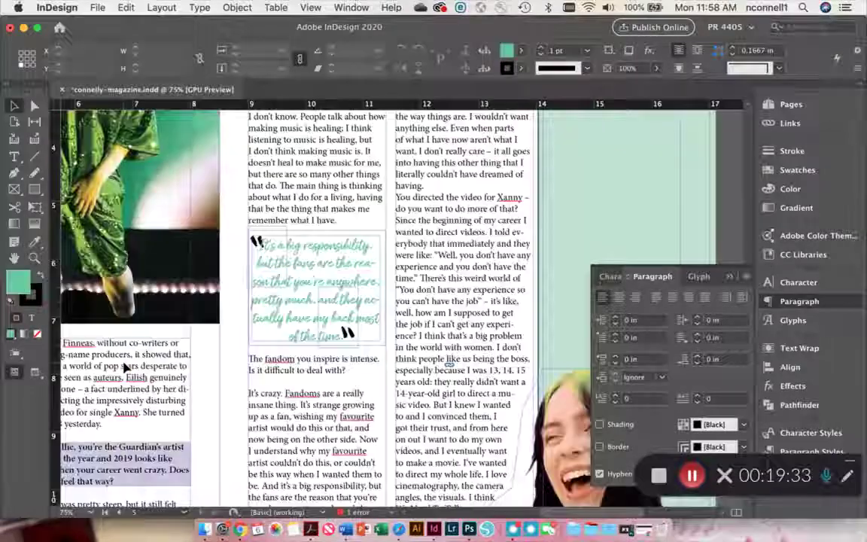
pyautogui.press('super+minus')
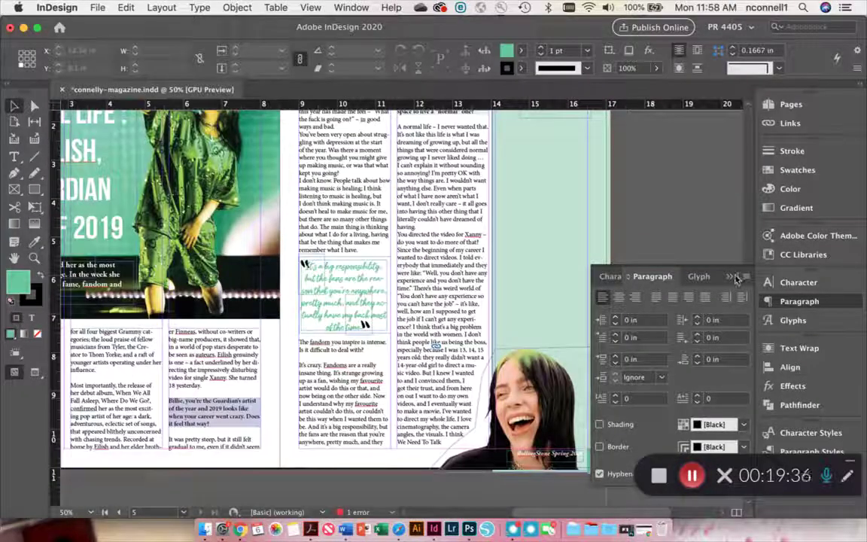
pyautogui.click(666, 252)
# Scroll the view to center the full magazine spread.
pyautogui.hscroll(-3, 717, 271)
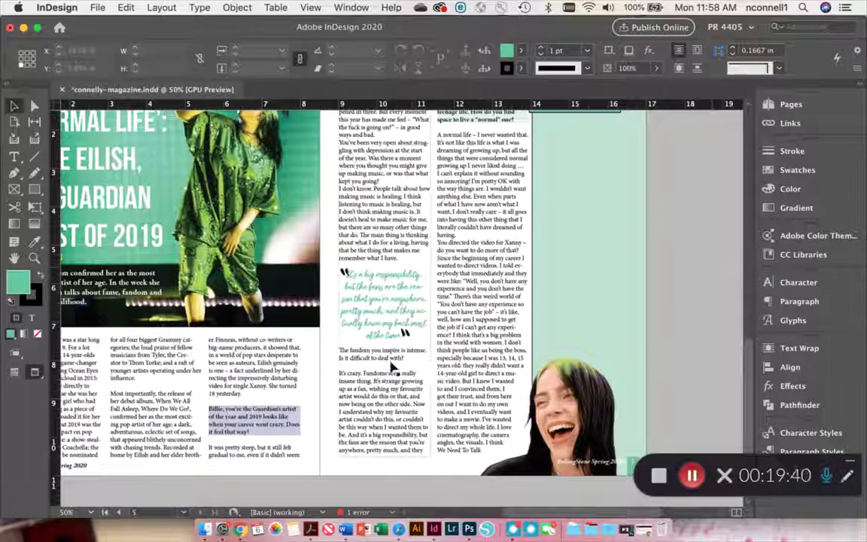
pyautogui.scroll(-1, 479, 269)
pyautogui.scroll(4, 478, 269)
pyautogui.hscroll(-3, 478, 269)
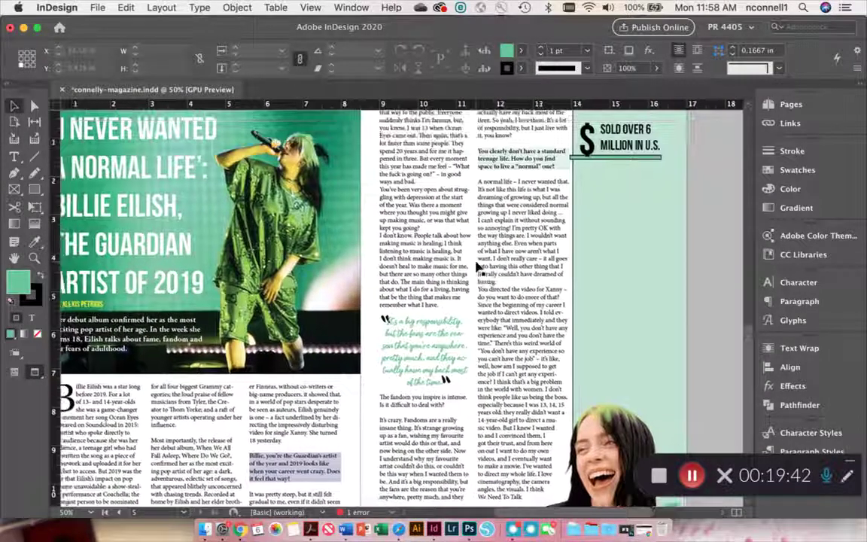
pyautogui.scroll(-3, 478, 268)
pyautogui.hscroll(-2, 479, 268)
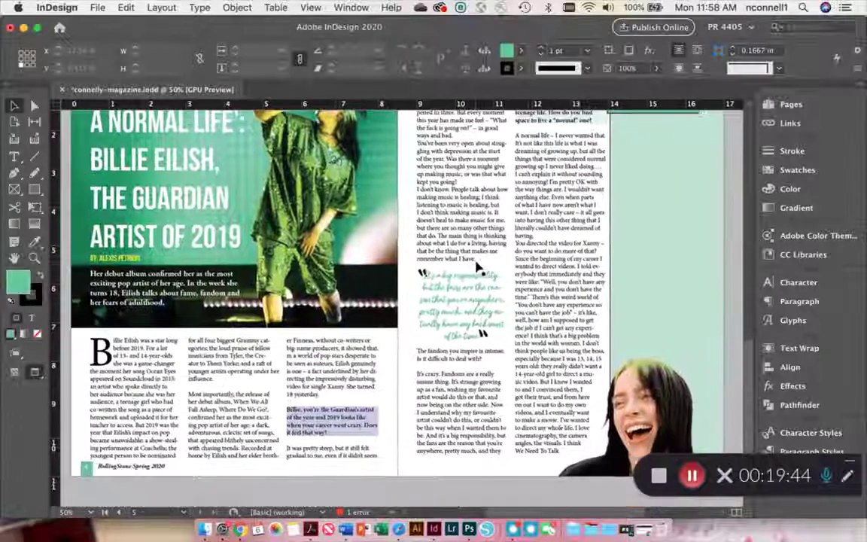
pyautogui.scroll(1, 478, 269)
pyautogui.hscroll(1, 478, 268)
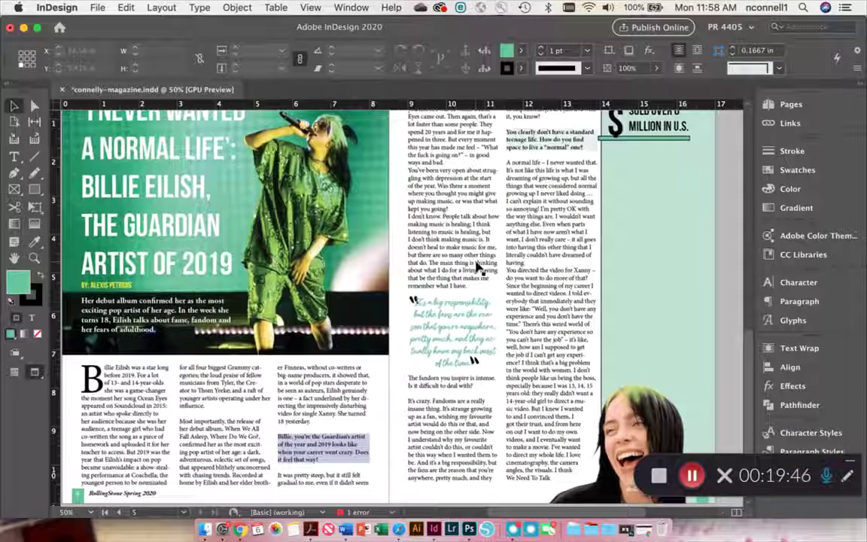
pyautogui.scroll(2, 478, 269)
pyautogui.hscroll(1, 479, 269)
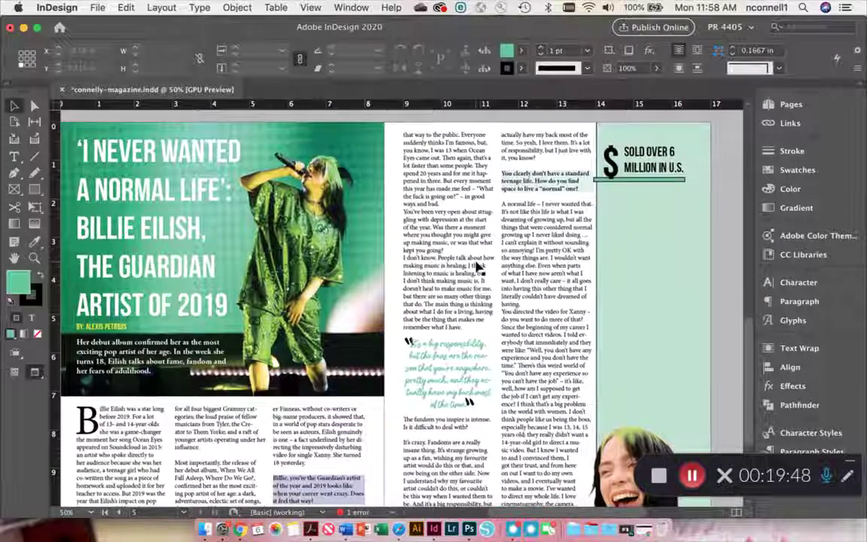